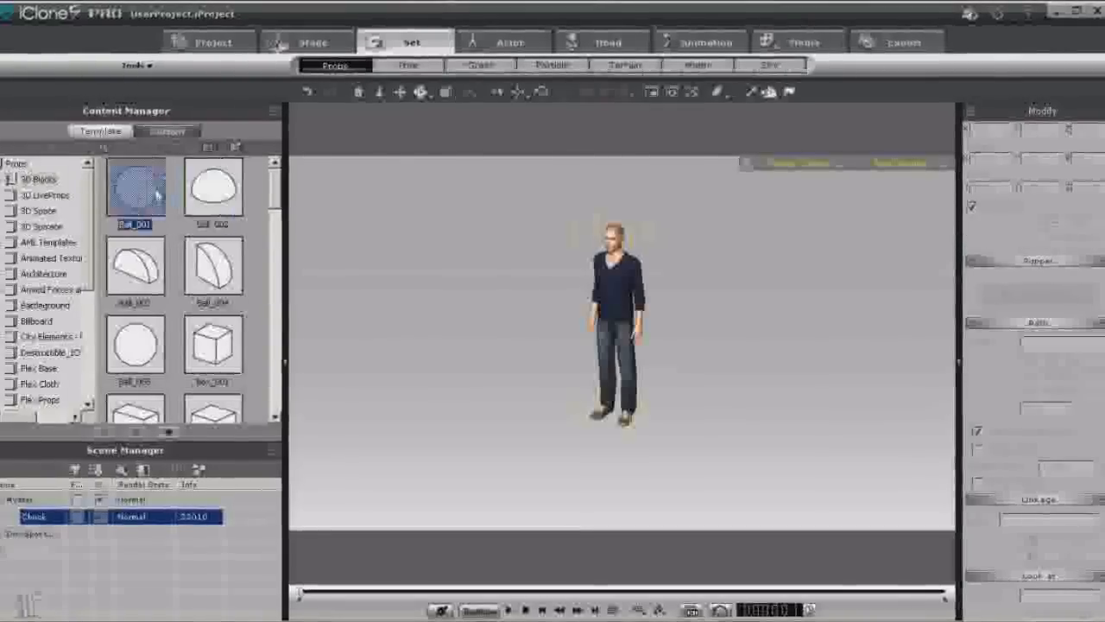
Add the Ball_001 block, scale it uniformly to about 37.6 and raise it over the avatar's head to about Z 159.7.
drag(137, 187, 704, 254)
click(521, 94)
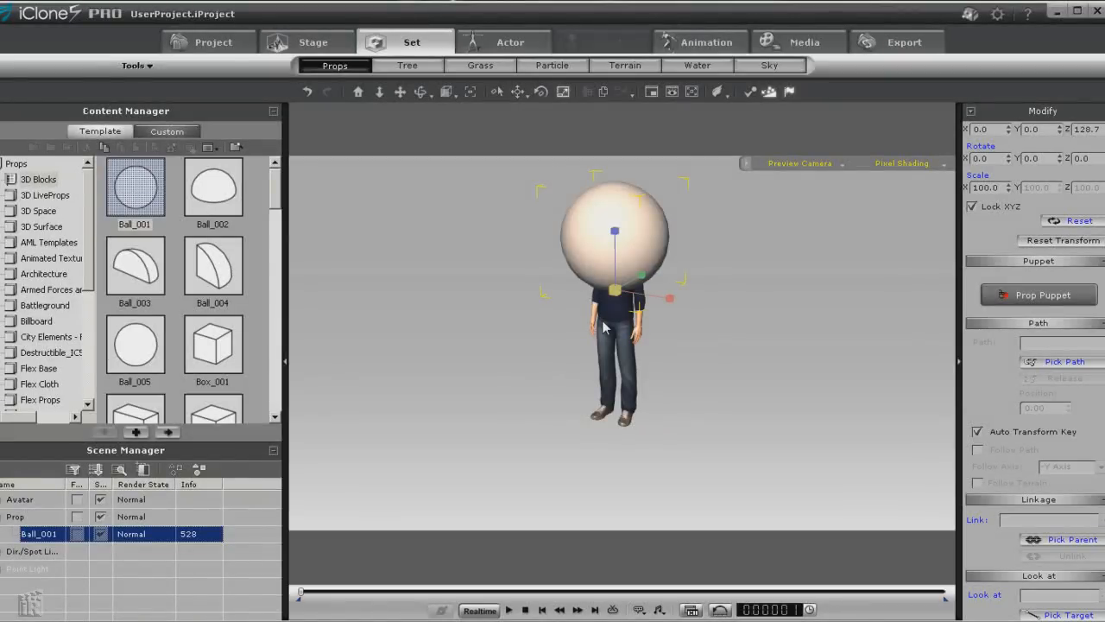
drag(604, 326, 599, 316)
key(w)
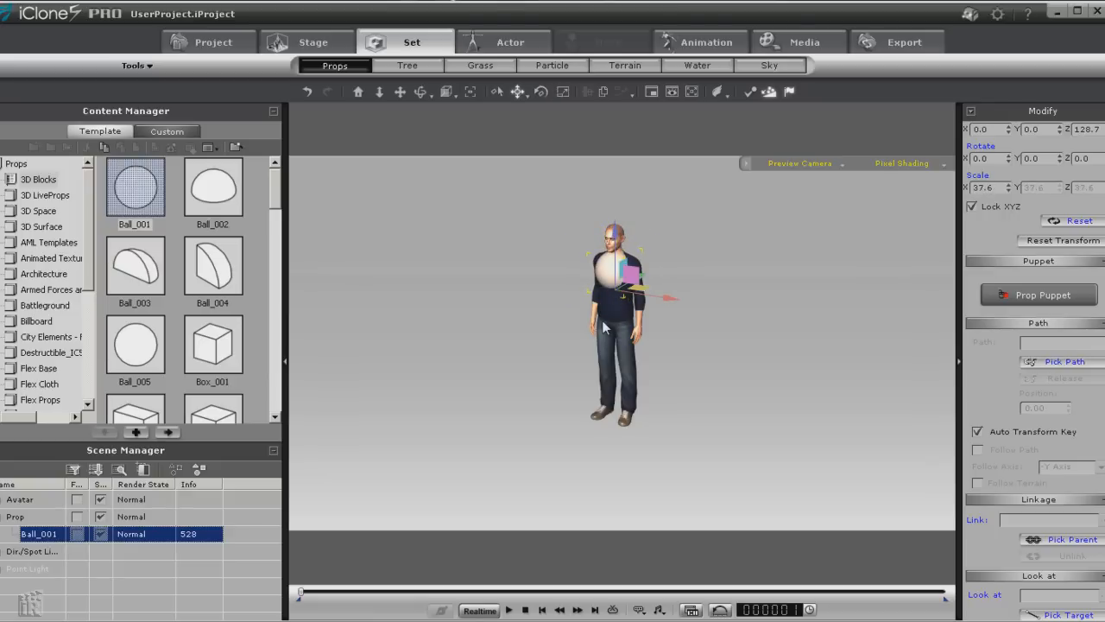
right_drag(603, 324, 602, 289)
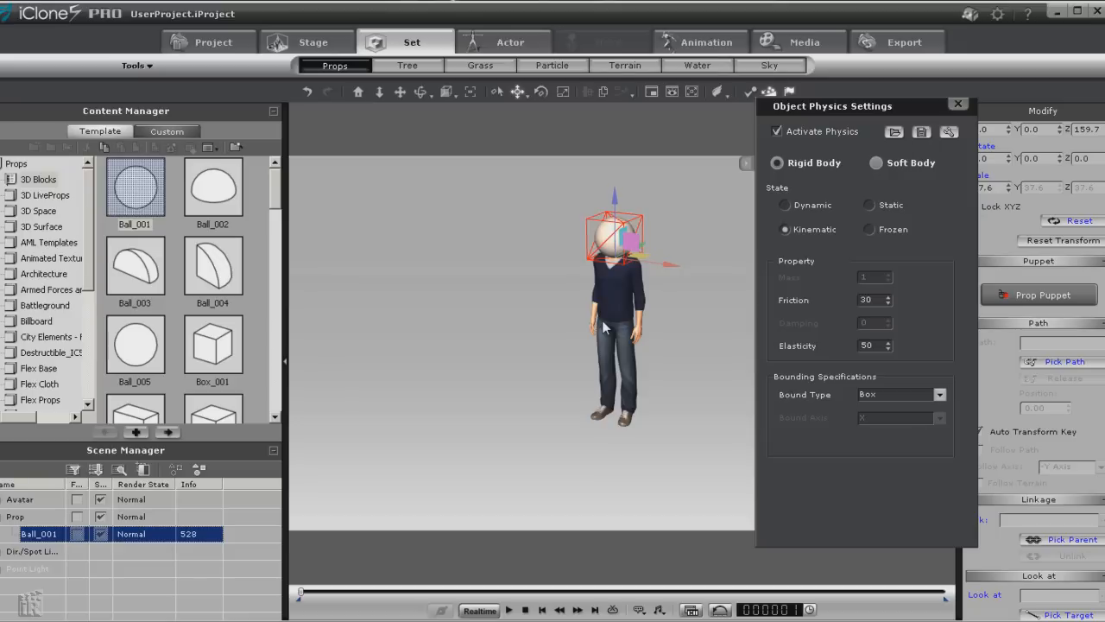
Set the ball's physics bound type to Sphere, trying Capsule for comparison, and close the object physics settings.
click(939, 395)
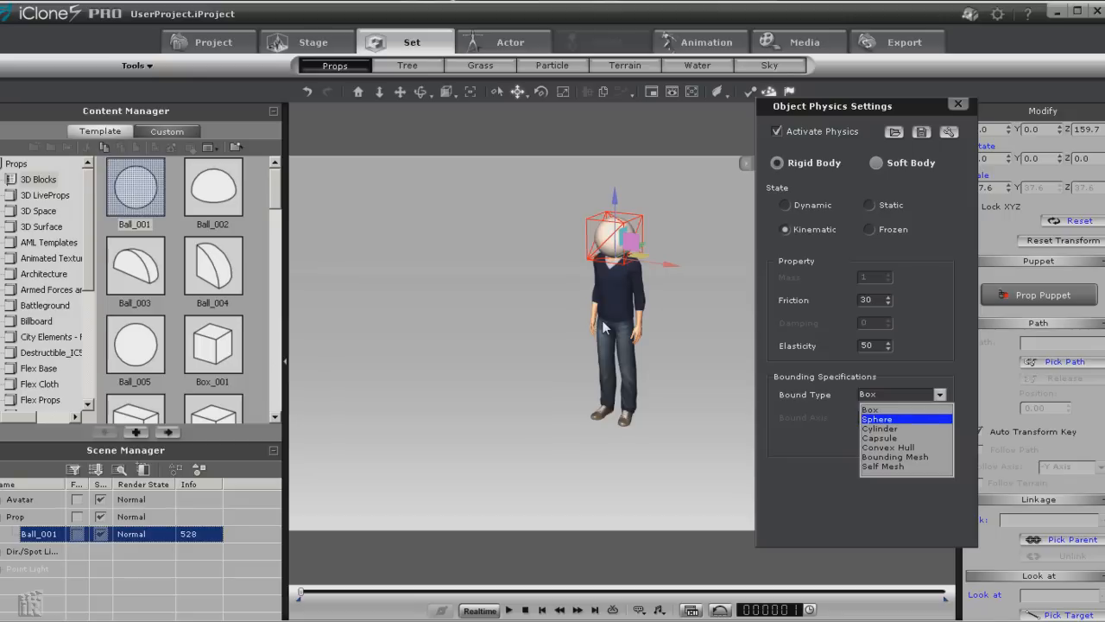
click(898, 418)
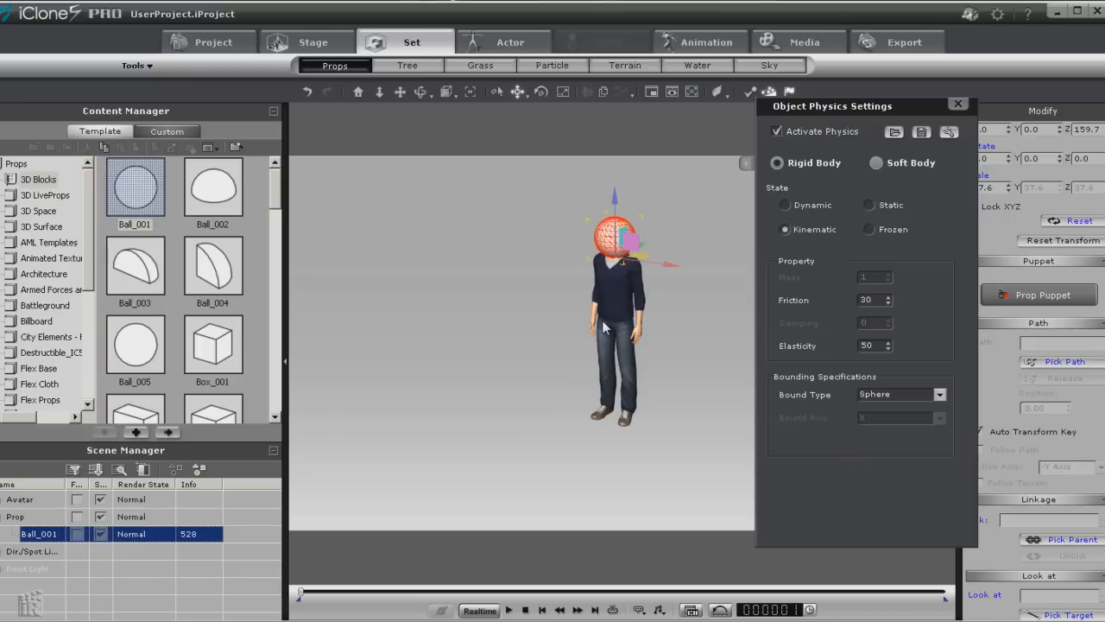
click(939, 395)
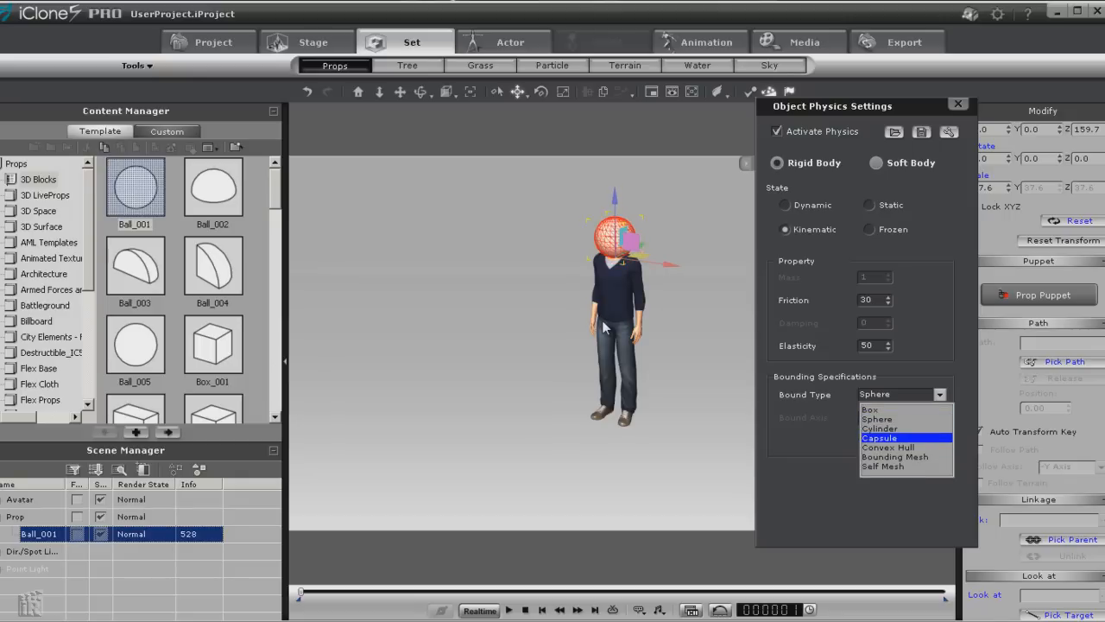
click(879, 438)
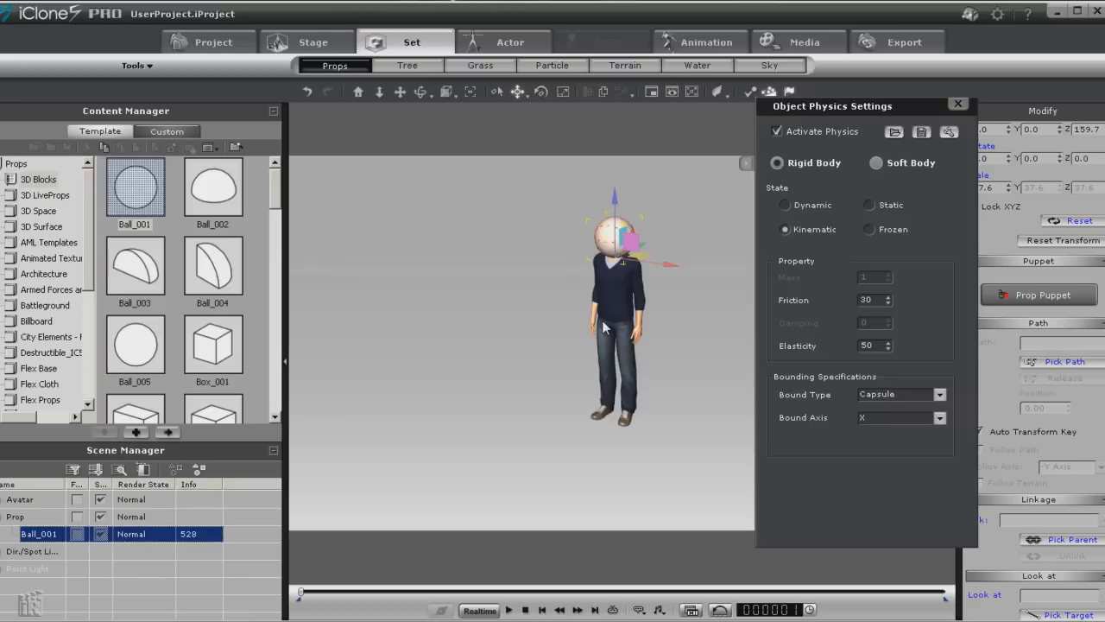
click(940, 394)
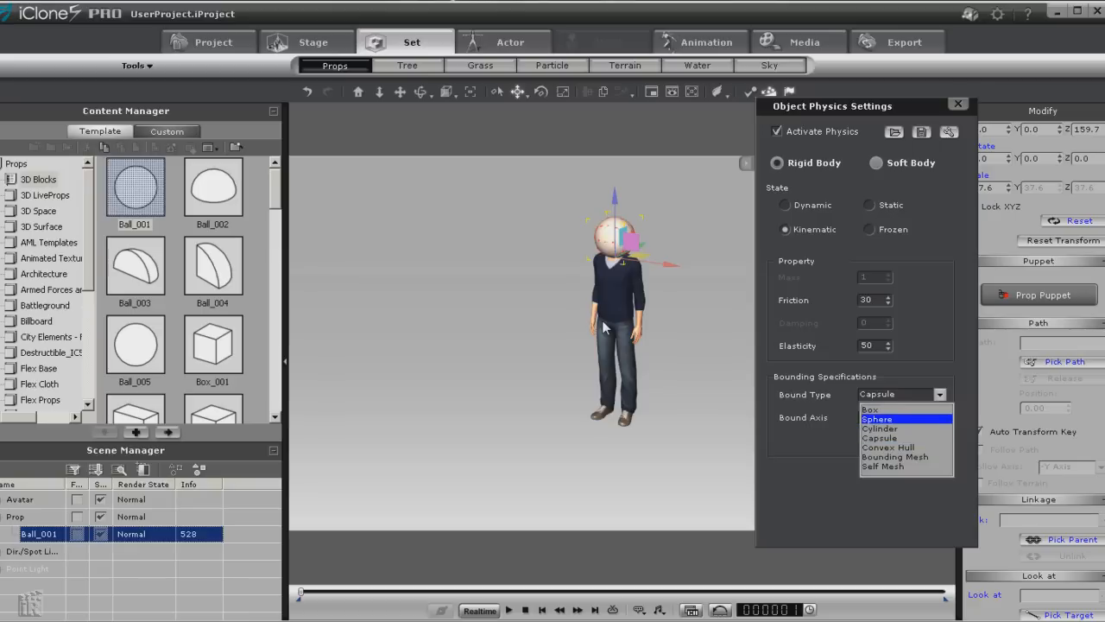
click(876, 419)
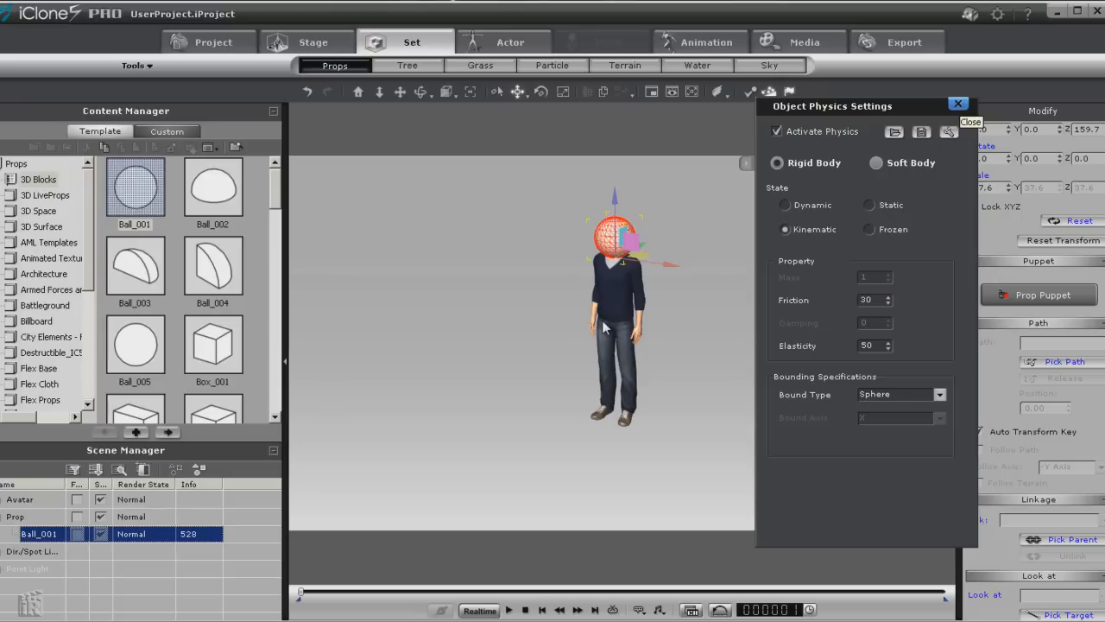
click(958, 103)
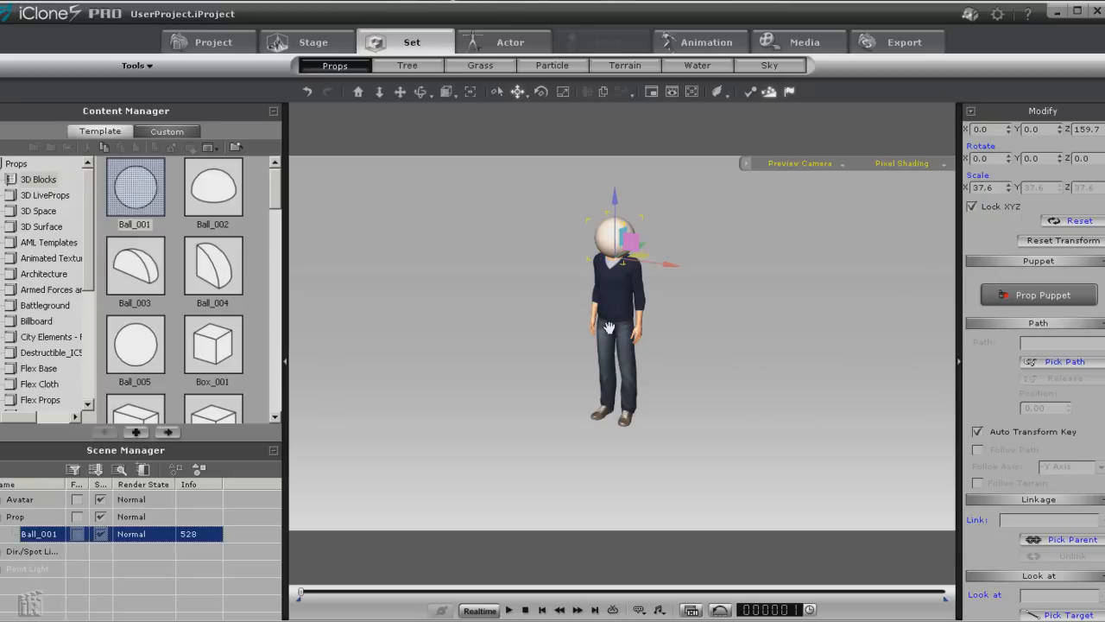
Attach the ball to the avatar's RL_Head bone with alignment set to None.
scroll(609, 328, down, 5)
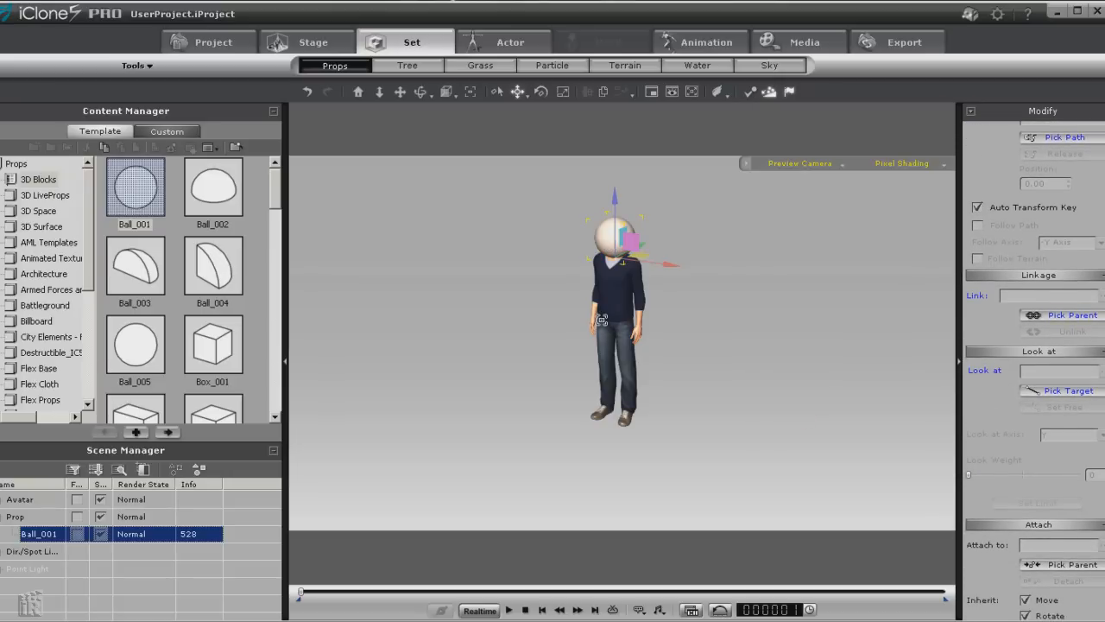
click(603, 326)
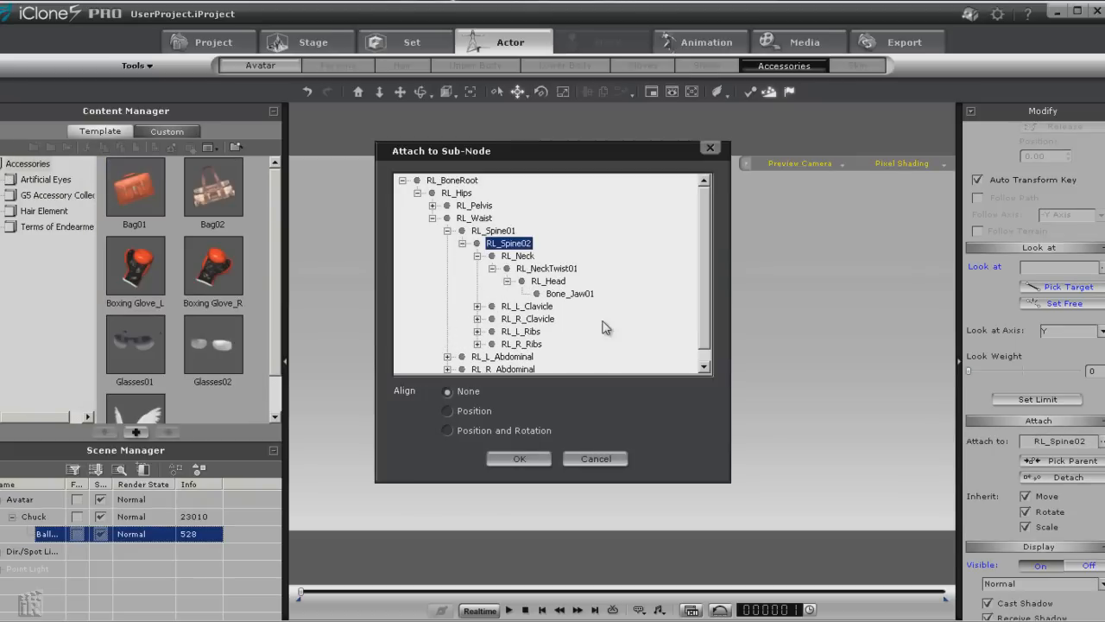
key(Down)
key(Down)
key(Down)
key(Return)
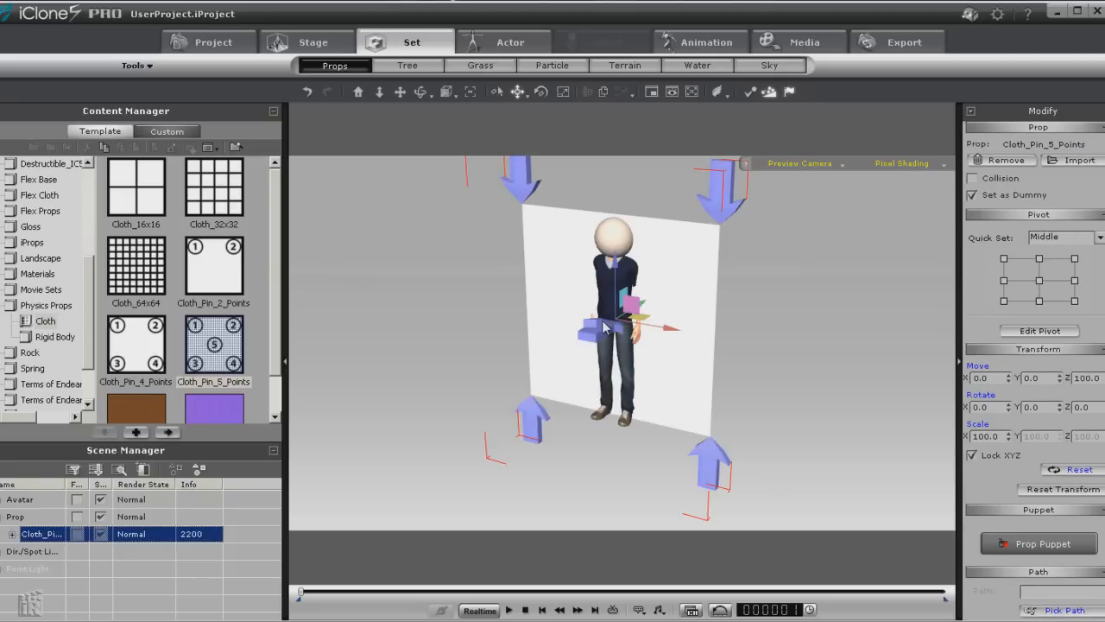
Rotate the five-point pinned cloth to 270 on X and raise it above the ball to about Z 208.8.
text(270)
key(Return)
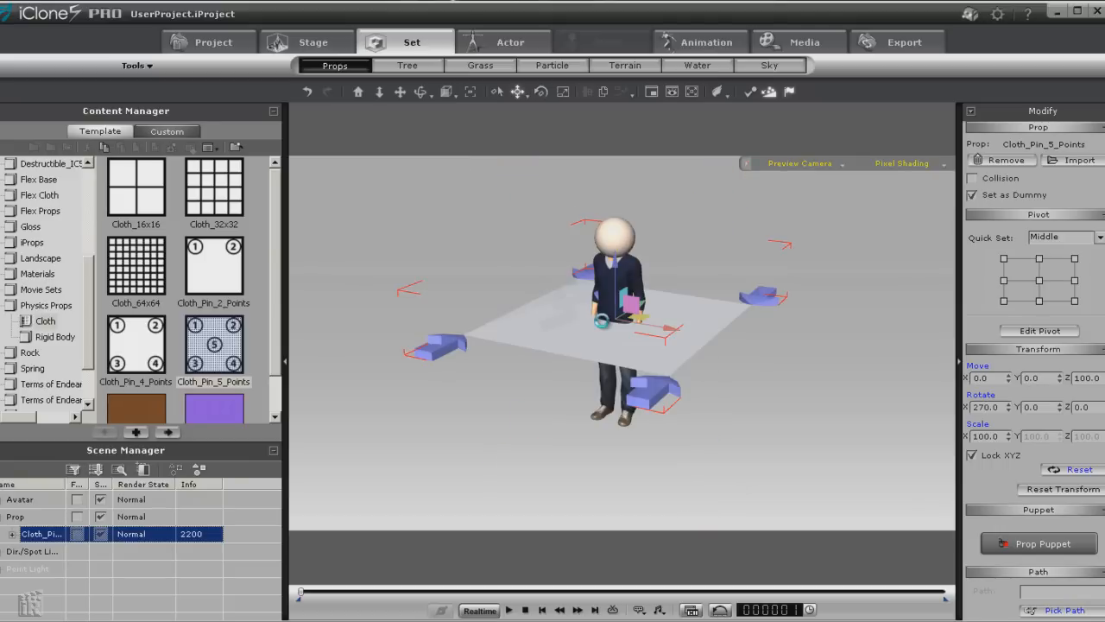
drag(604, 327, 603, 321)
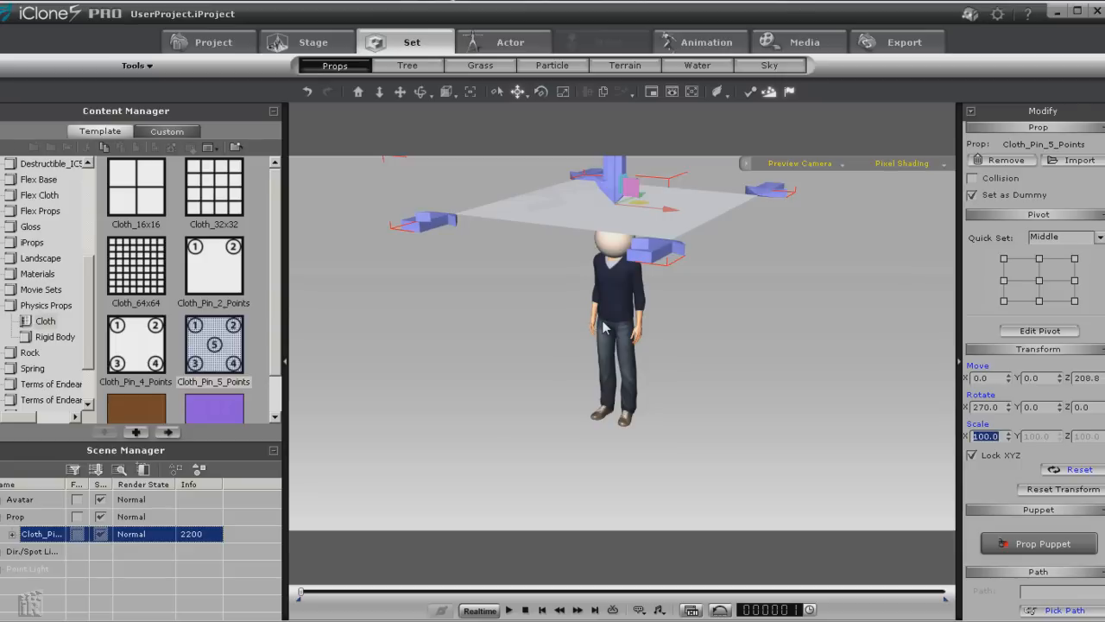
Scale the pinned cloth uniformly to 30.
text(30)
key(Return)
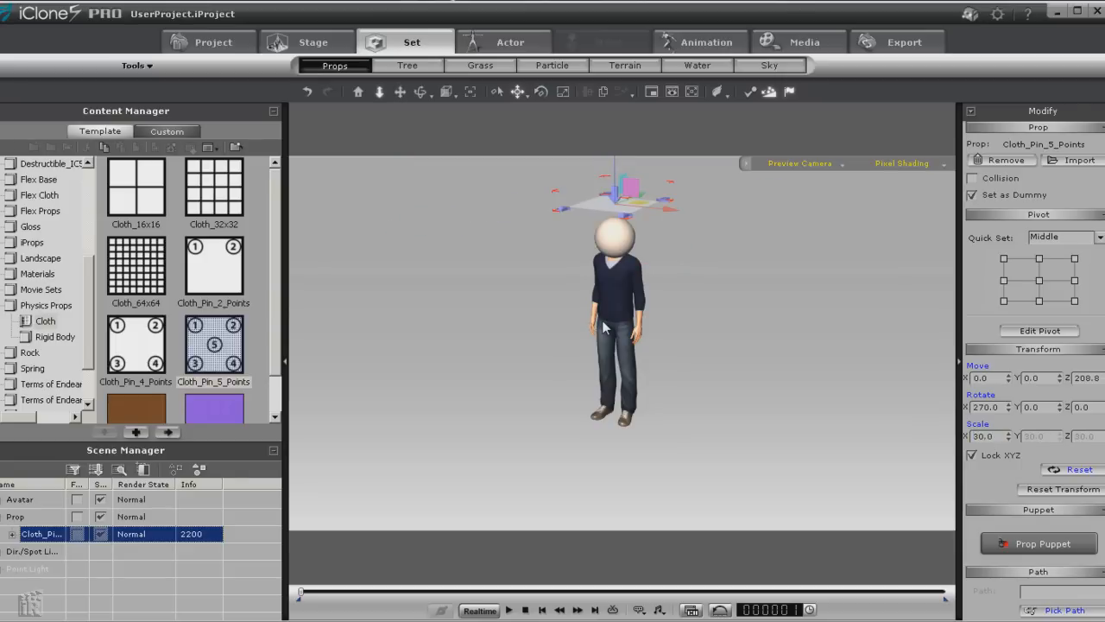
scroll(603, 326, up, 3)
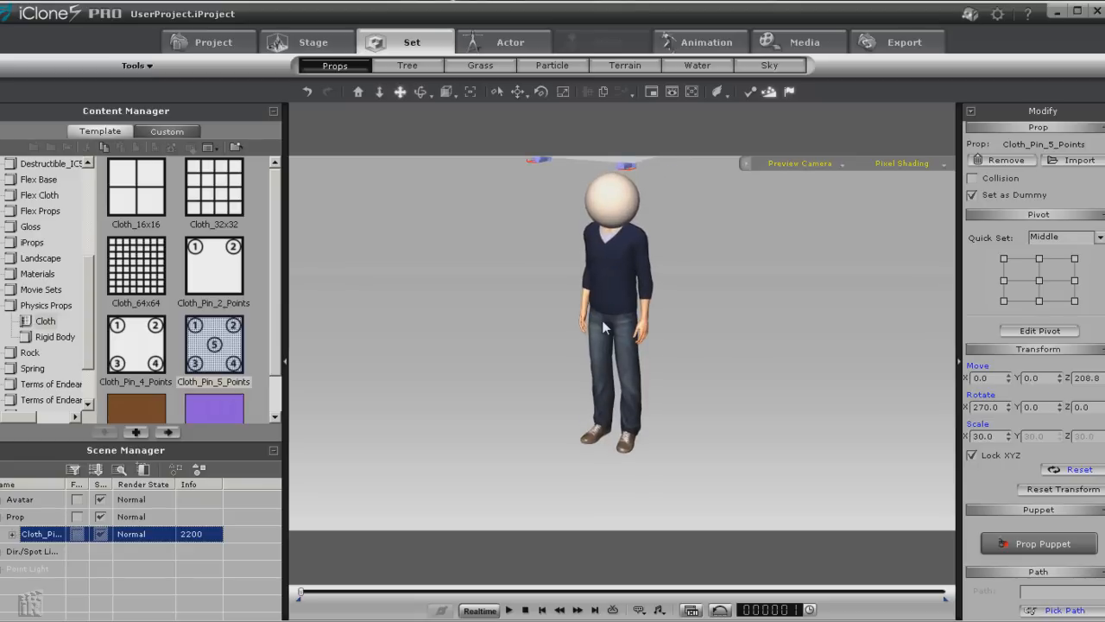
scroll(602, 320, down, 3)
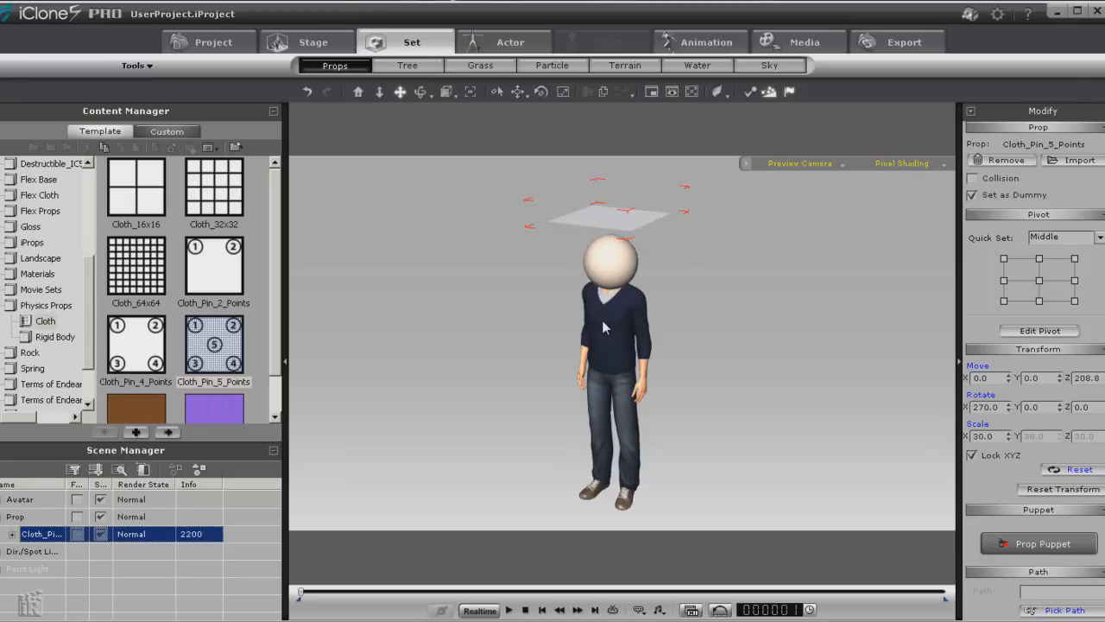
Open the advanced soft body settings of ClothMesh and preview the simulation with the existing pins.
key(Down)
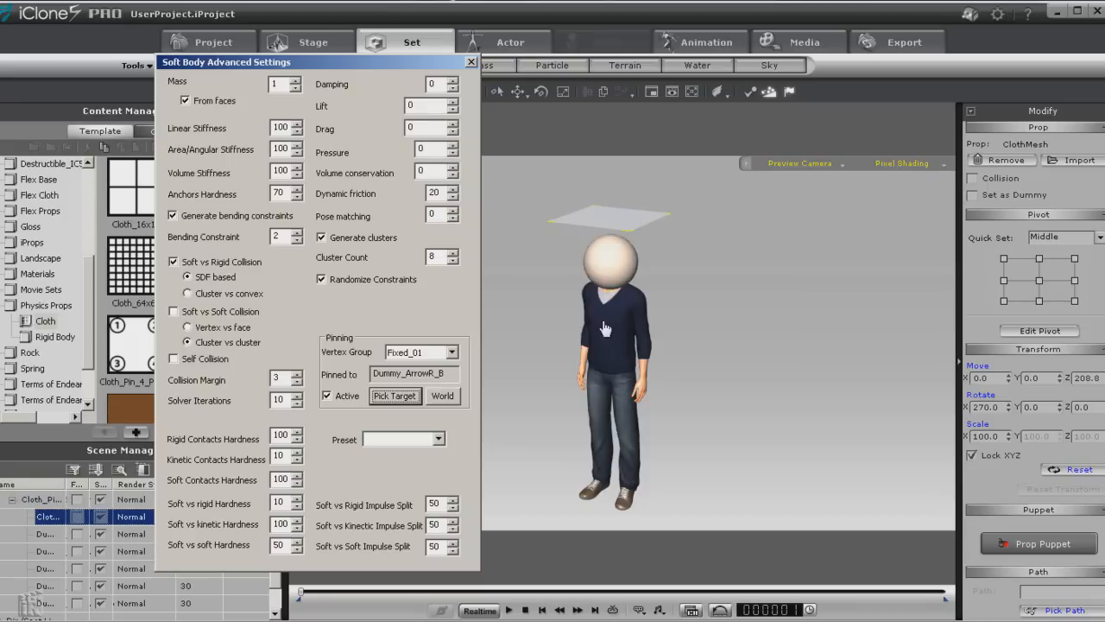
click(604, 328)
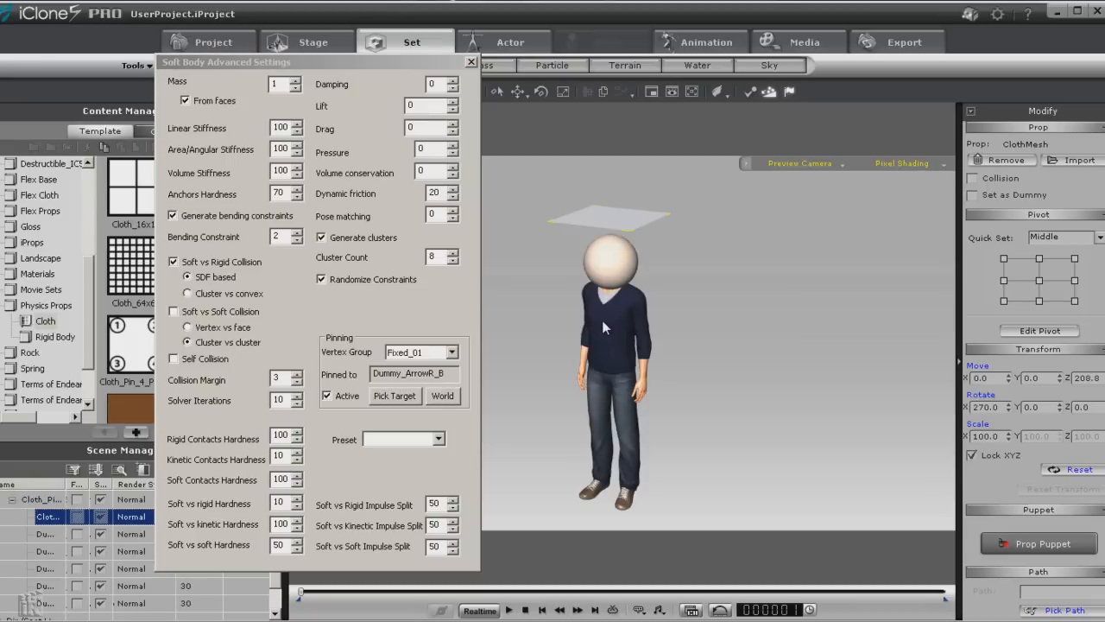
key(space)
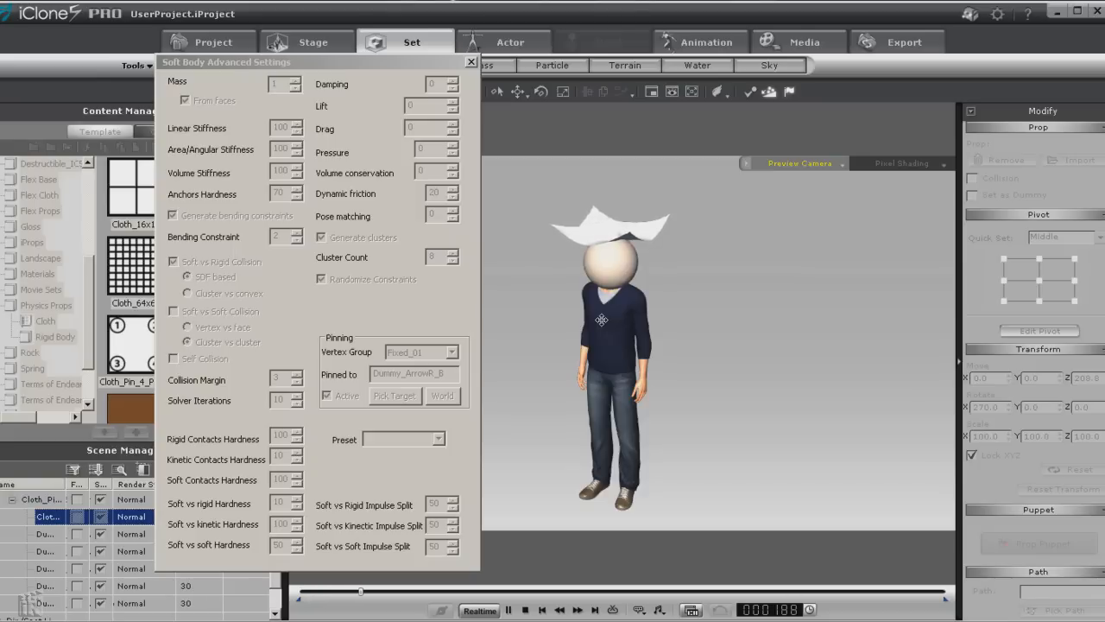
key(space)
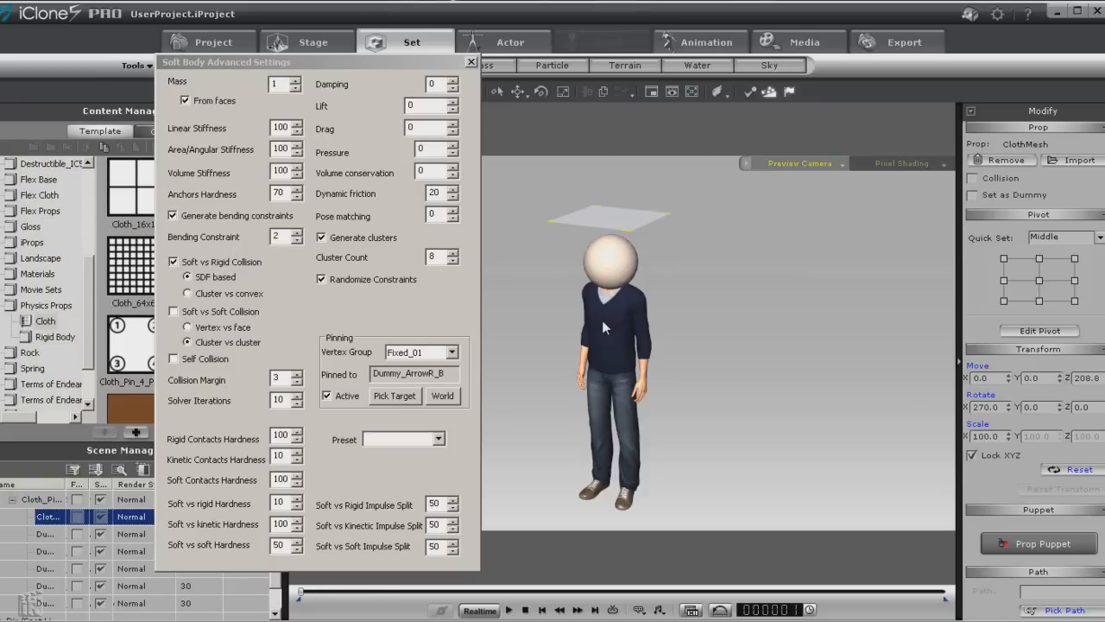
Deactivate pinning for the cloth's vertex groups Fixed_01, Fixed_02 and Fixed_03.
key(space)
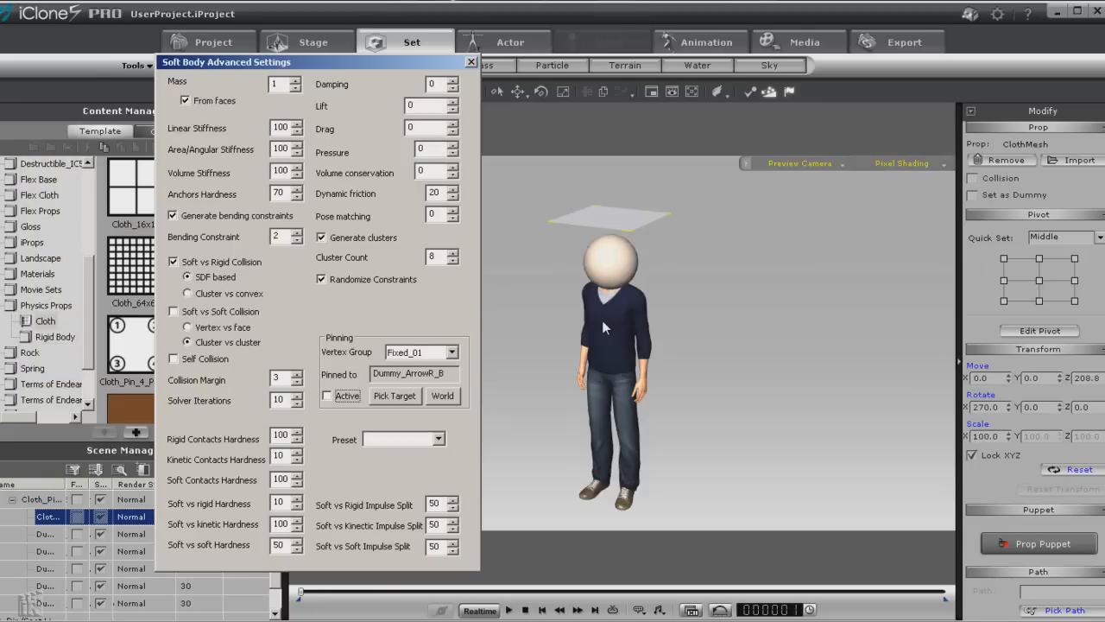
key(alt+Down)
key(Down)
key(Return)
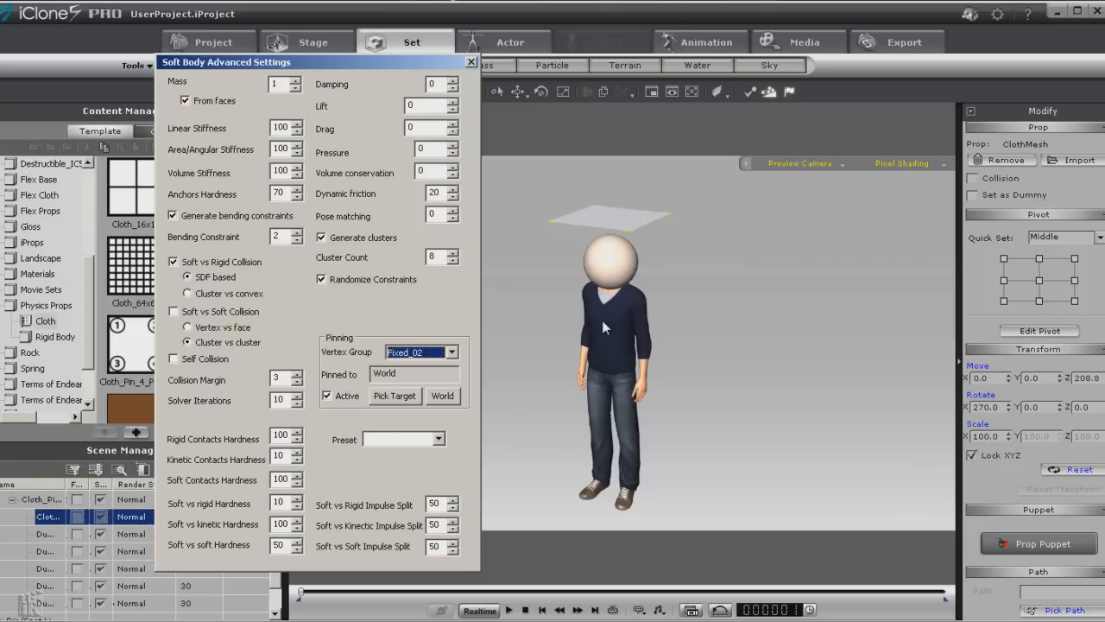
key(alt+Down)
key(Down)
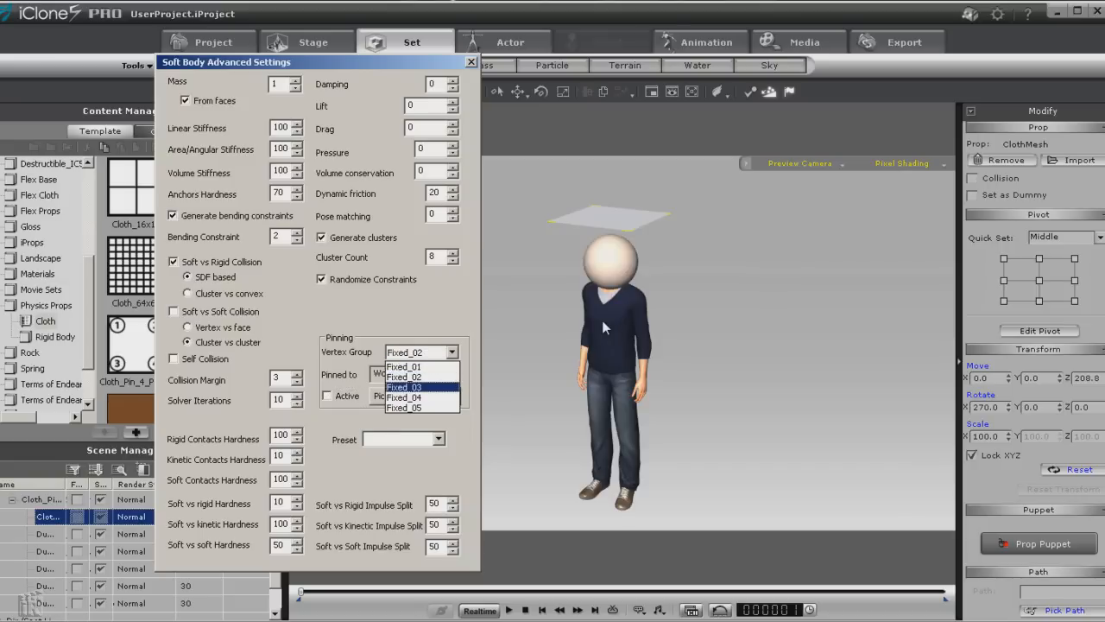
key(Return)
key(space)
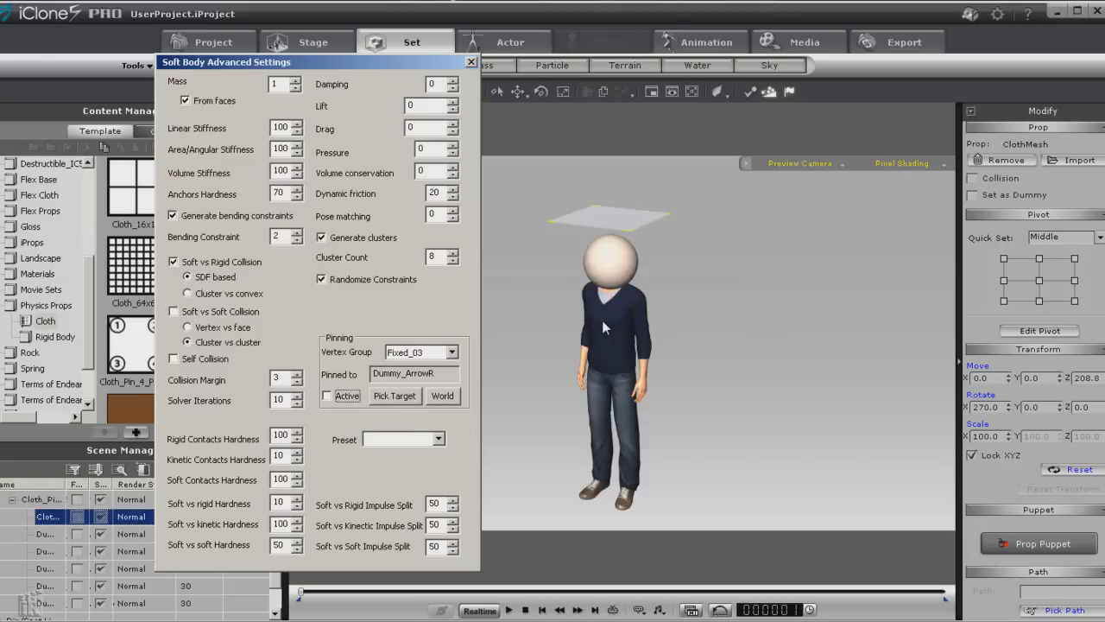
Deactivate pinning for the cloth's vertex group Fixed_05.
key(alt+Down)
key(Up)
key(Down)
key(Down)
key(Down)
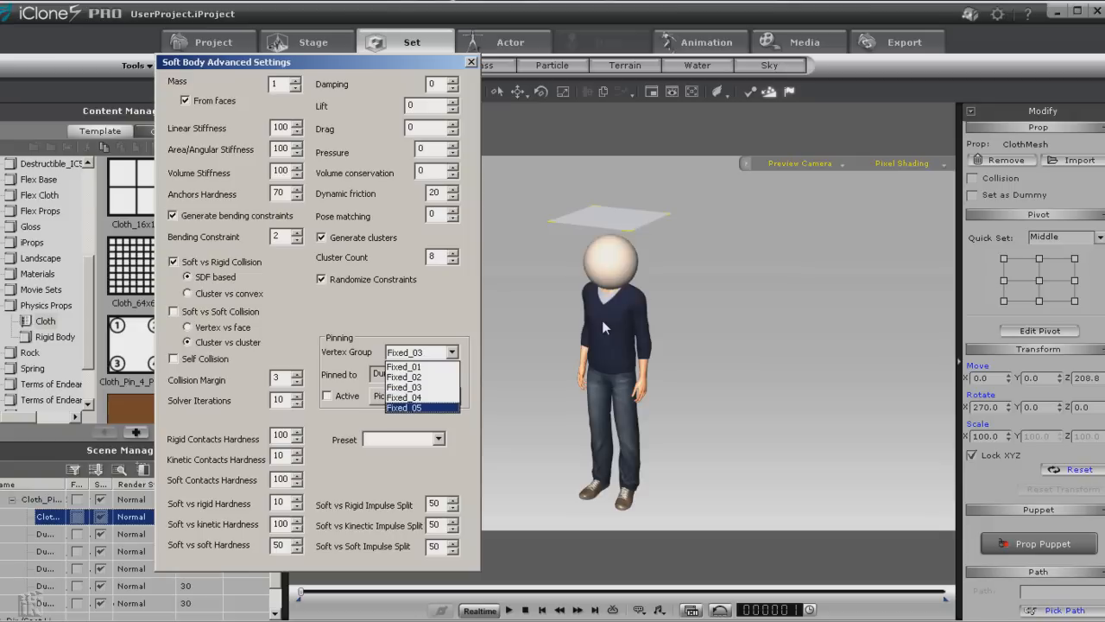
key(Return)
key(Tab)
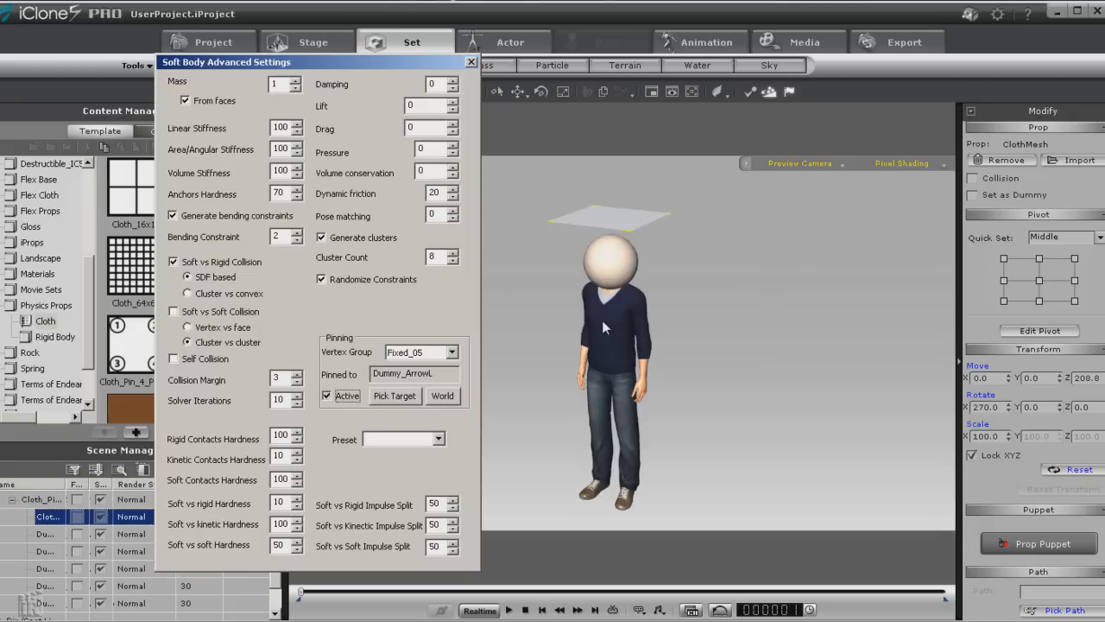
key(space)
Pin the cloth's vertex group Fixed_04 to Ball_001, keeping this pin active.
key(shift+Tab)
key(alt+Down)
key(Up)
key(Up)
key(Down)
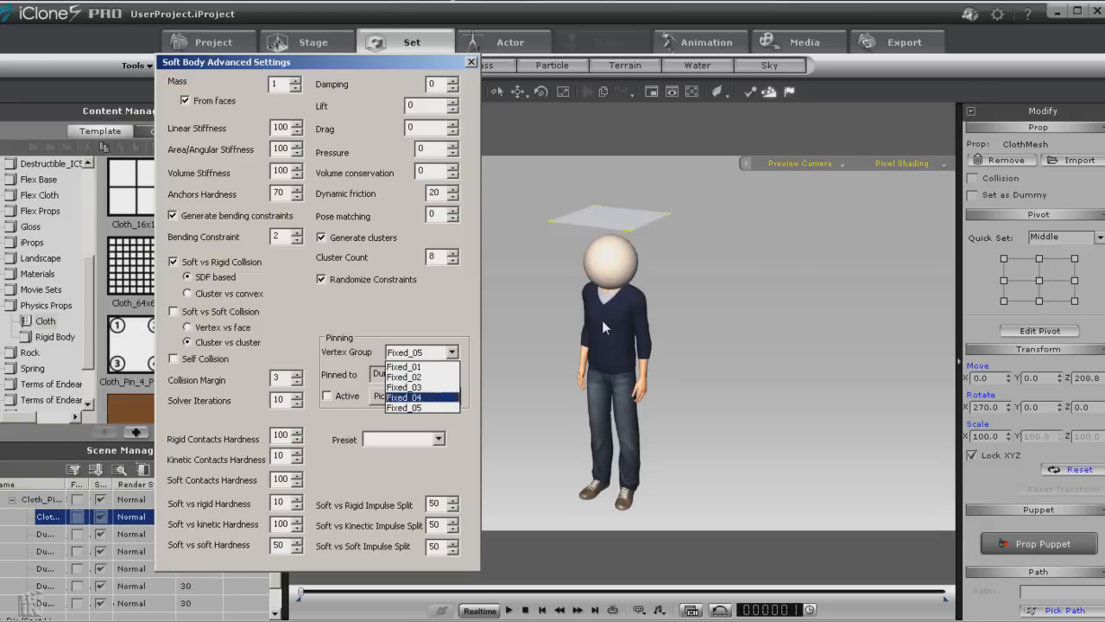
key(Return)
key(Tab)
key(Tab)
key(space)
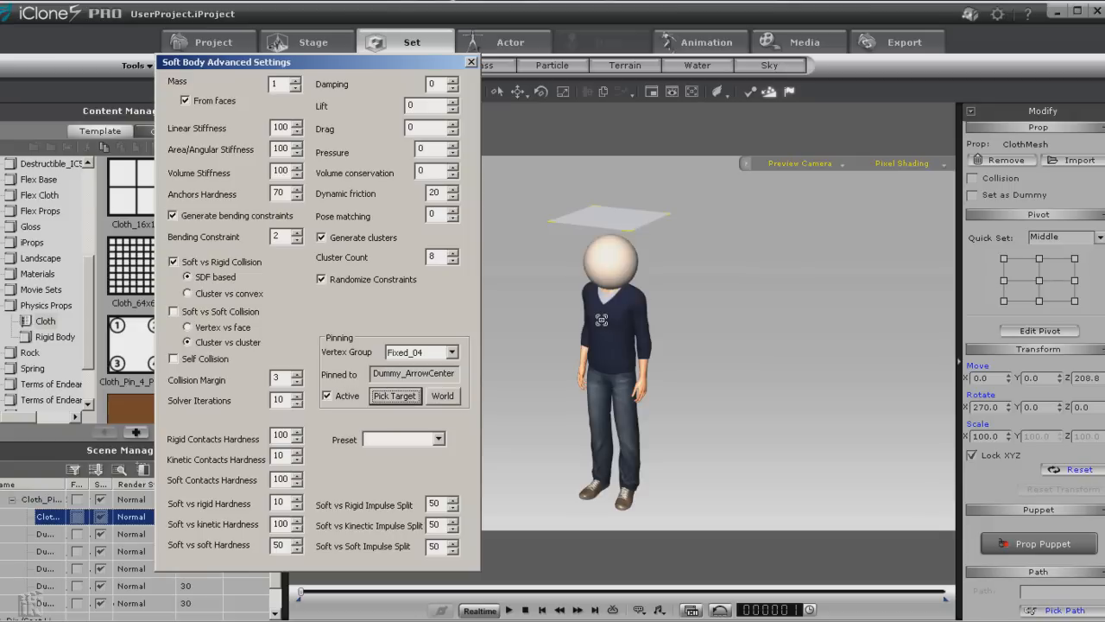
click(601, 319)
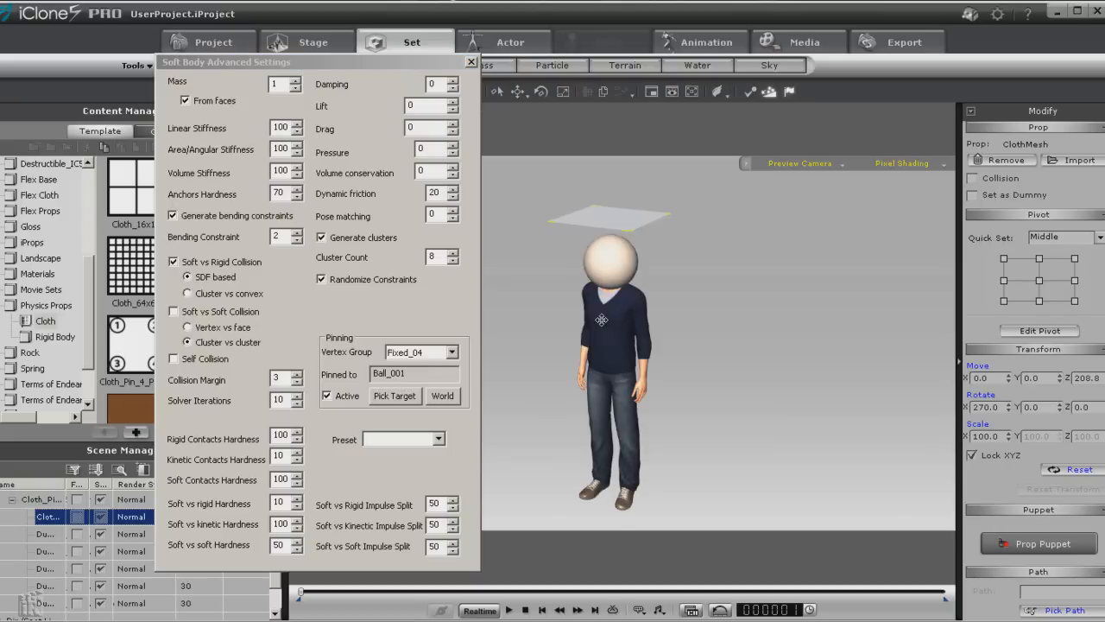
Play the simulation twice from the first frame to check how the cloth drapes over the ball.
key(space)
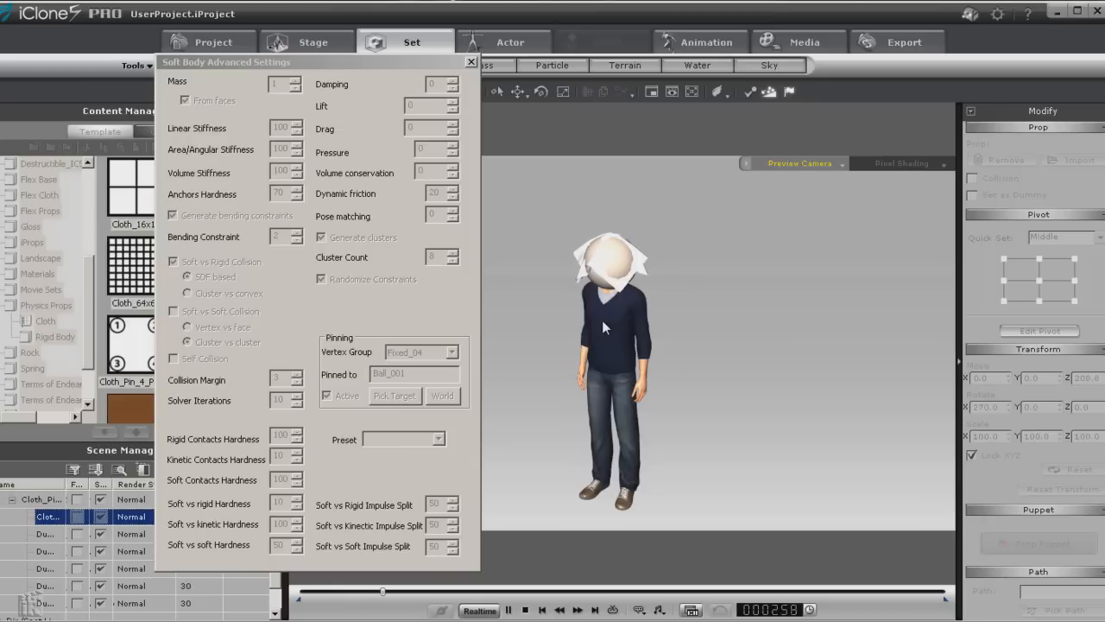
key(space)
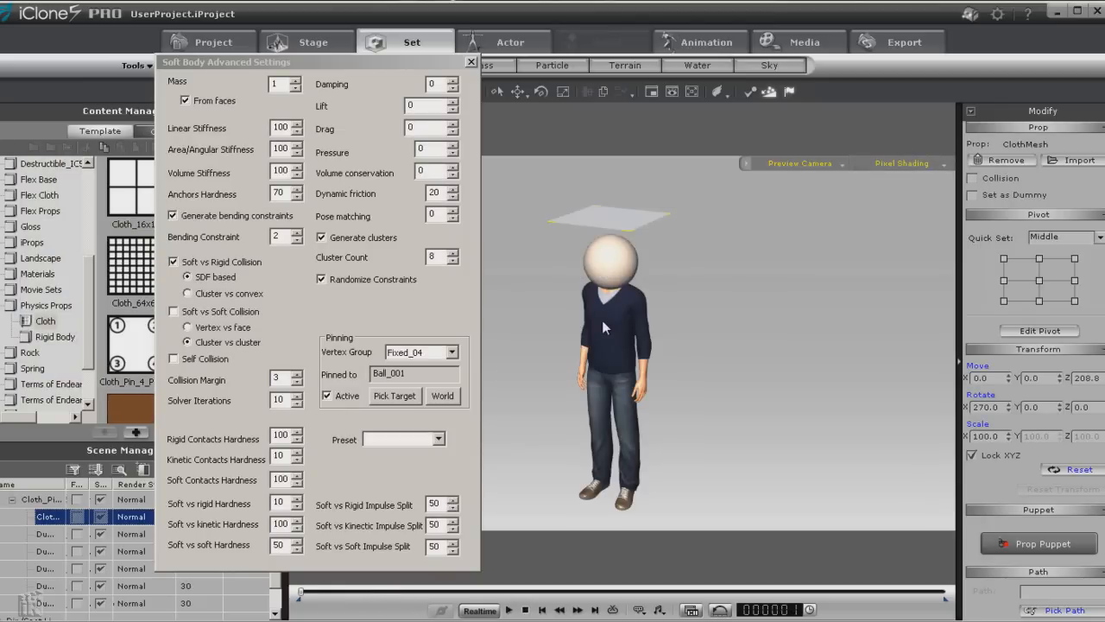
key(space)
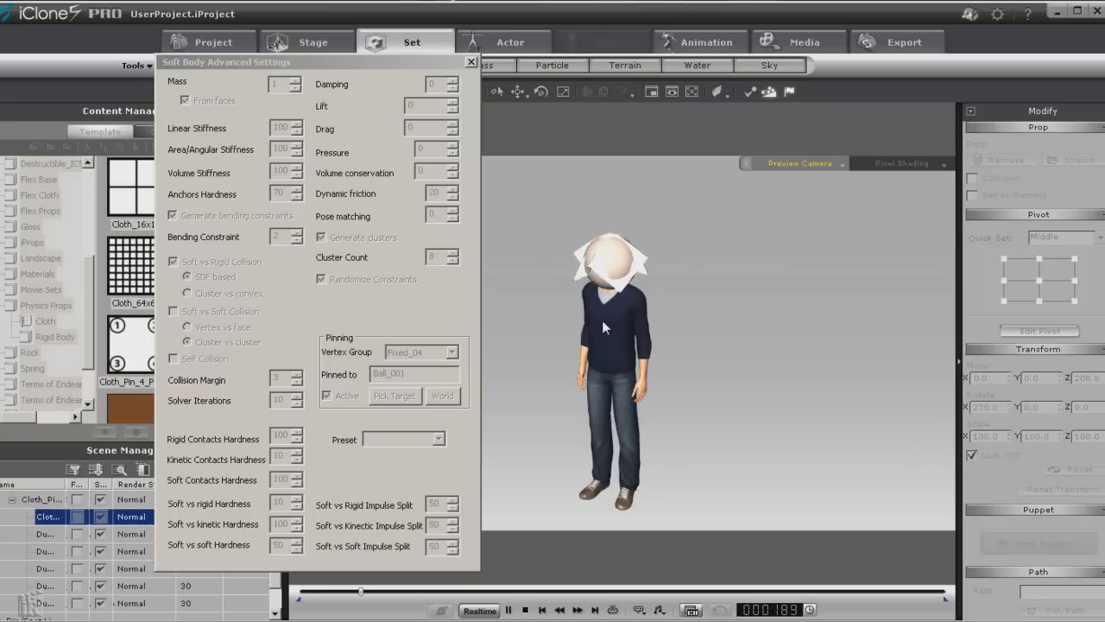
key(space)
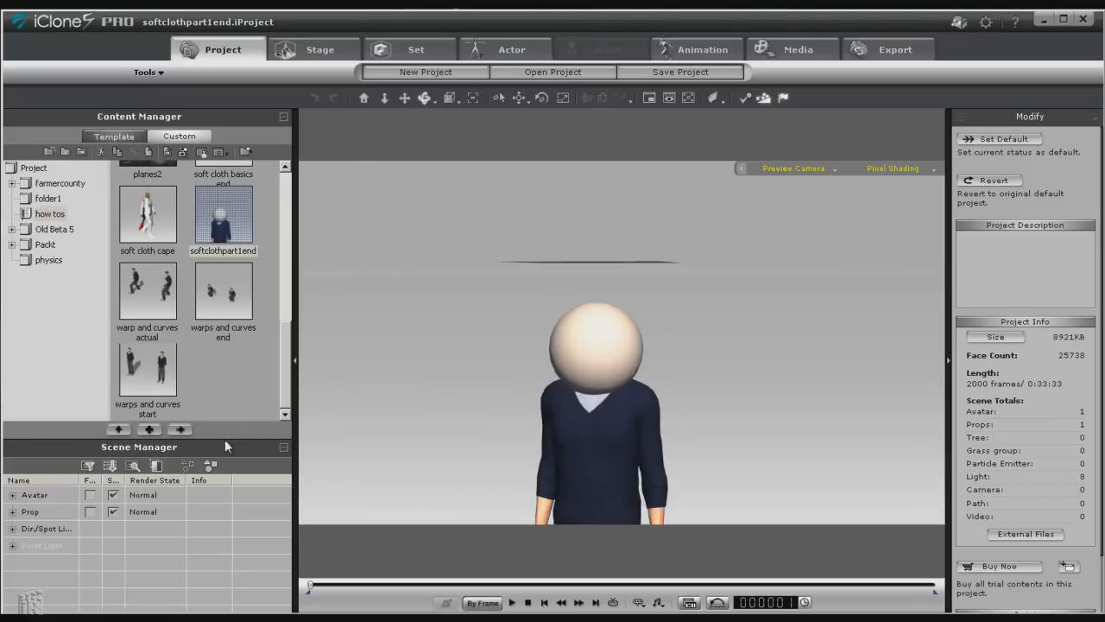
Hide the ball attached to the avatar Chuck in the scene's object list.
click(12, 495)
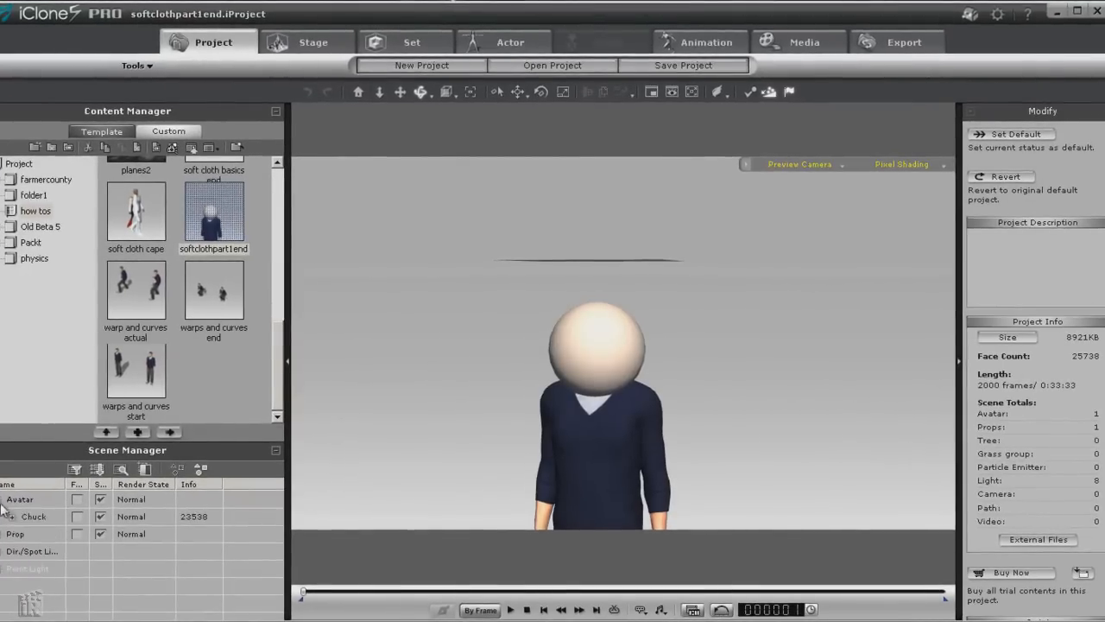
click(12, 516)
click(41, 533)
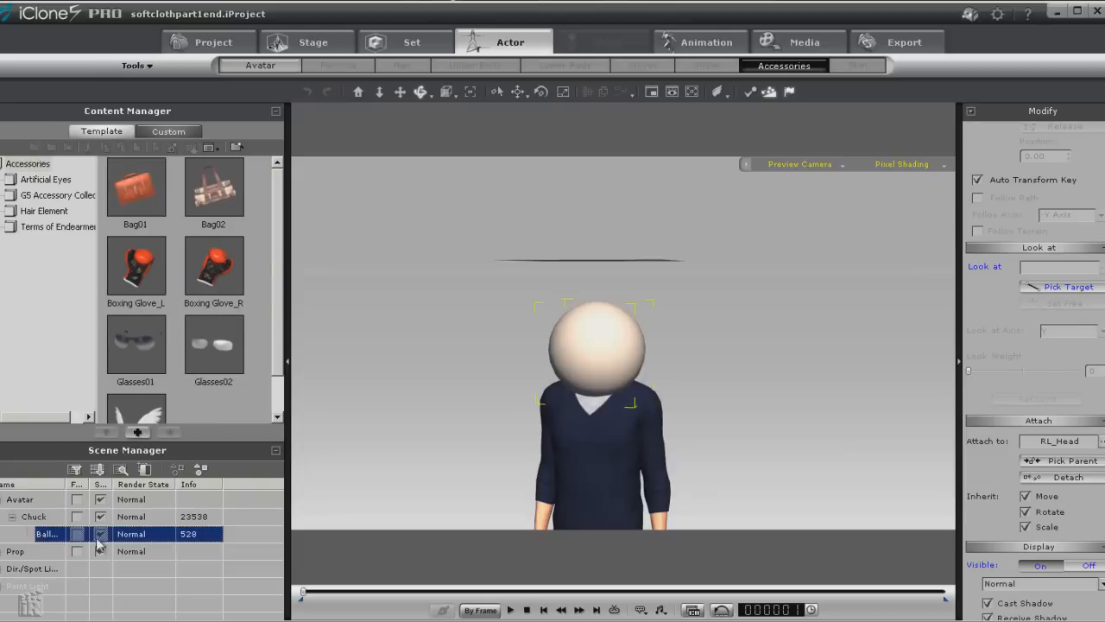
click(100, 535)
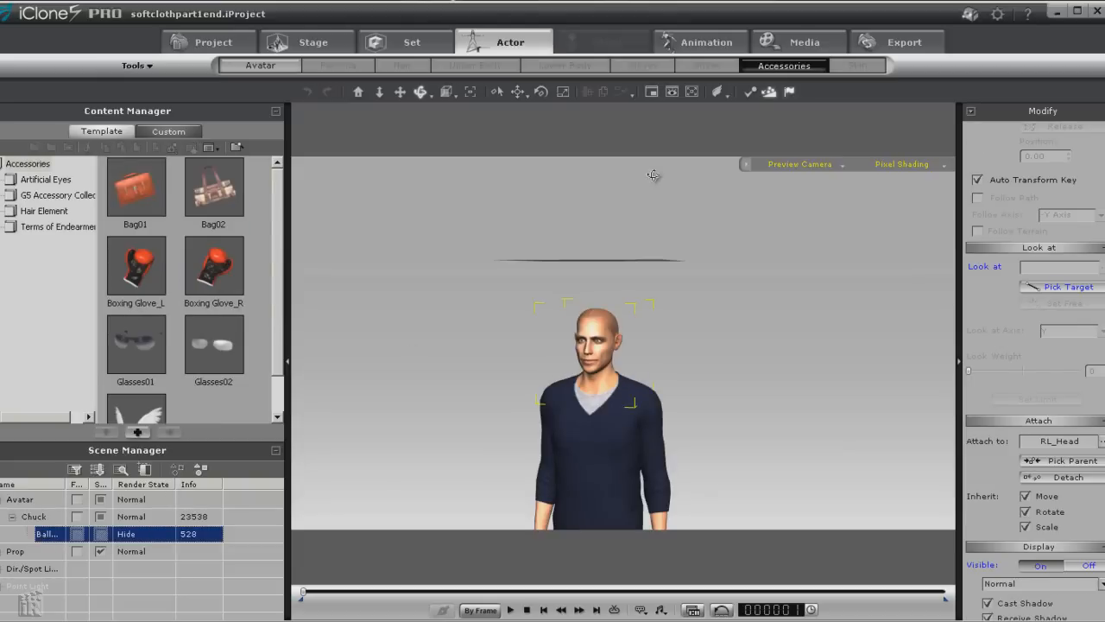
Set the ball's physics bound axis to Y, keeping it a kinematic rigid body with a capsule bound.
click(751, 91)
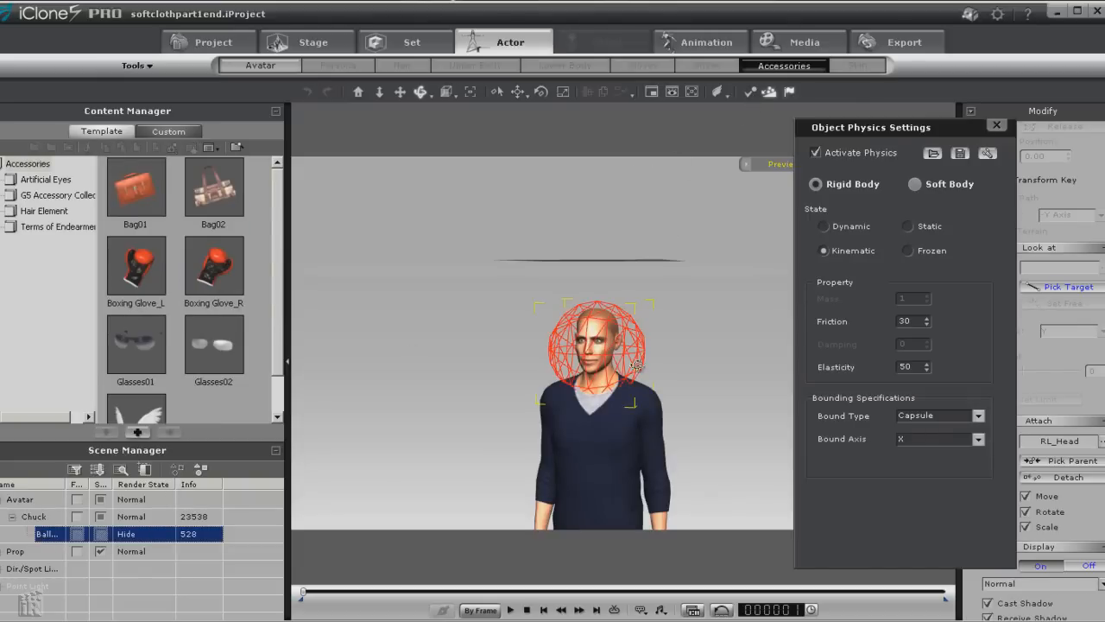
click(978, 441)
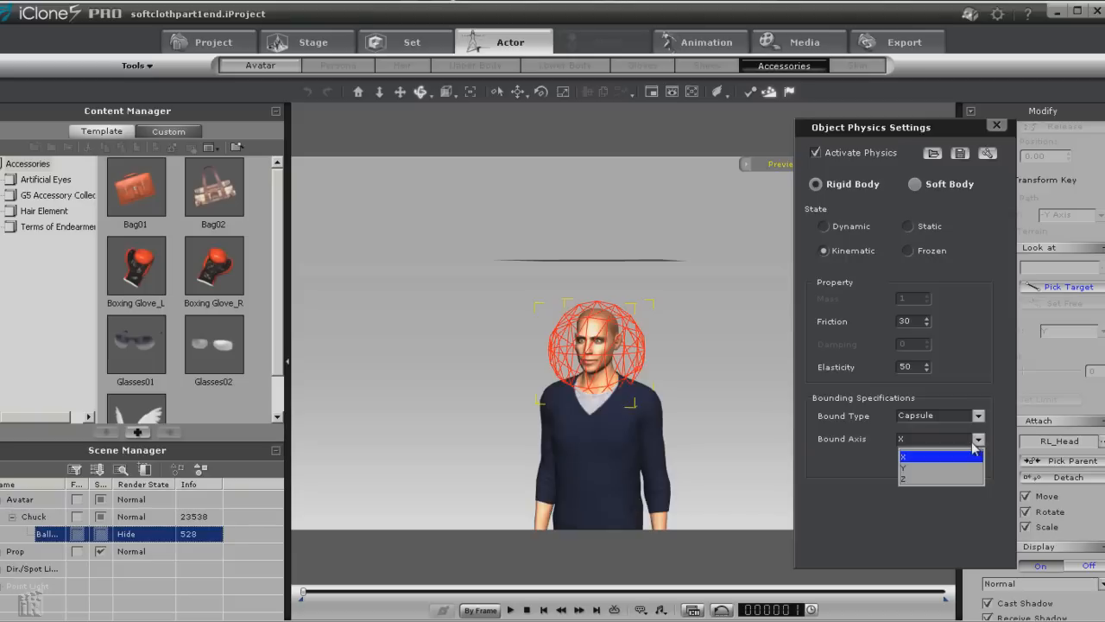
click(937, 468)
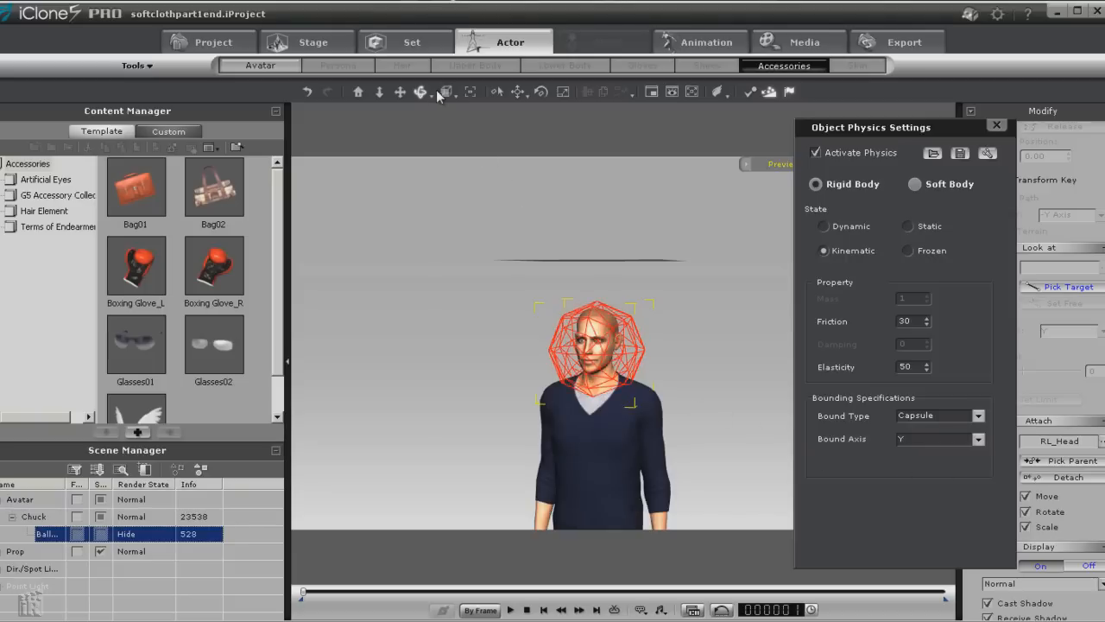
Stretch the hidden ball front to back along its Y axis and shrink it uniformly to roughly the head's size.
drag(434, 337, 618, 346)
click(564, 91)
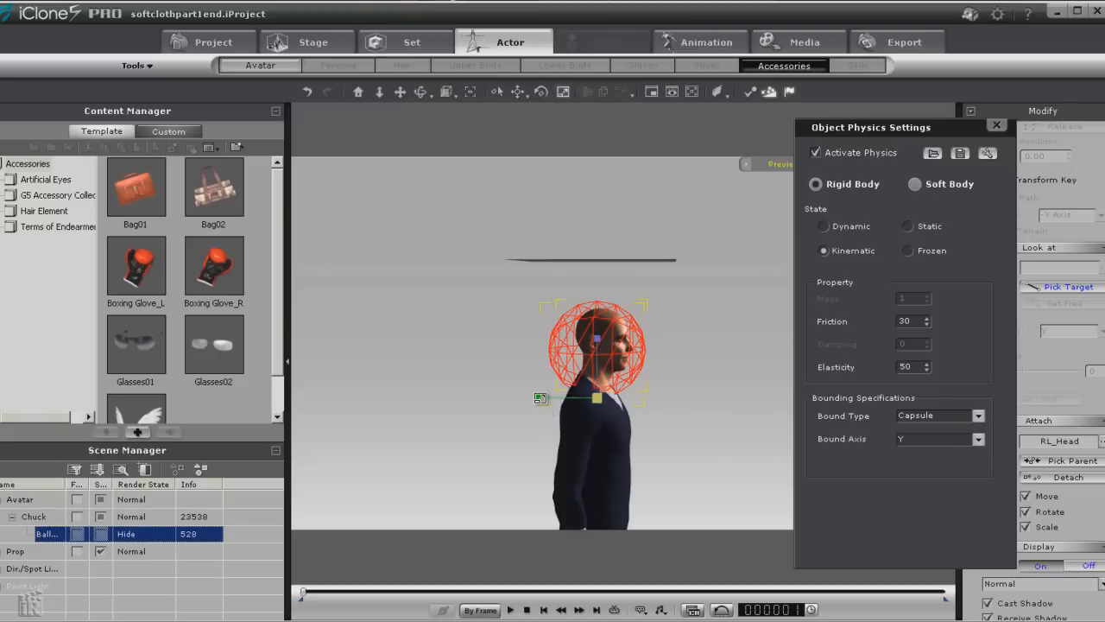
drag(538, 398, 506, 414)
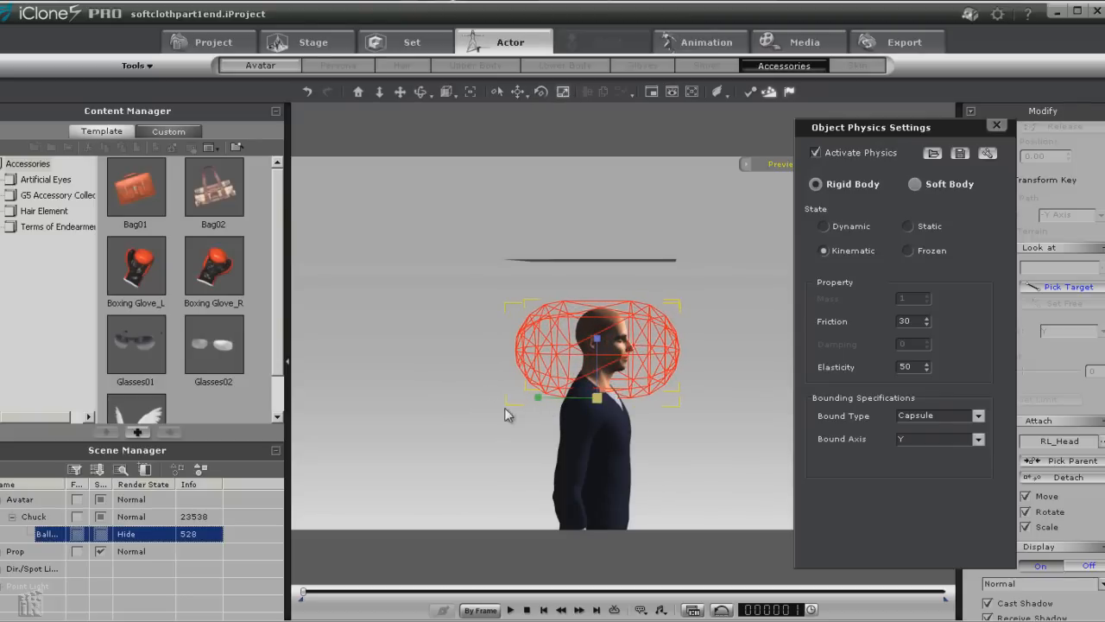
drag(597, 399, 566, 500)
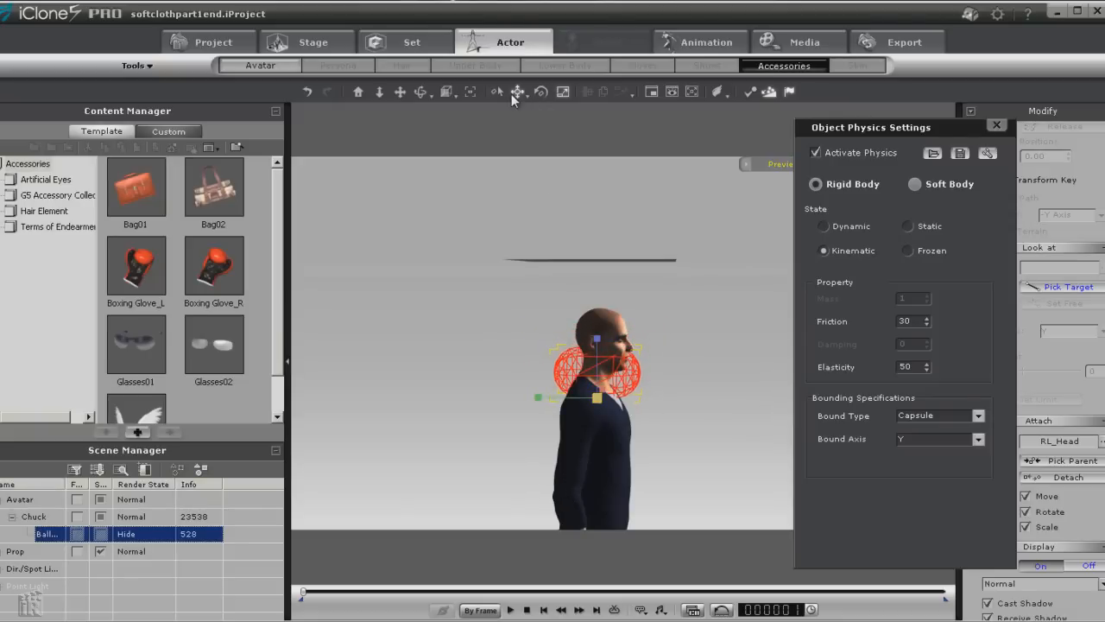
Raise the ball's collision shape along Z over the avatar's head and check its sideways alignment from the front.
click(513, 93)
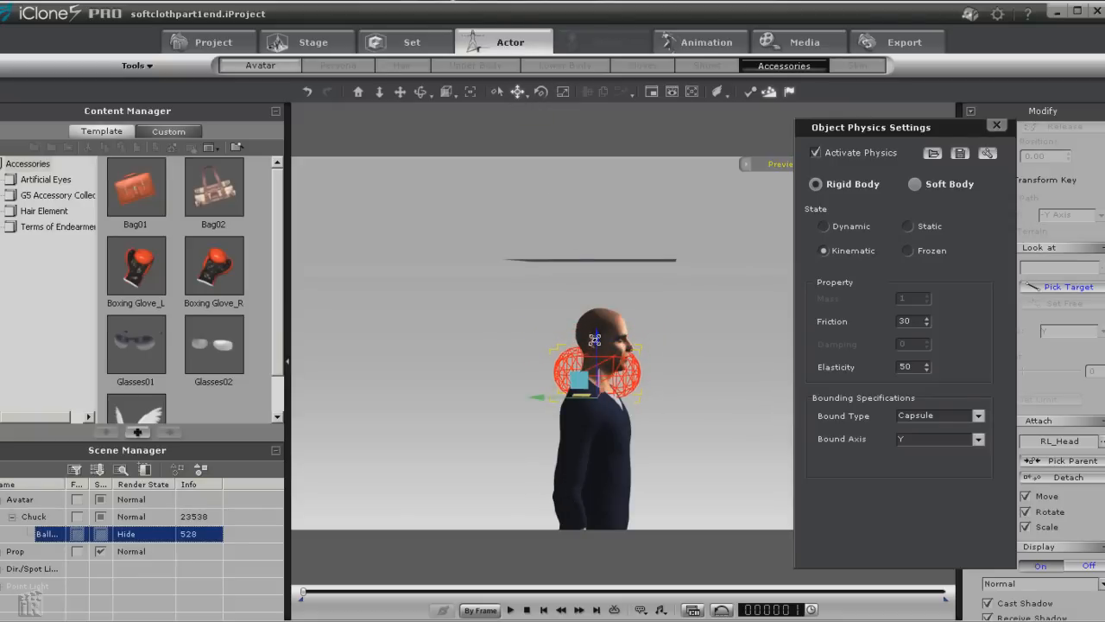
drag(595, 339, 595, 299)
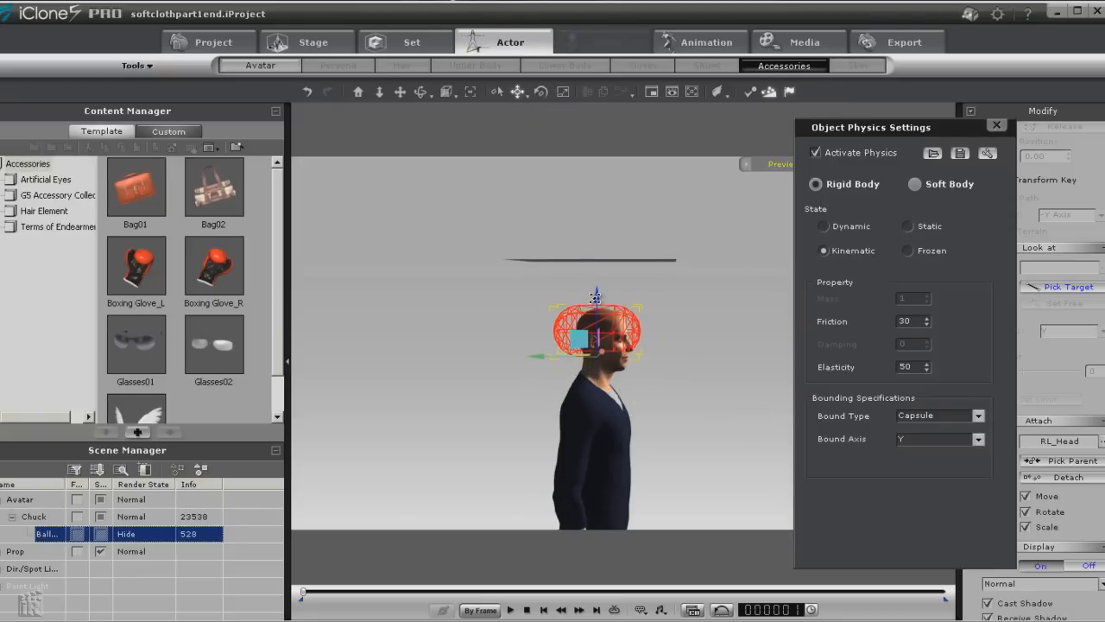
click(421, 92)
drag(555, 243, 452, 290)
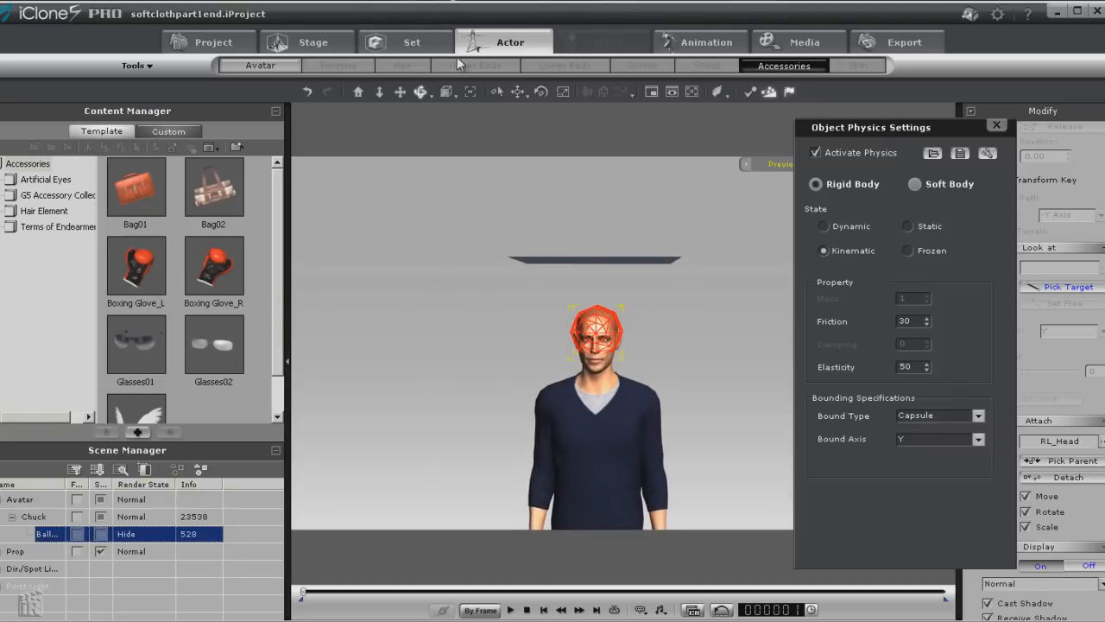
click(518, 92)
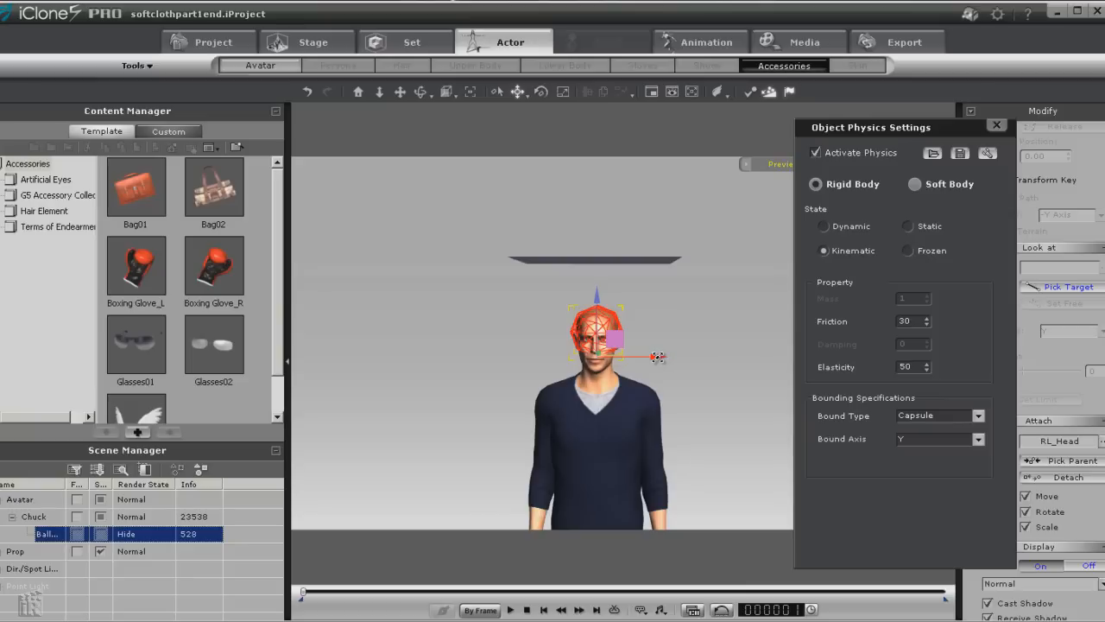
click(531, 554)
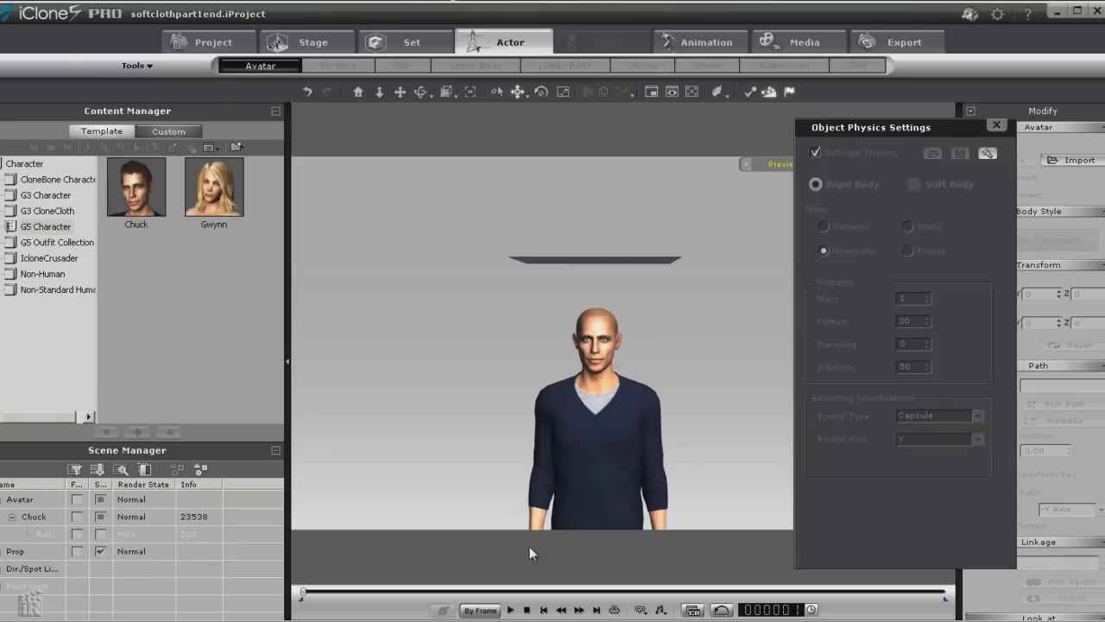
Play the simulation, examine how the cloth drapes over the head, and return to the first frame.
click(510, 609)
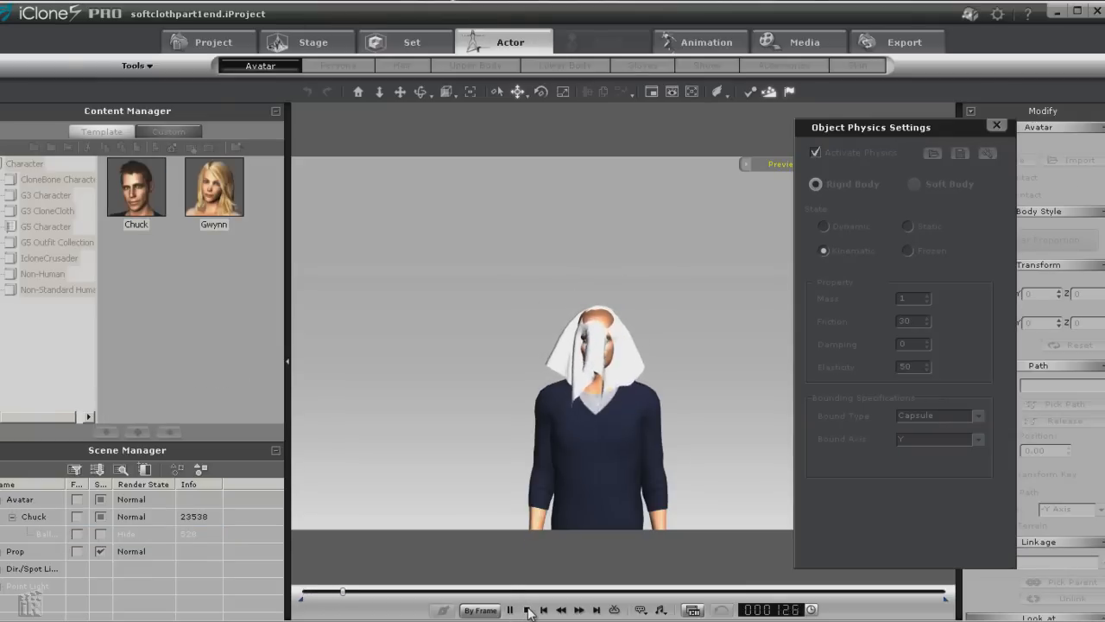
click(526, 609)
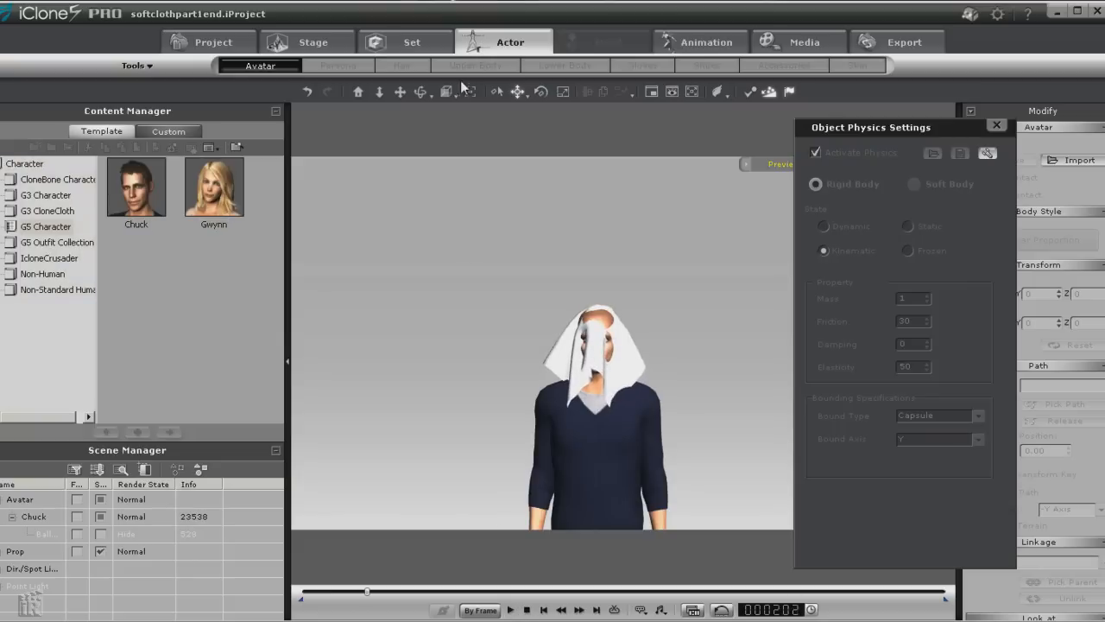
click(420, 93)
drag(553, 350, 581, 569)
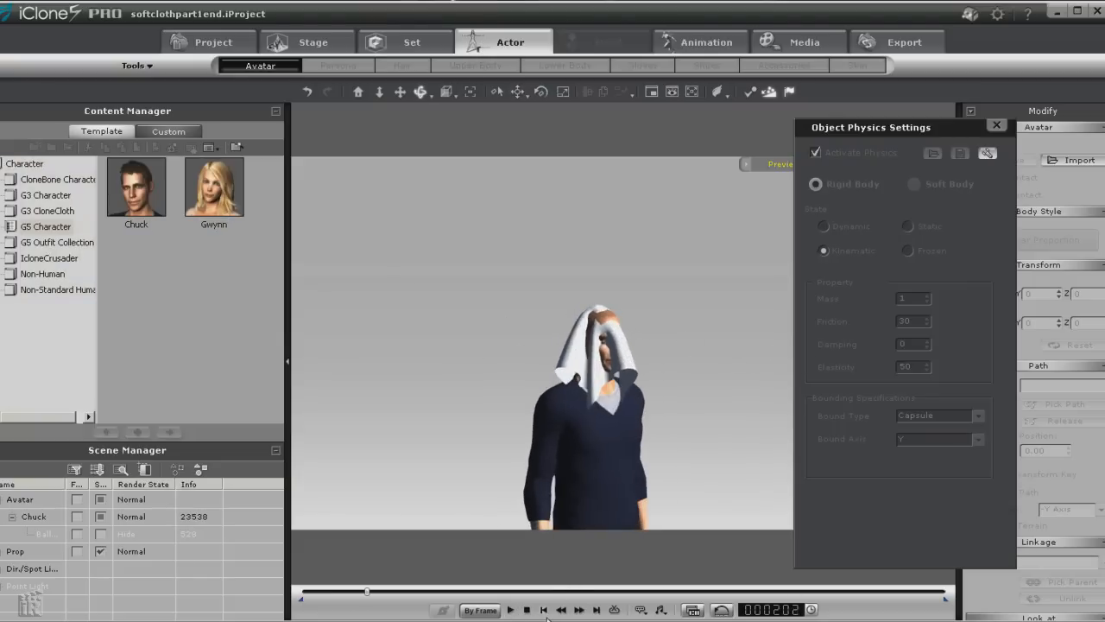
click(544, 609)
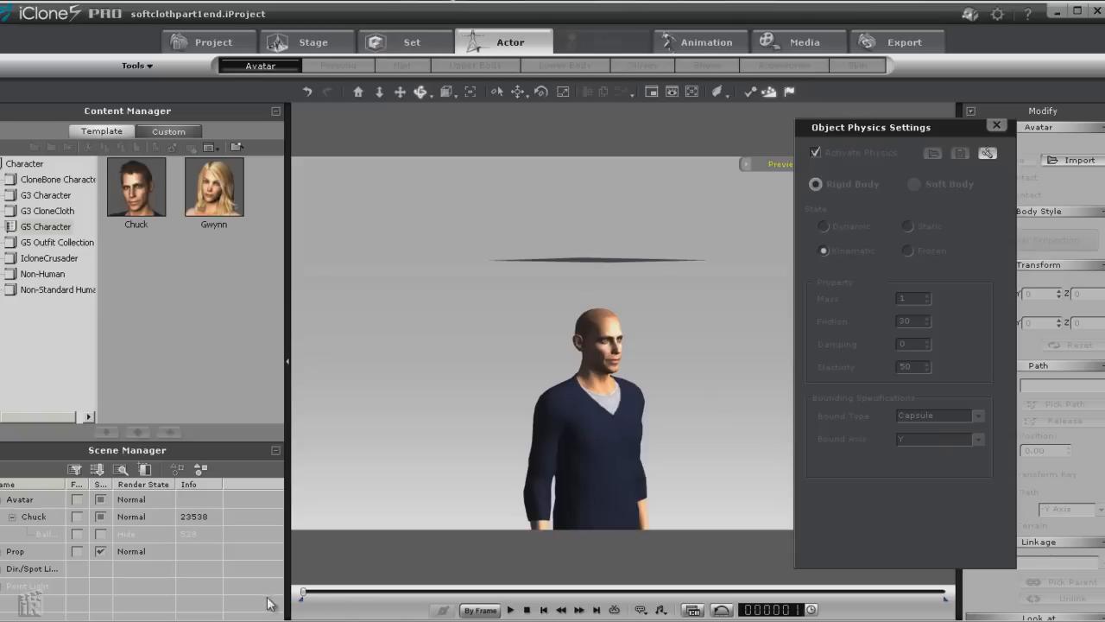
Enable Soft vs Soft Collision and Self Collision for the mesh of the pinned cloth prop.
click(3, 557)
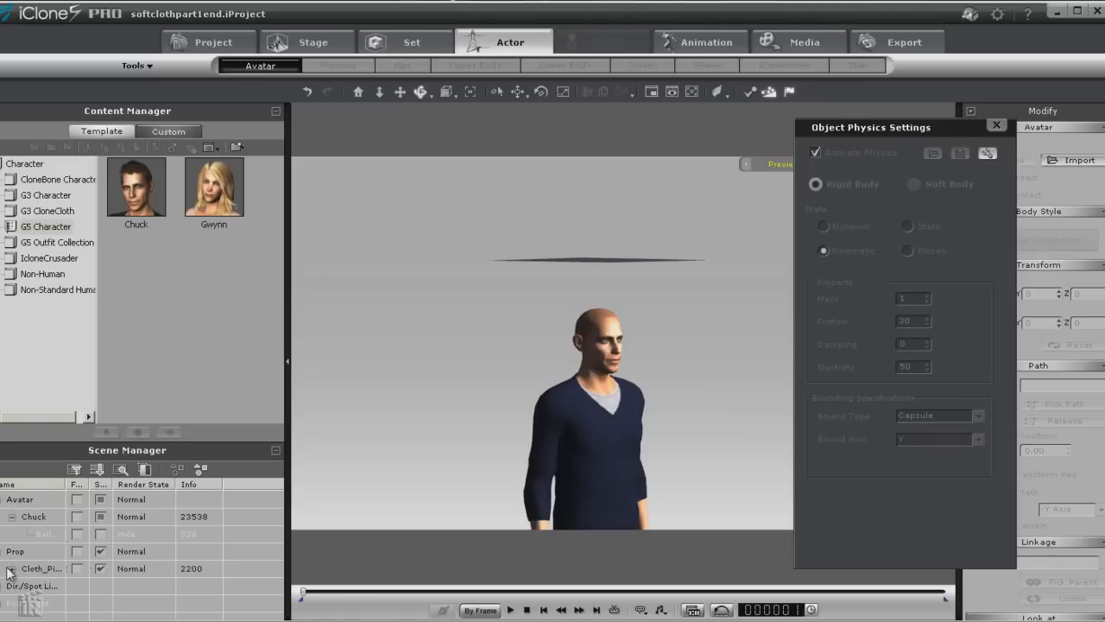
scroll(8, 570, down, 2)
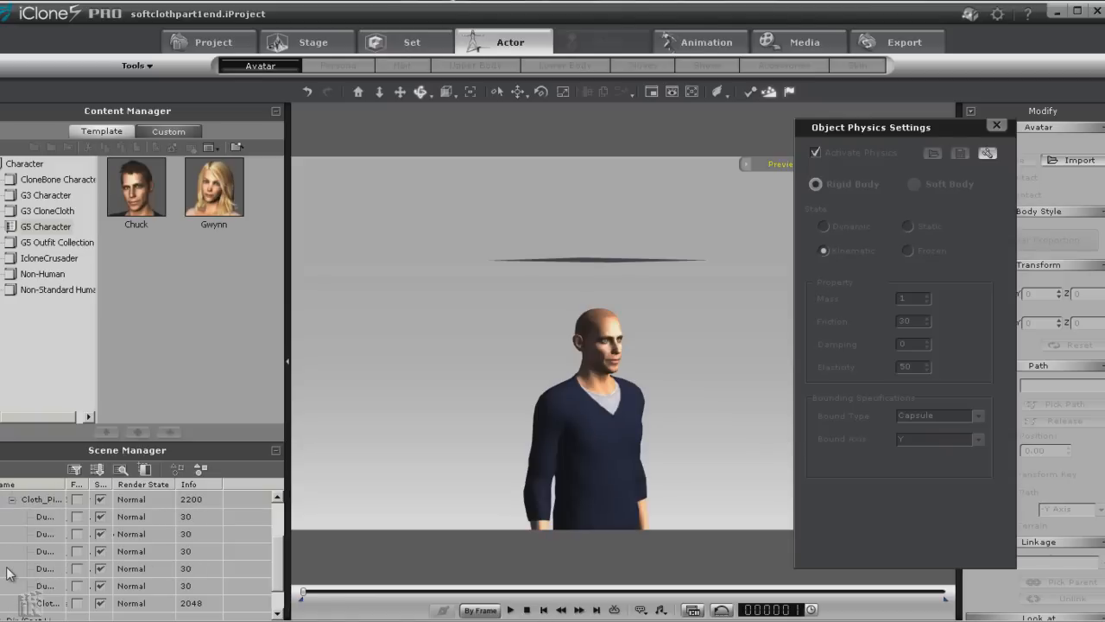
click(48, 602)
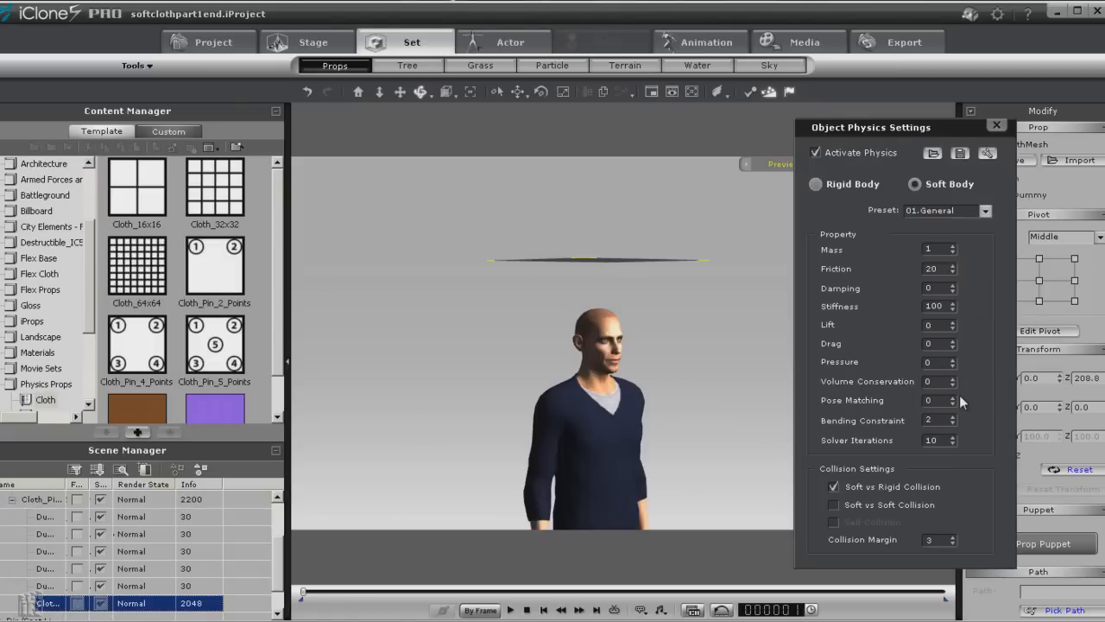
click(834, 504)
click(834, 521)
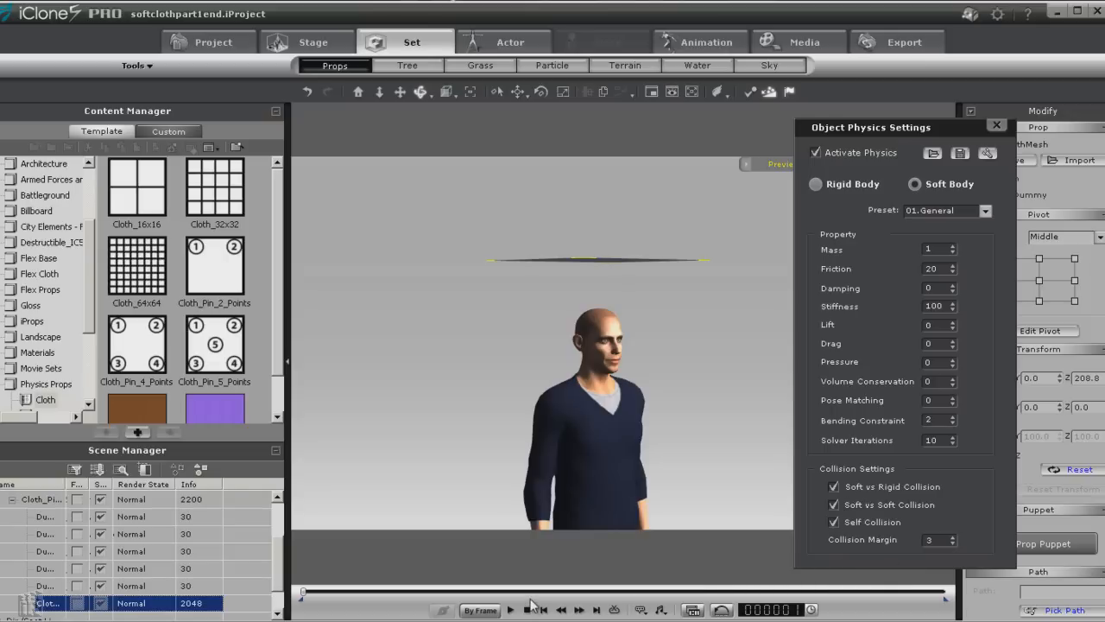
Set the cloth's collision margin to 4, playing the simulation before and after the change to compare the drape.
click(511, 609)
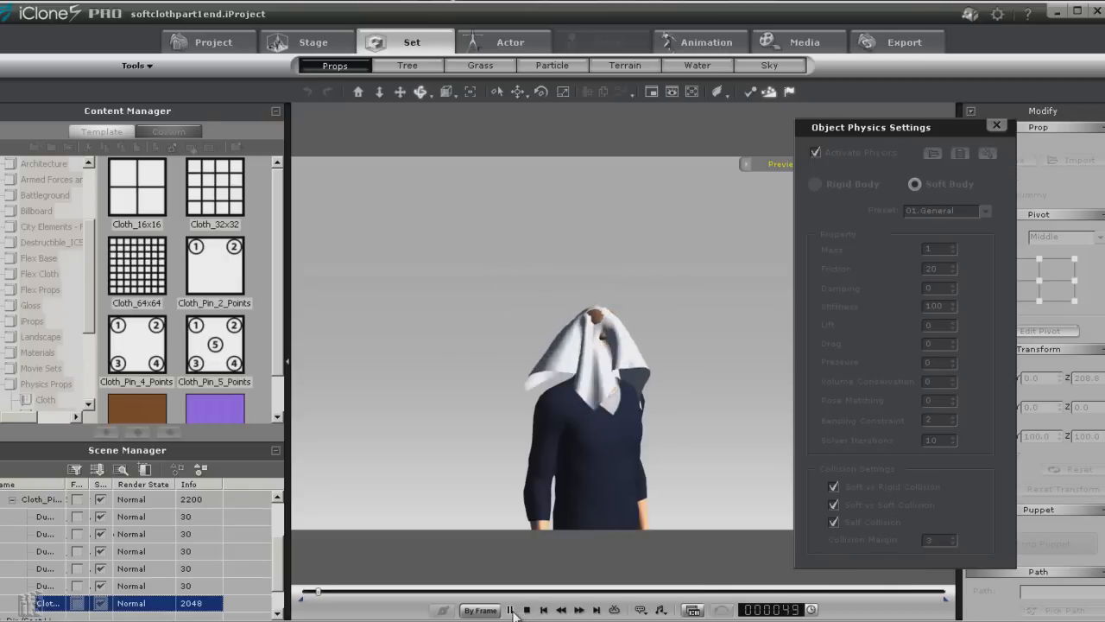
click(527, 610)
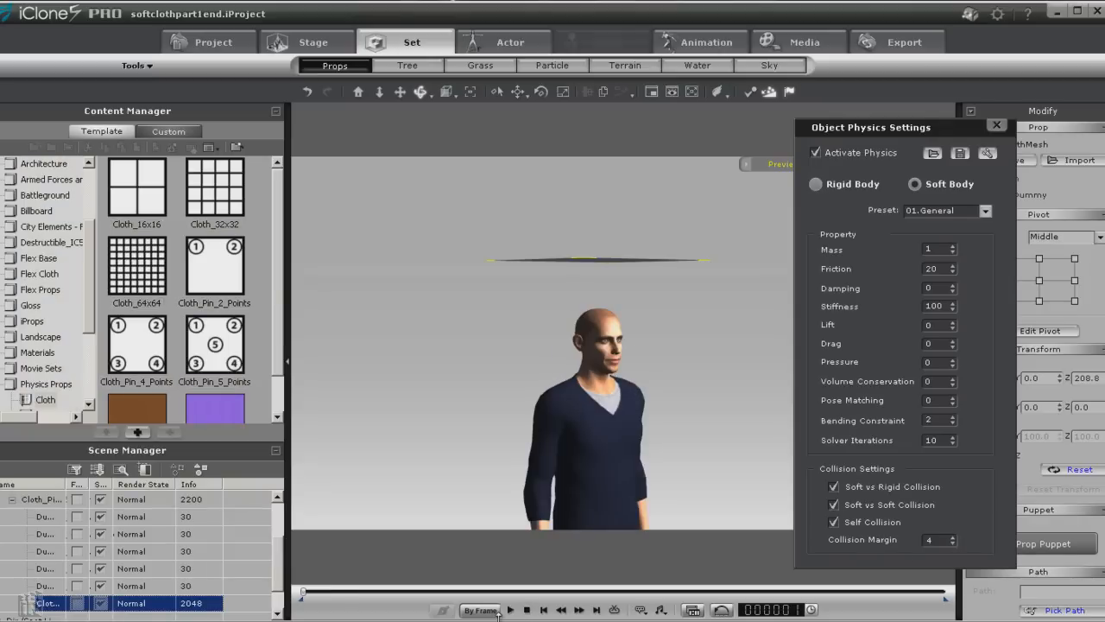
click(513, 610)
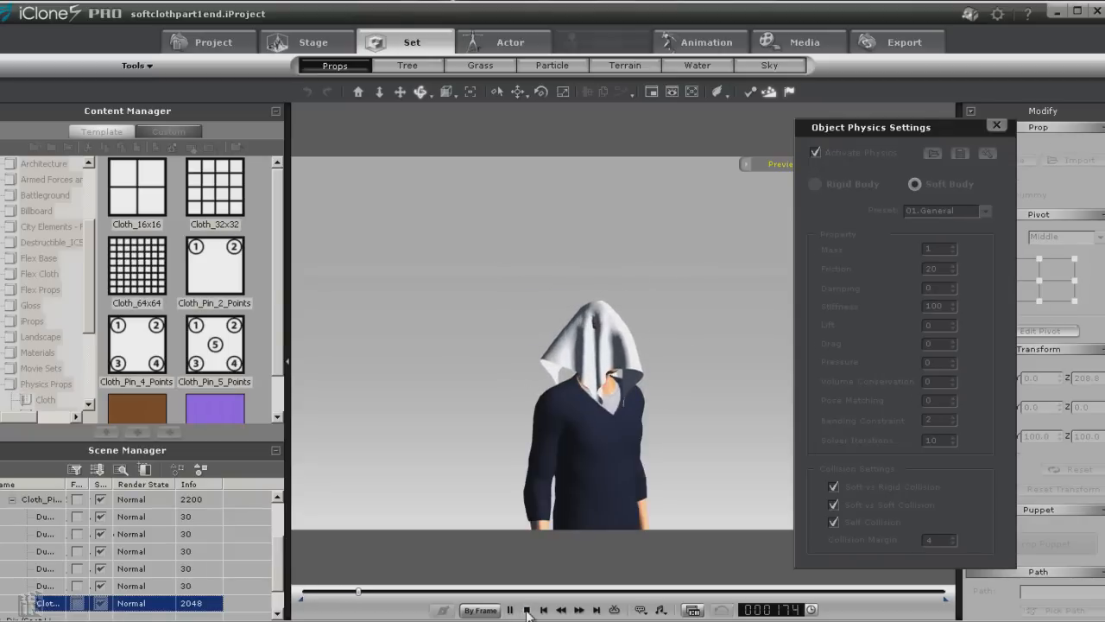
click(527, 610)
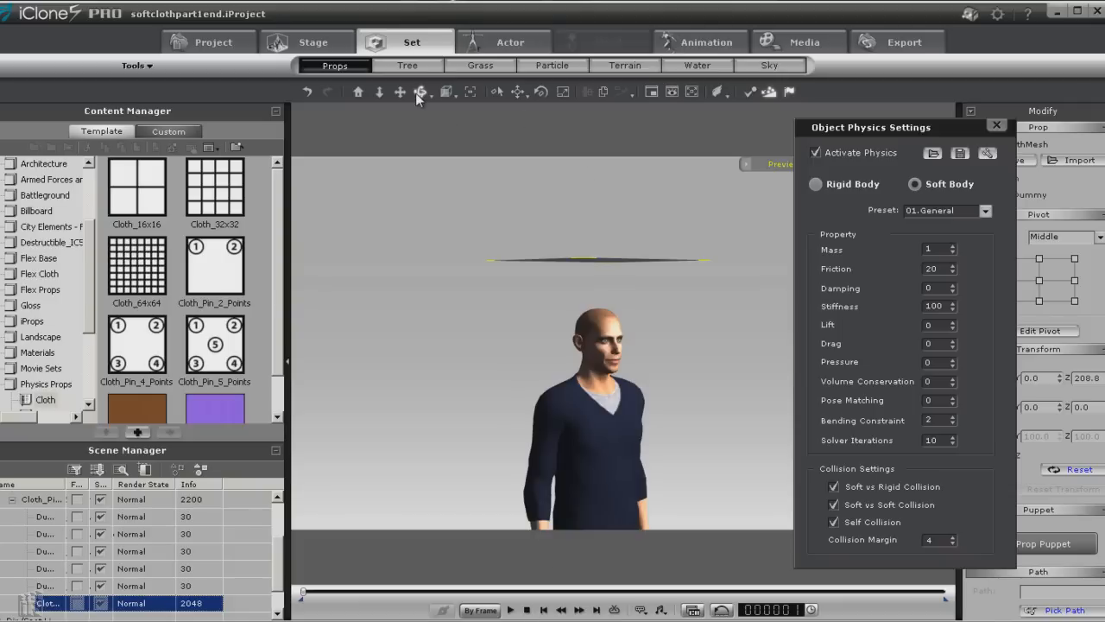
Replay the simulation from the front and examine the falling cloth from other sides of the head.
click(418, 94)
drag(605, 344, 410, 343)
drag(553, 345, 559, 365)
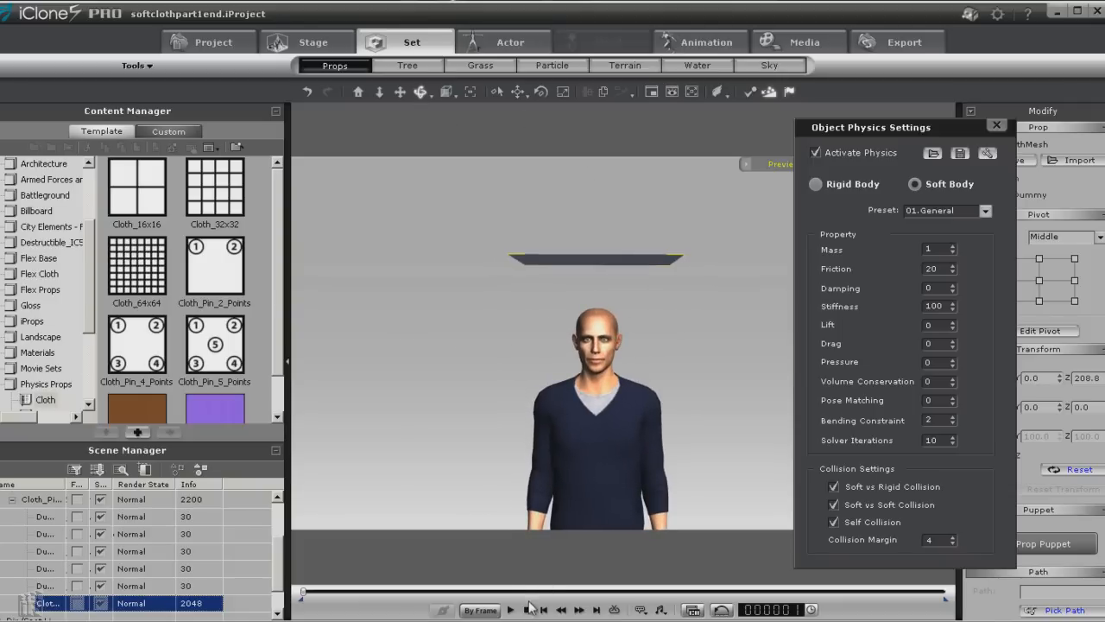
click(510, 609)
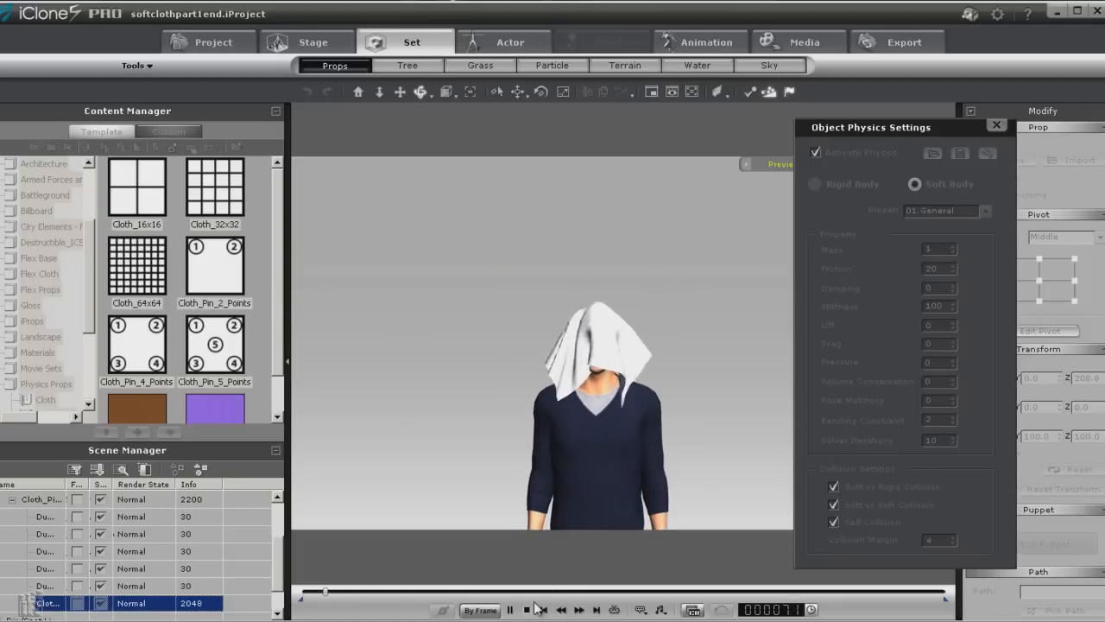
drag(620, 403, 688, 420)
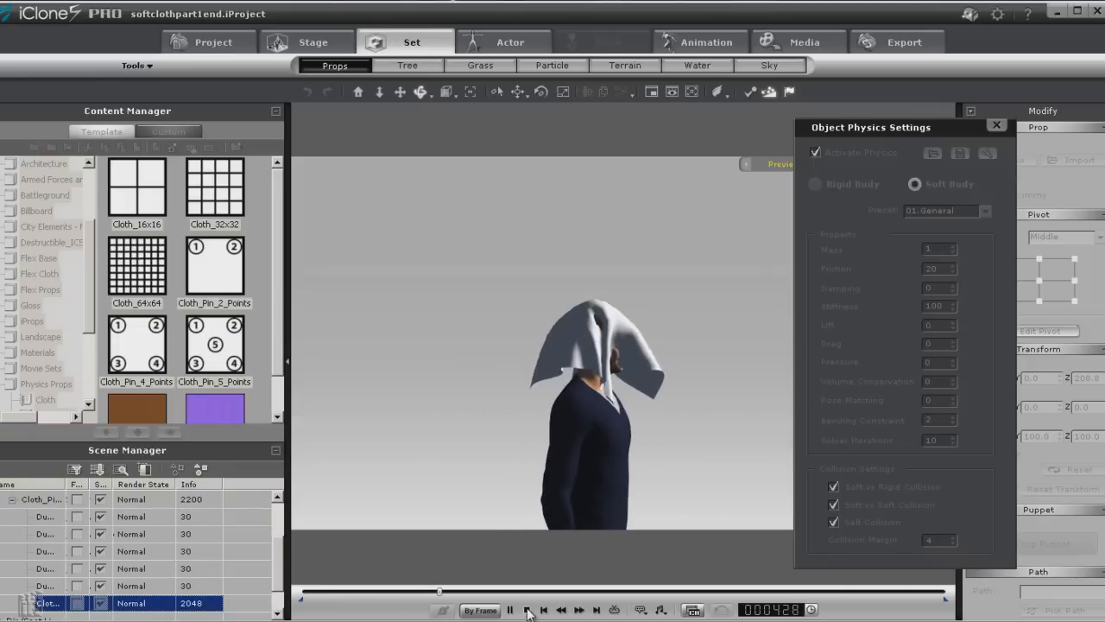
click(526, 610)
drag(398, 411, 543, 416)
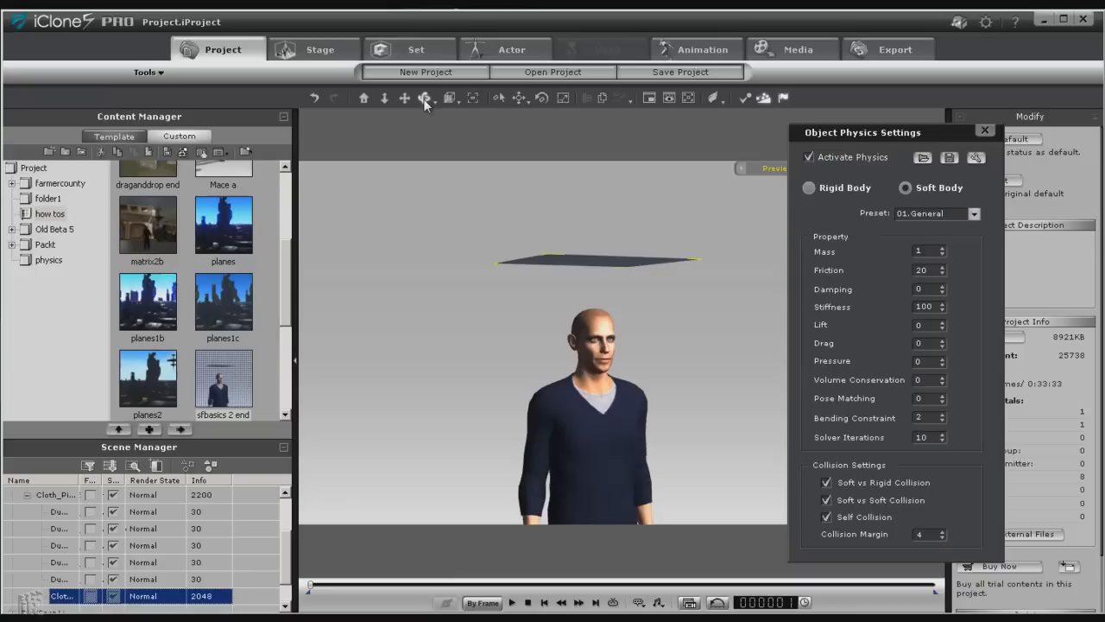
Move the cloth slightly toward the back of the avatar's head and play the simulation to check the drape.
drag(453, 329, 625, 365)
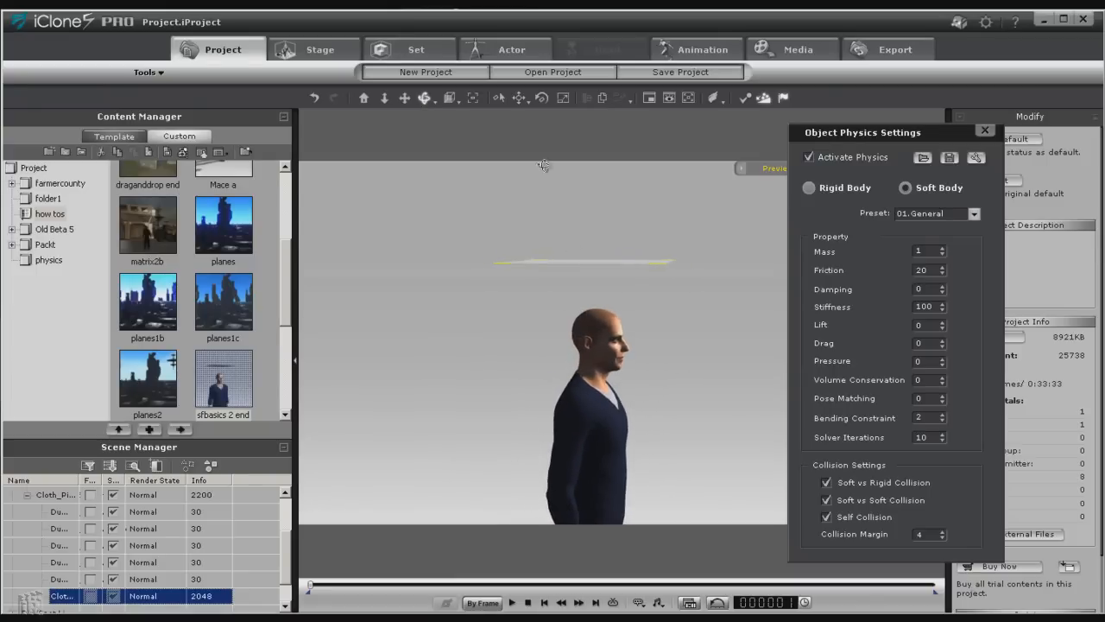
click(520, 98)
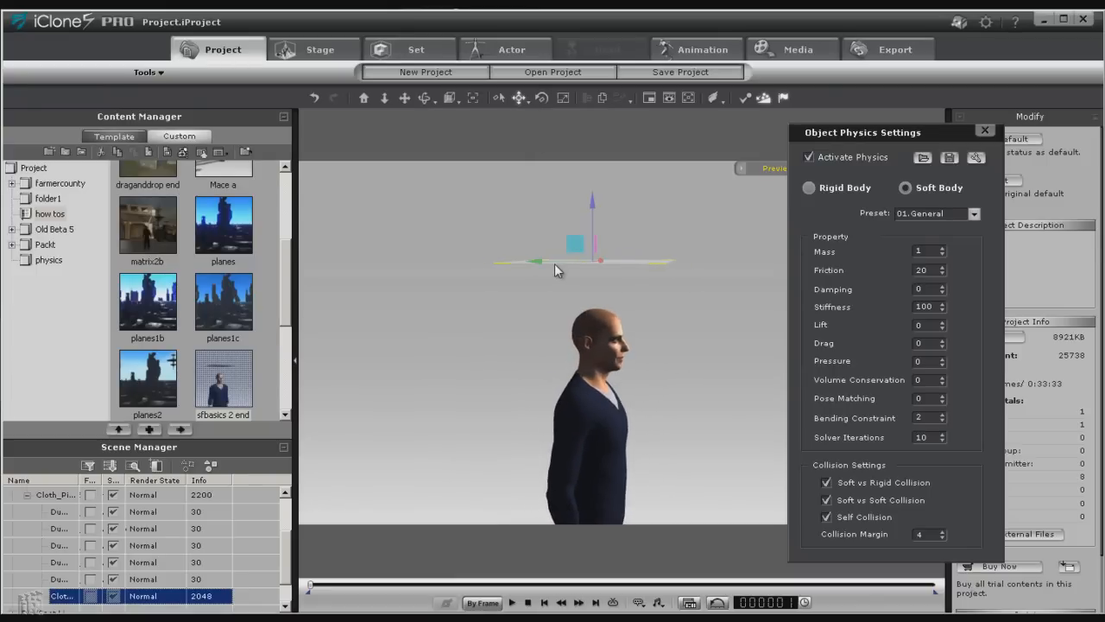
drag(550, 260, 541, 261)
click(511, 603)
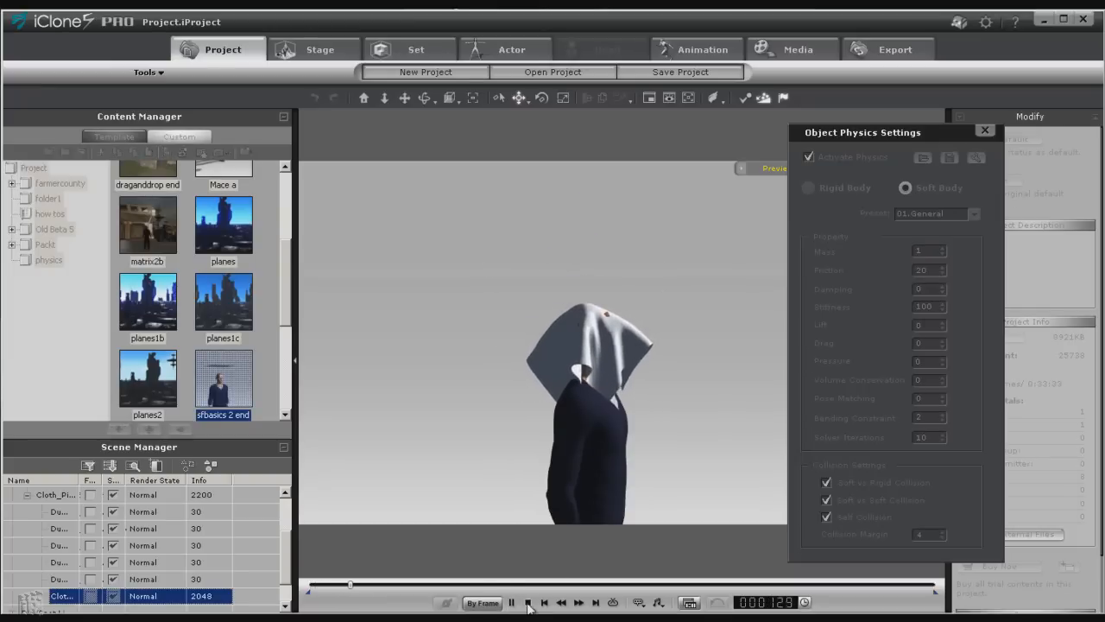
click(525, 604)
Nudge the cloth a little farther back, replay the simulation and return to the first frame.
drag(526, 262, 521, 263)
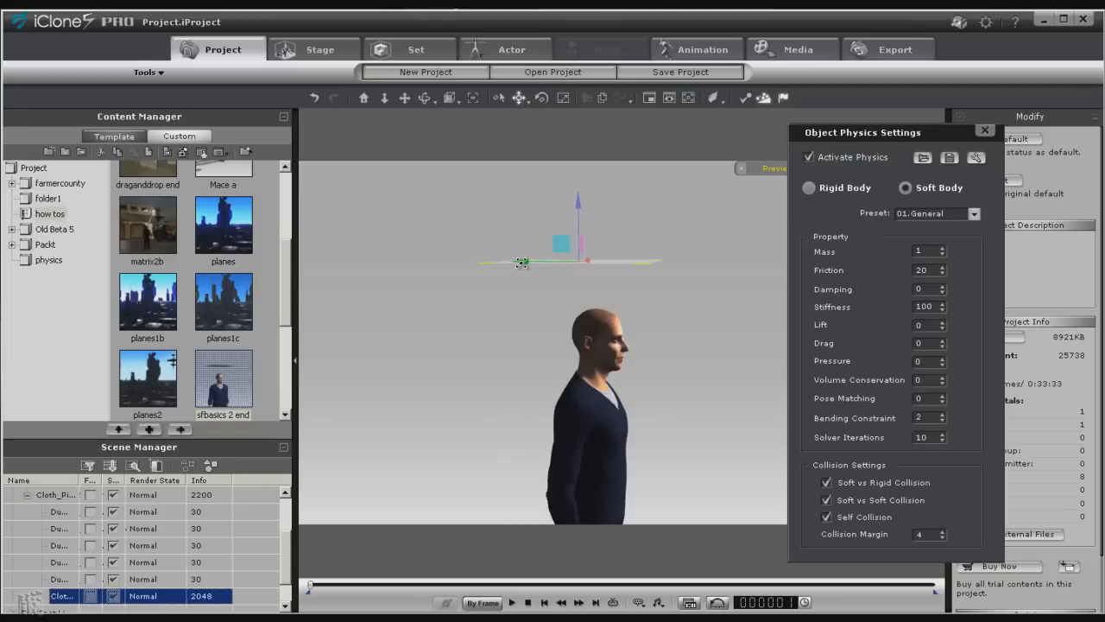
click(515, 602)
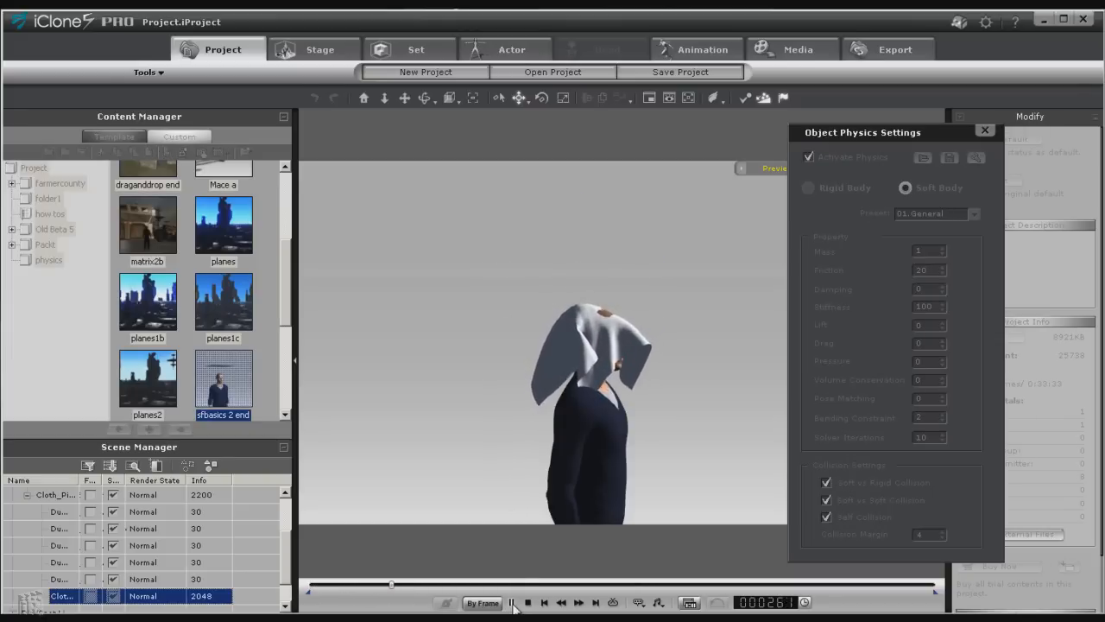
click(513, 604)
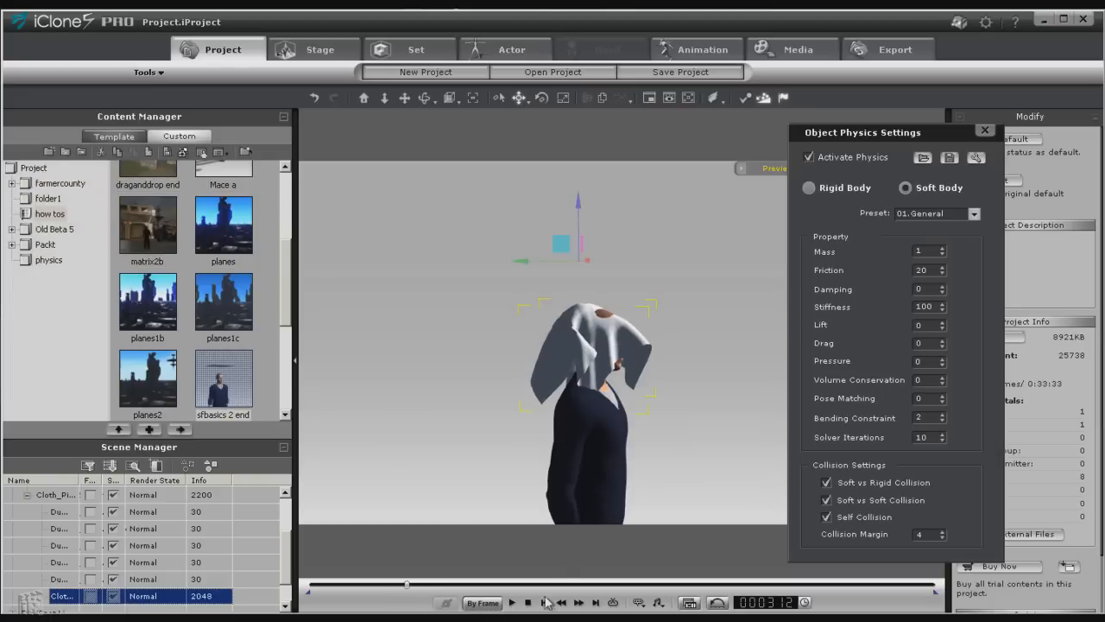
click(545, 602)
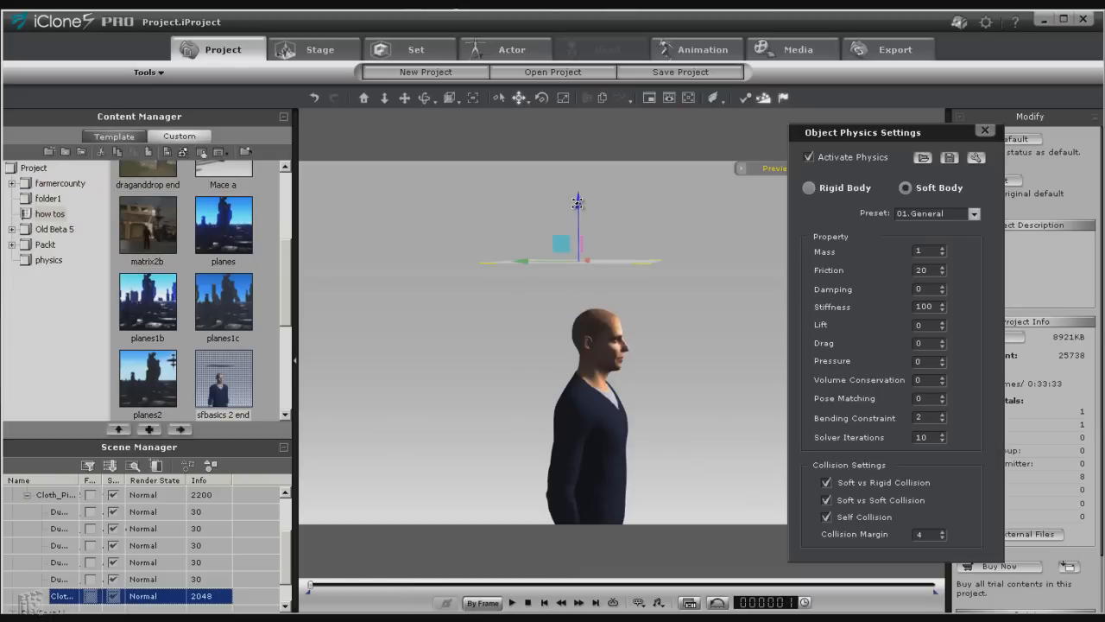
Raise the cloth slightly and replay the simulation from the side and the front to check how it covers the head.
drag(578, 202, 574, 201)
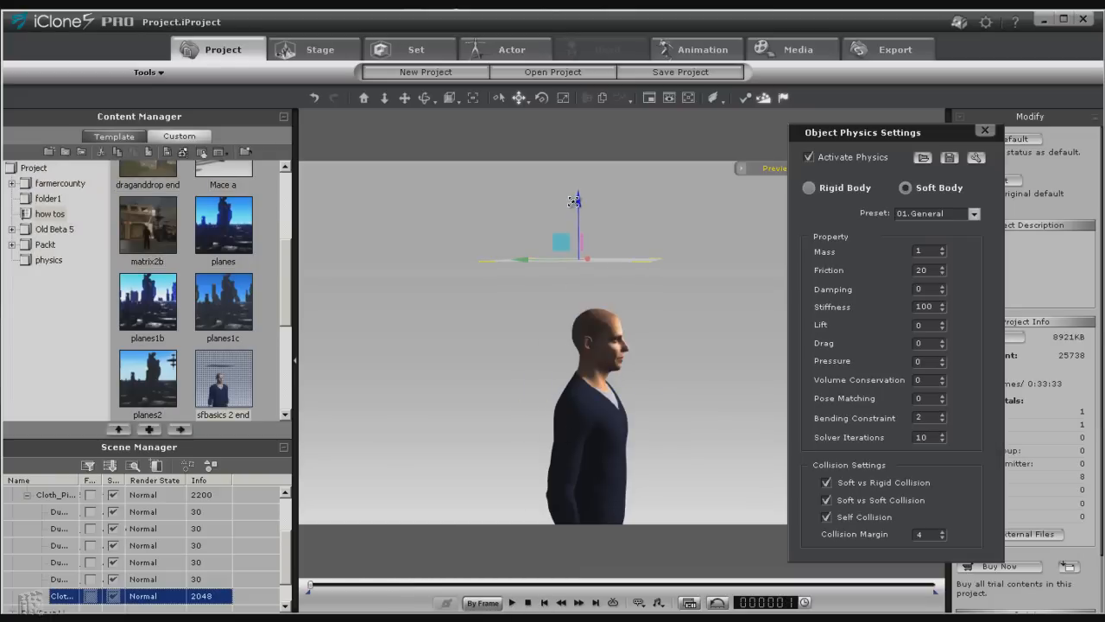
click(512, 603)
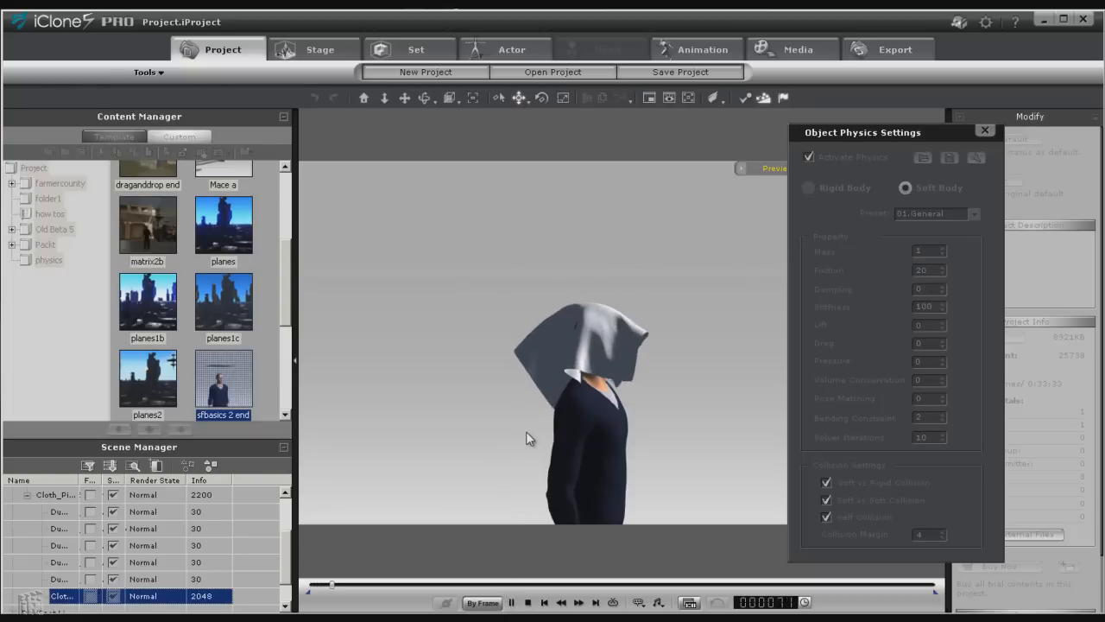
click(528, 601)
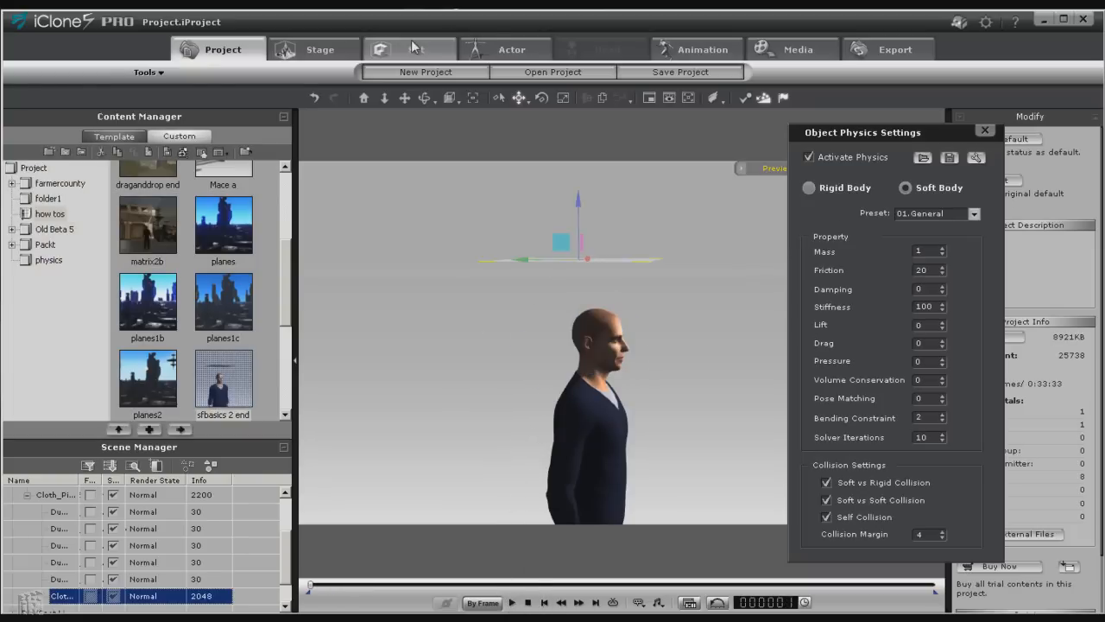
click(423, 98)
drag(619, 310, 574, 380)
click(512, 602)
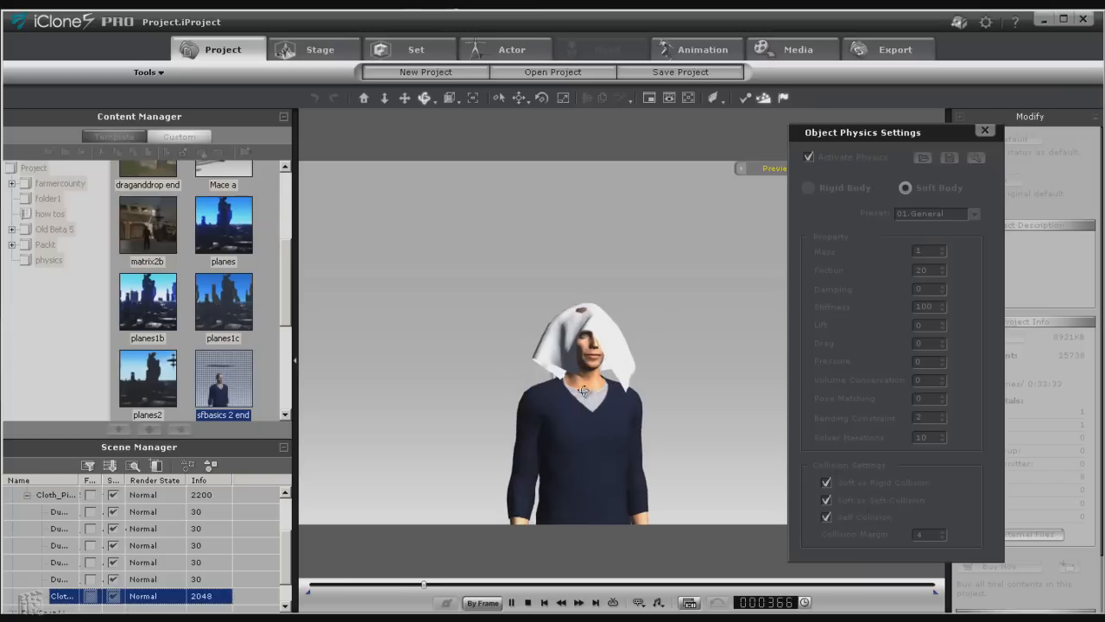
click(527, 602)
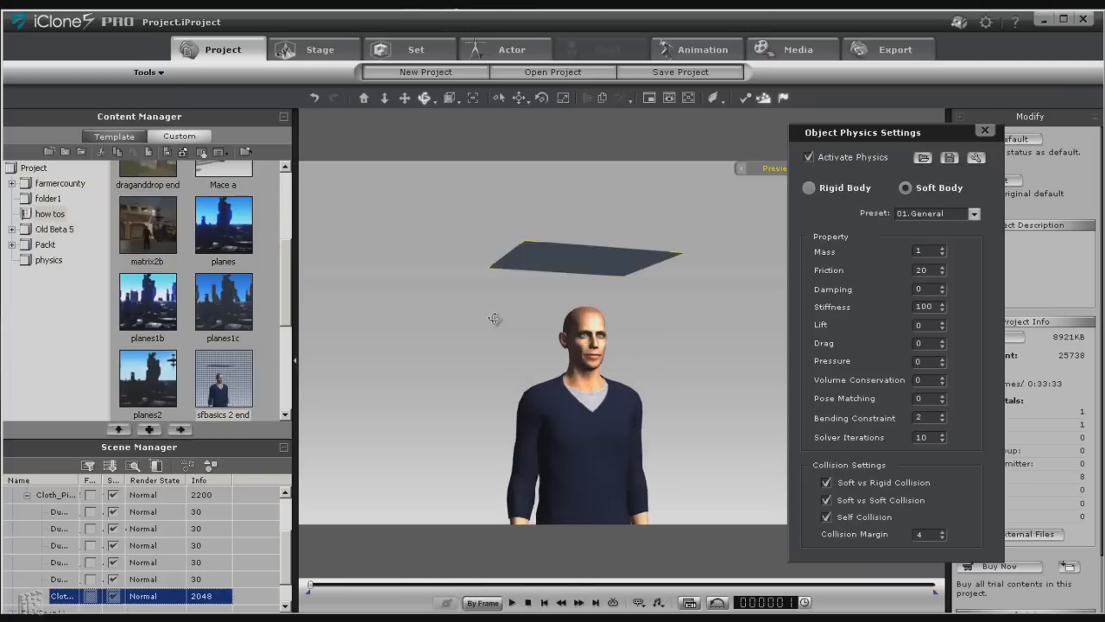
Widen the cloth mesh from side to side with the Scale tool and play the simulation to check the larger drape.
right_drag(493, 316, 632, 395)
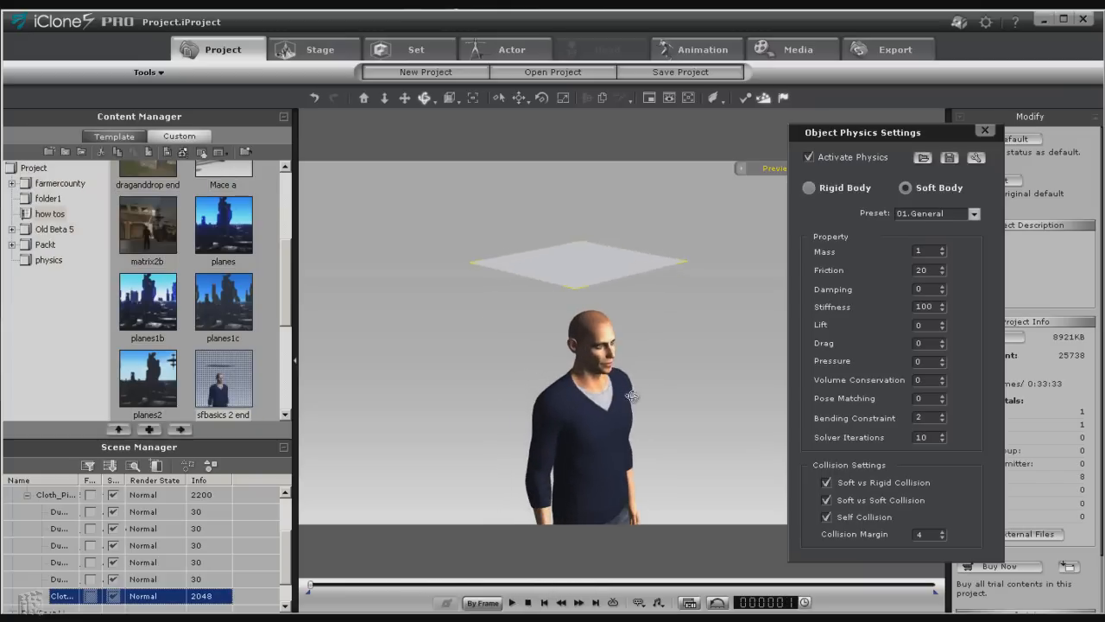
click(563, 97)
drag(614, 259, 706, 221)
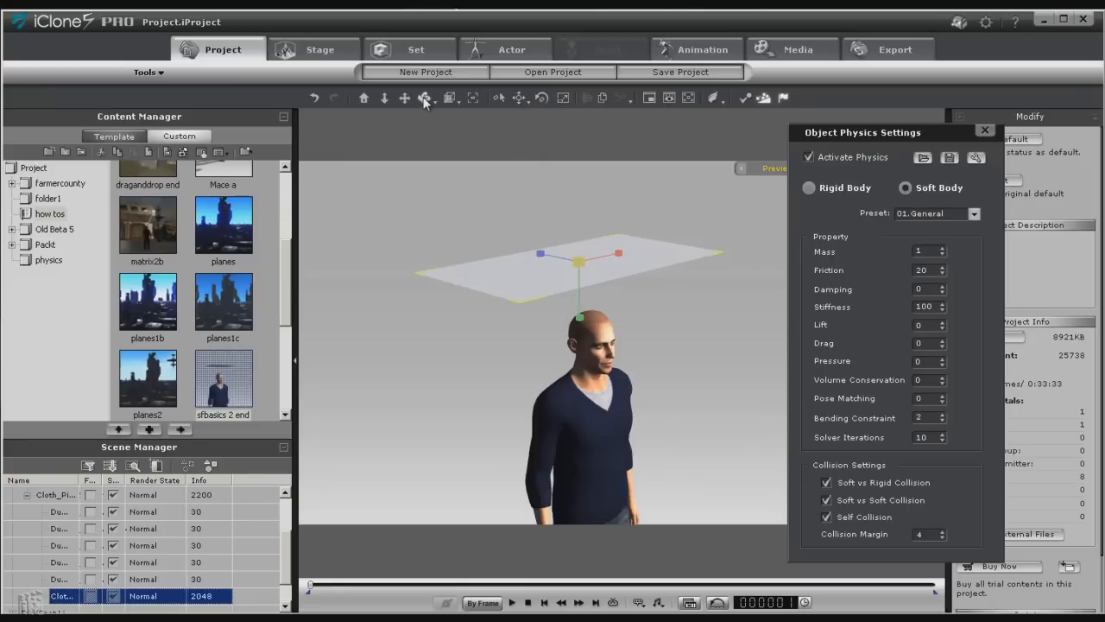
click(424, 99)
drag(435, 388, 461, 318)
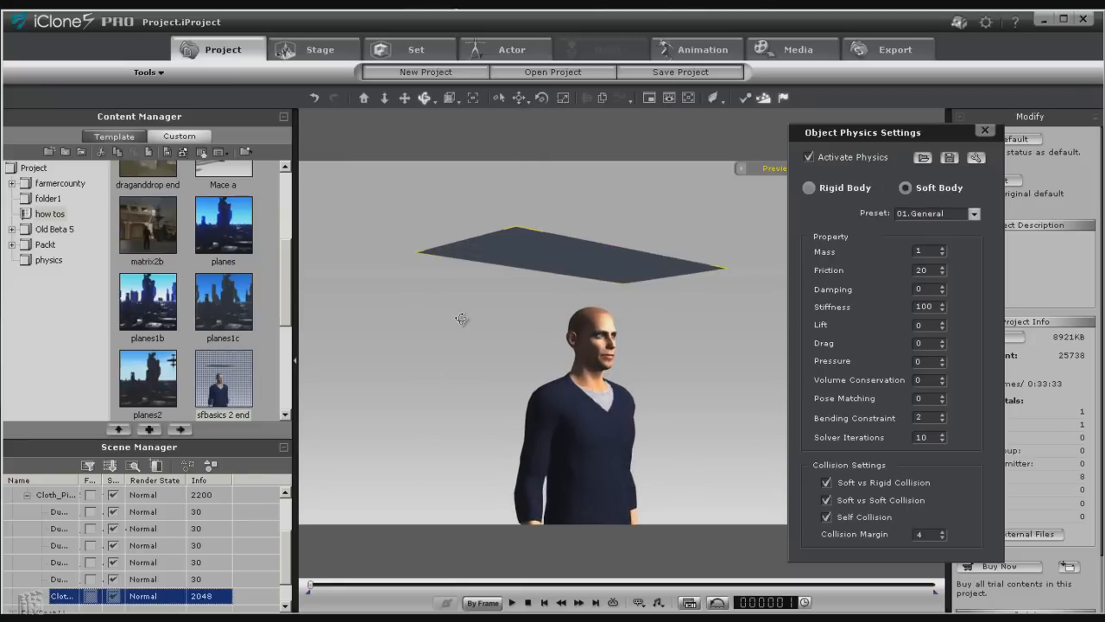
click(512, 603)
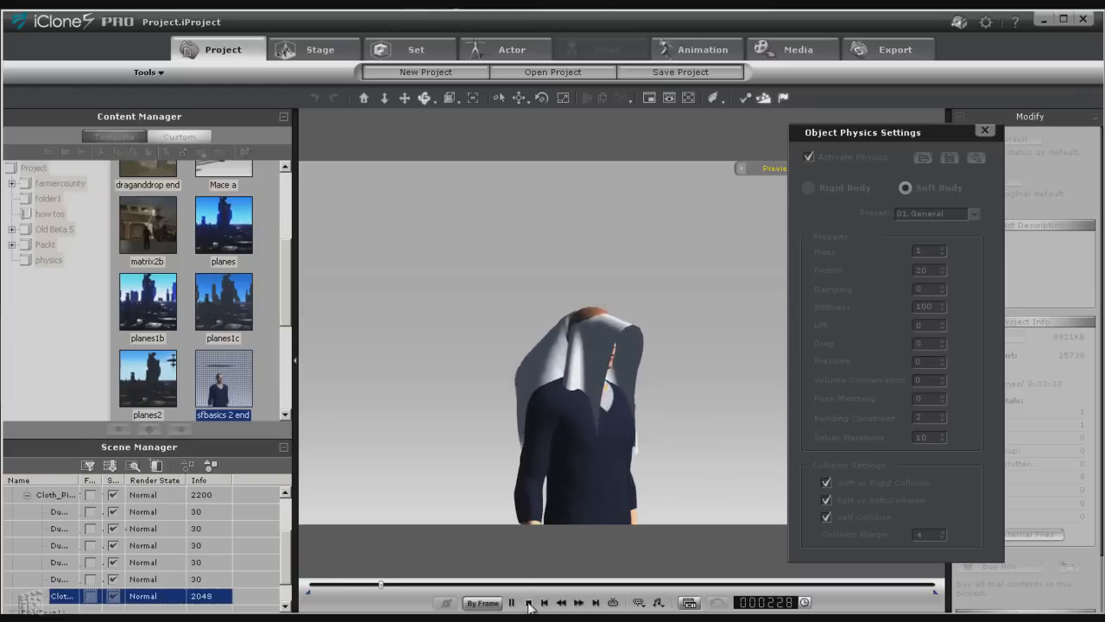
click(528, 603)
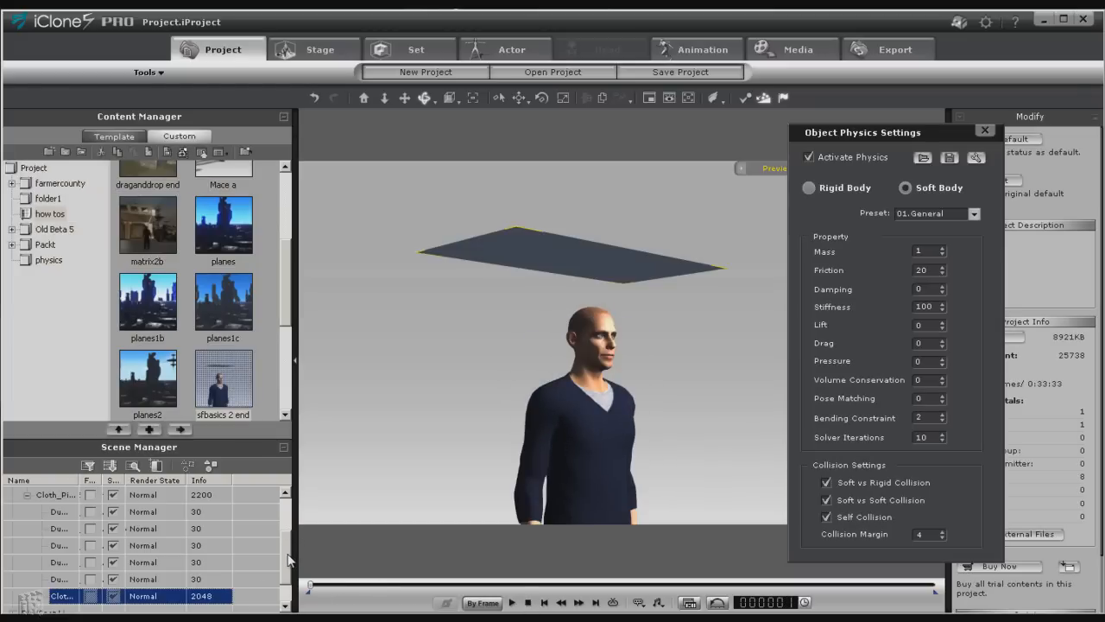
Move the hidden ball accessory slightly up on the avatar's head and replay the simulation.
drag(288, 559, 285, 508)
click(49, 528)
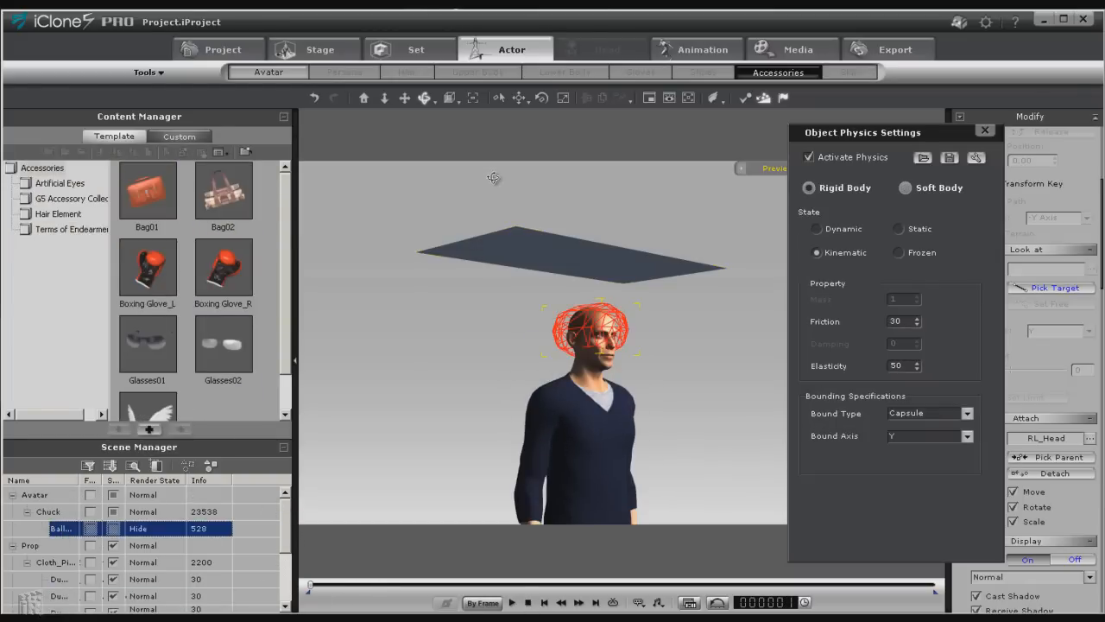
click(520, 97)
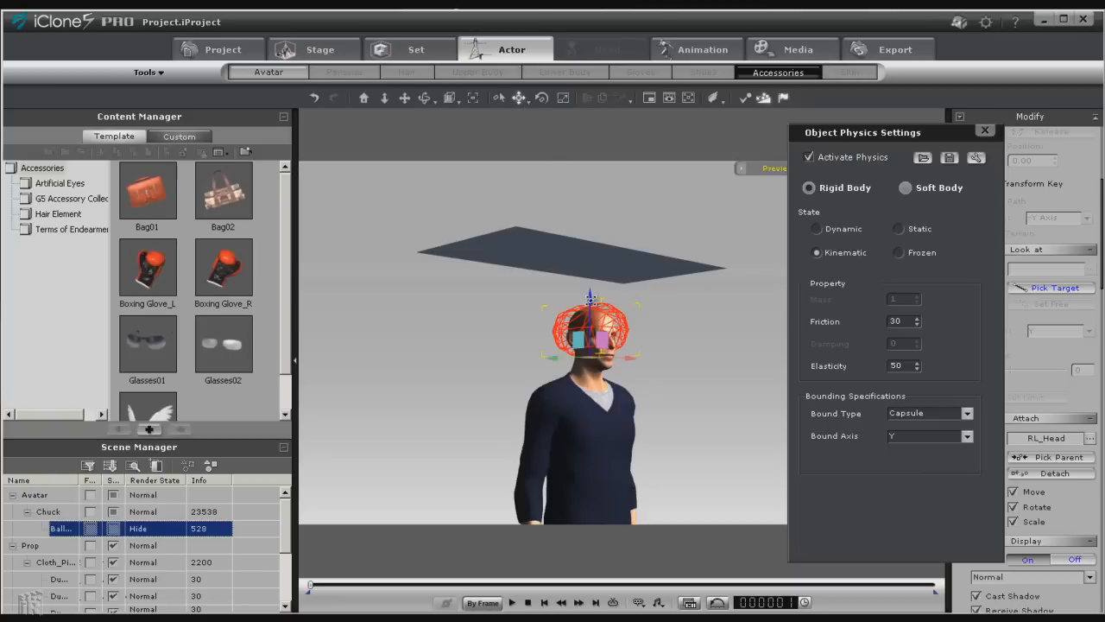
drag(590, 298, 590, 286)
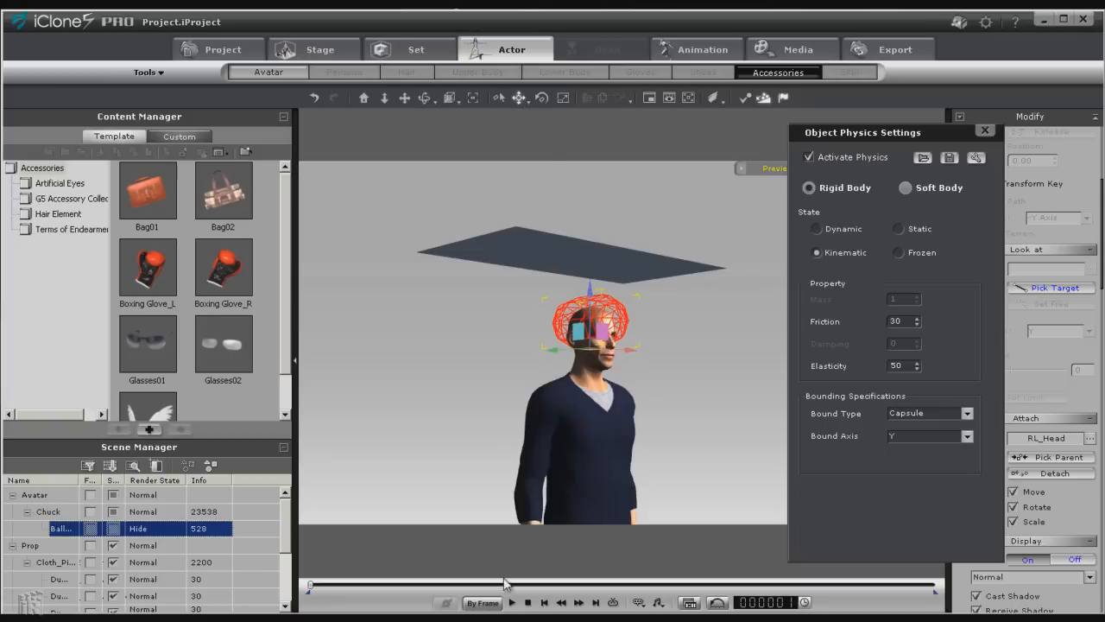
click(512, 603)
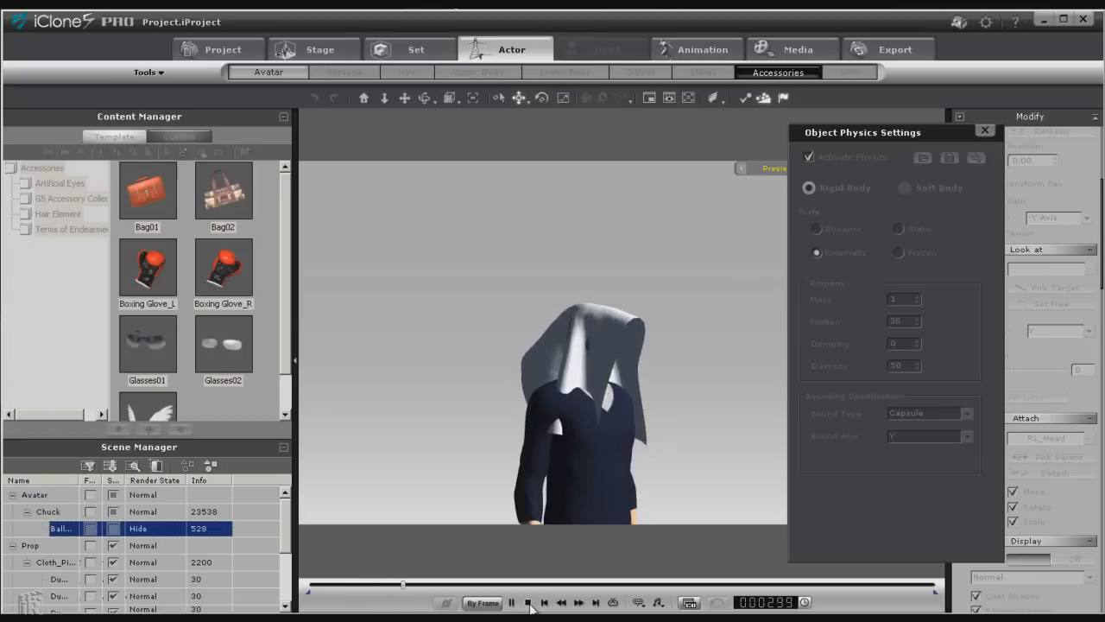
click(527, 603)
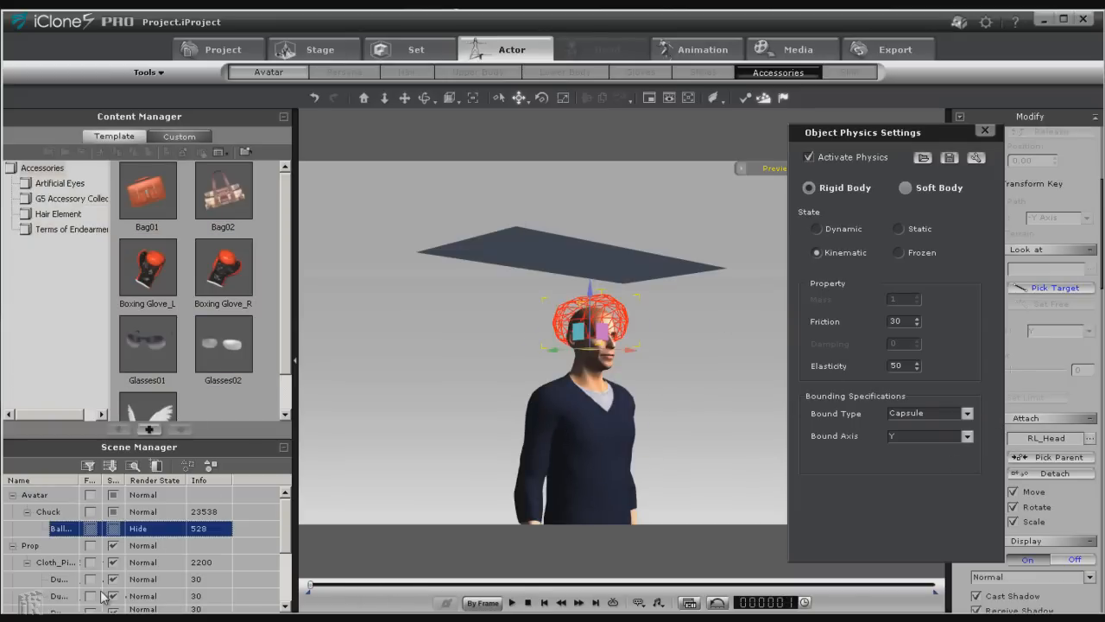
Set the cloth mesh's collision margin to 5 and replay the simulation to check the drape over the head.
drag(290, 535, 289, 570)
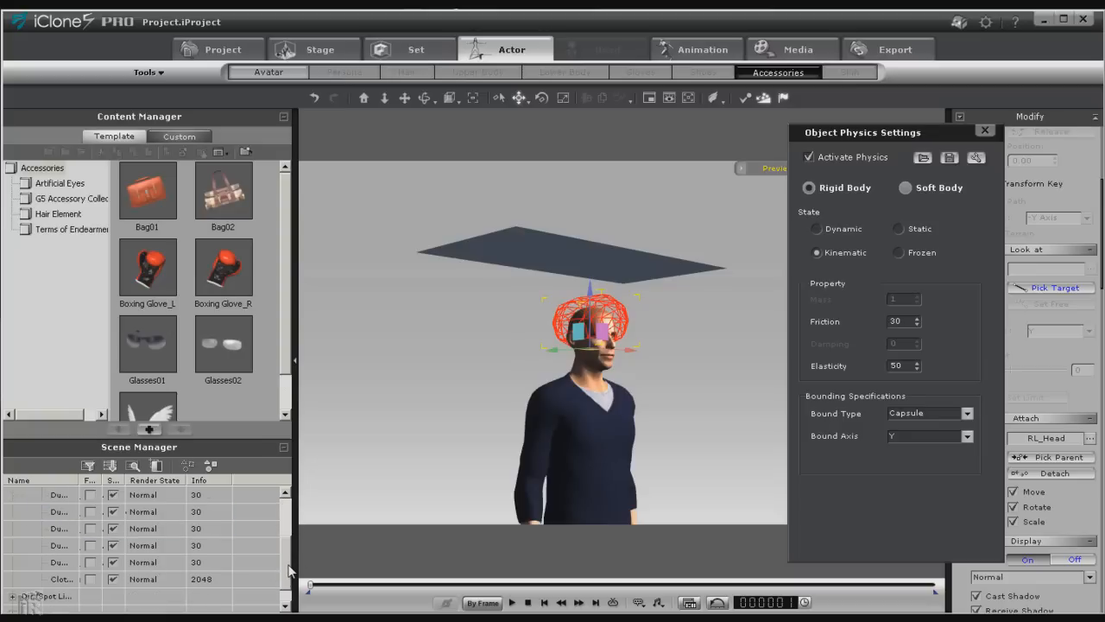
click(62, 578)
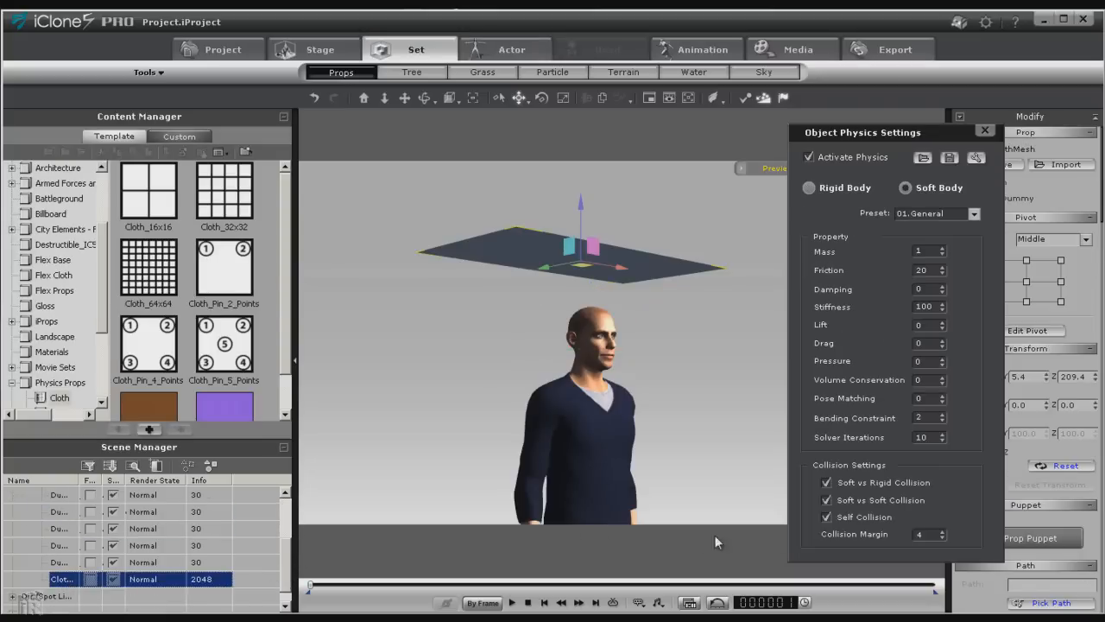
click(942, 533)
click(512, 603)
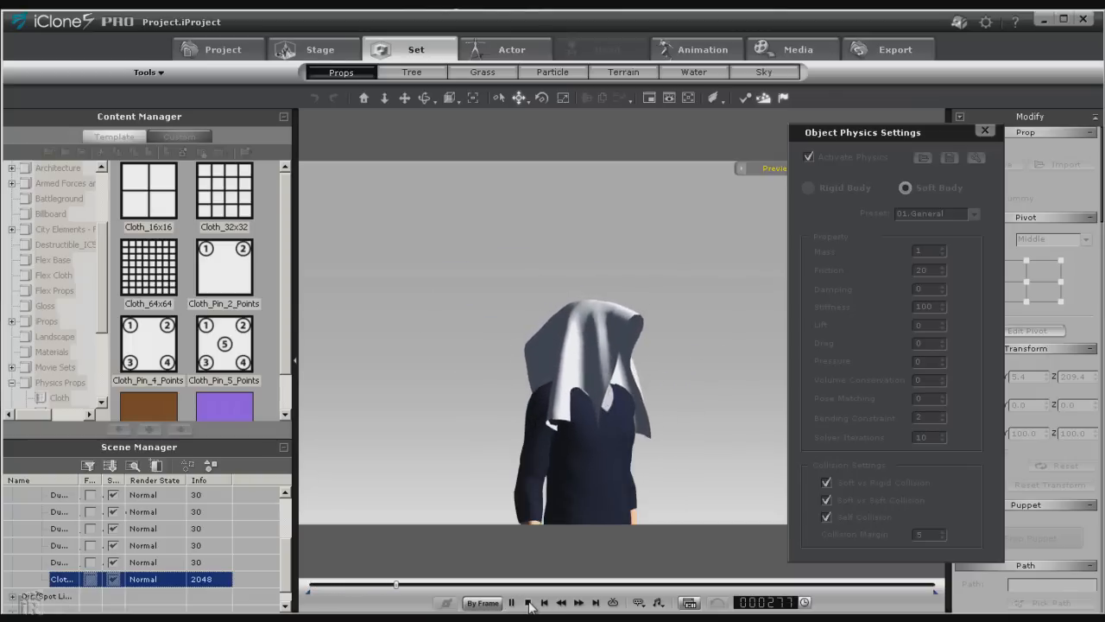
click(528, 602)
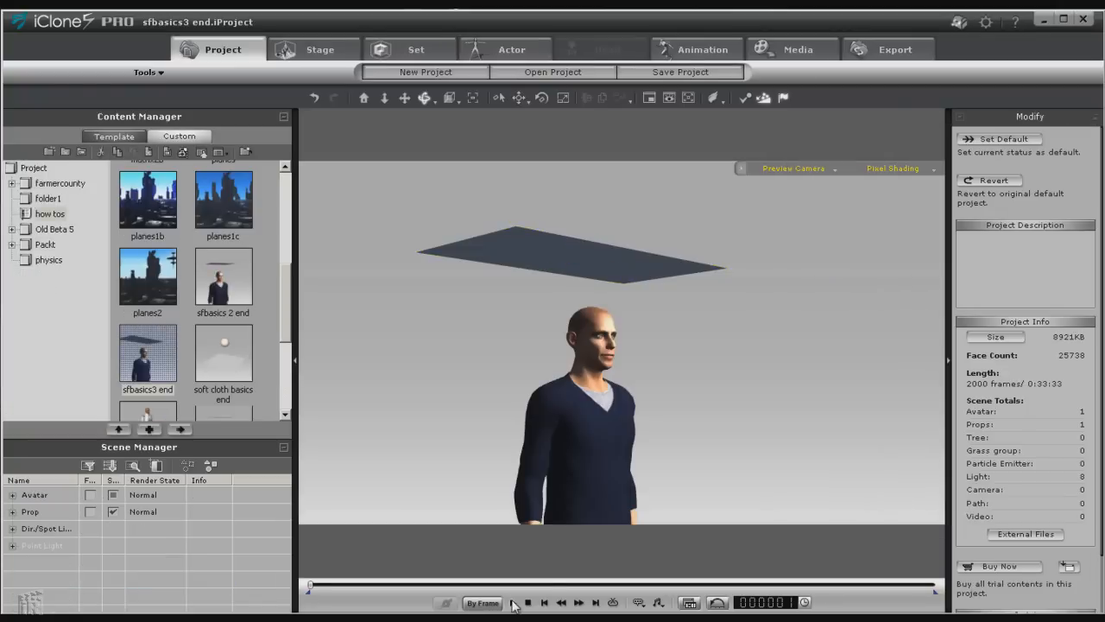
click(513, 602)
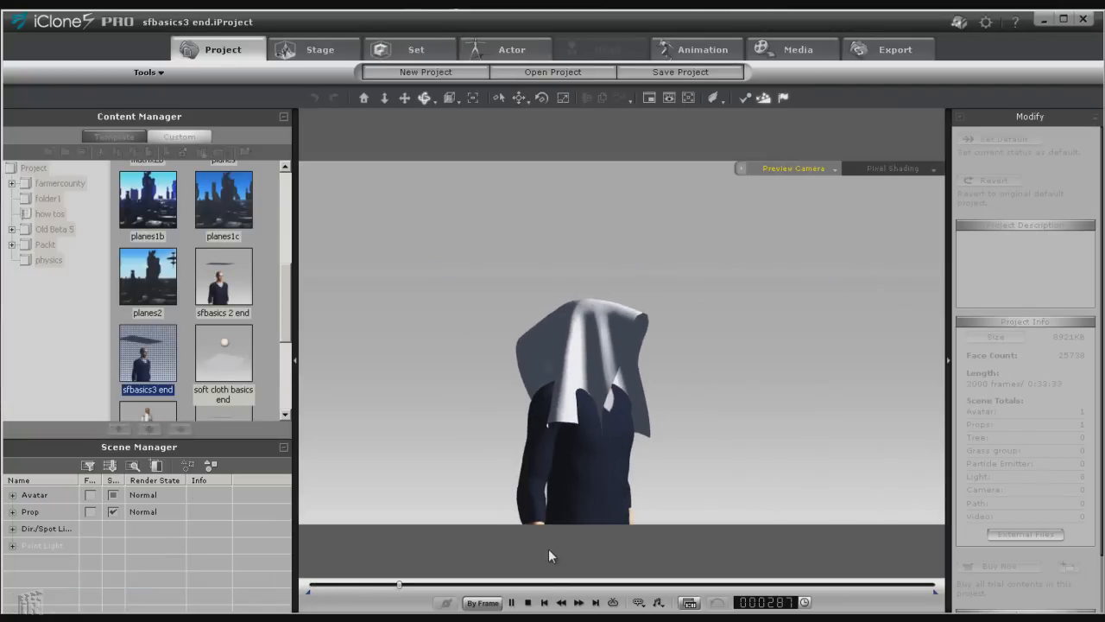
click(528, 602)
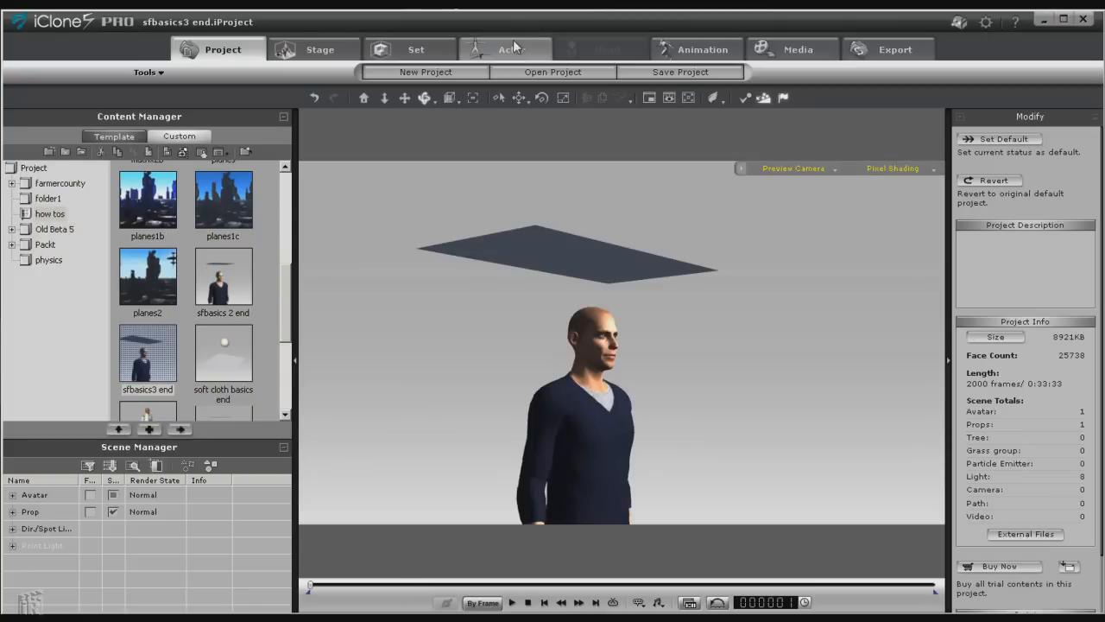
Add the Box_002 block prop to the scene and raise it to a Z position of 128.0 around the avatar's torso.
click(410, 49)
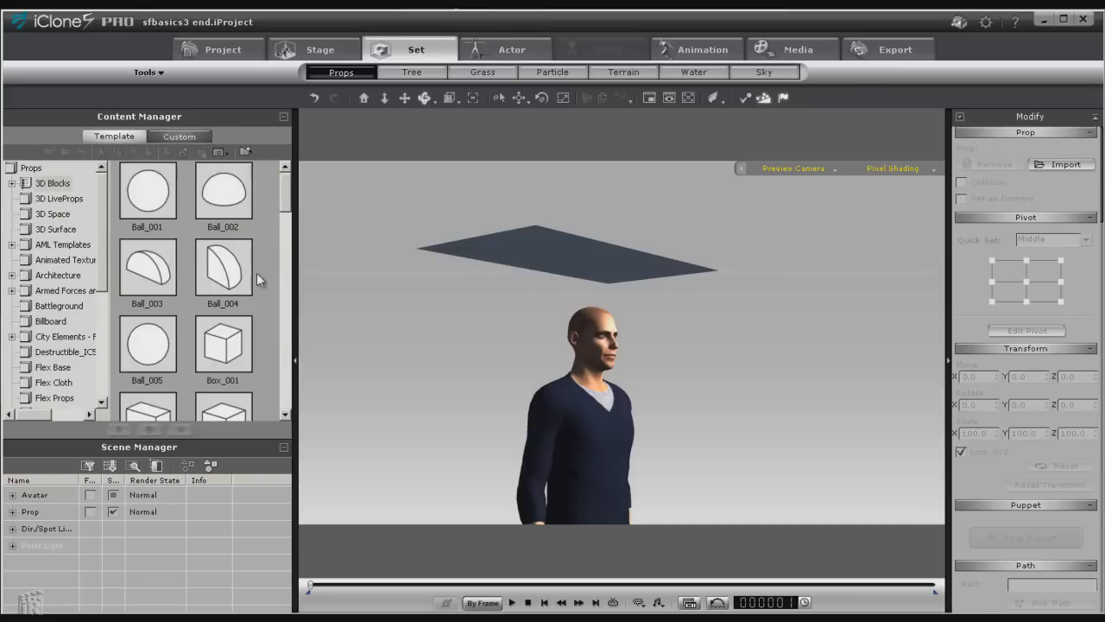
drag(286, 201, 289, 219)
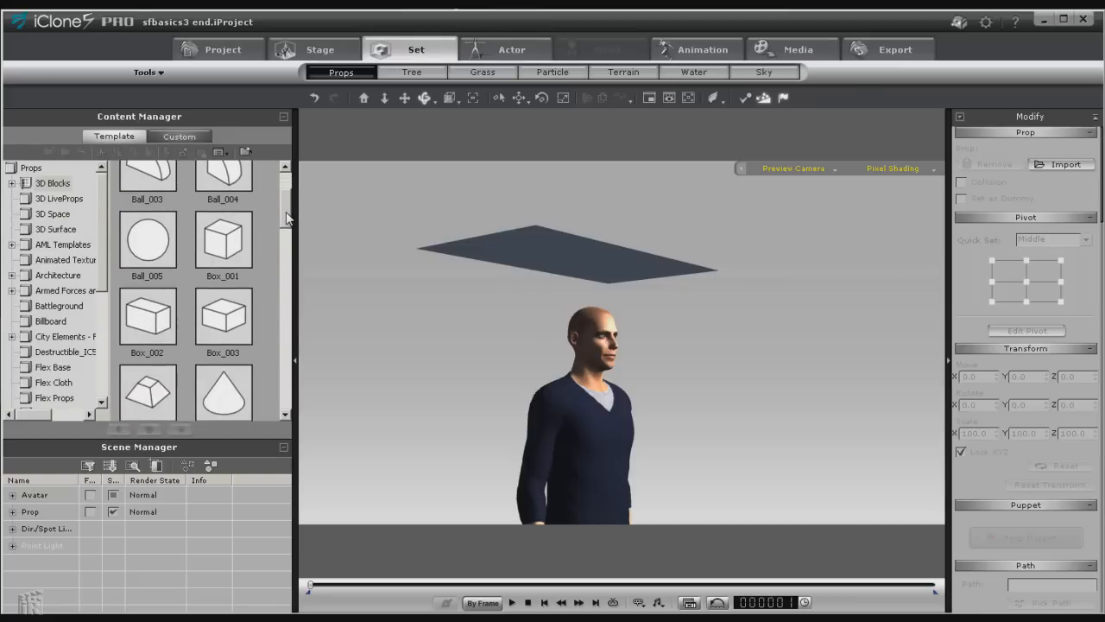
double_click(157, 327)
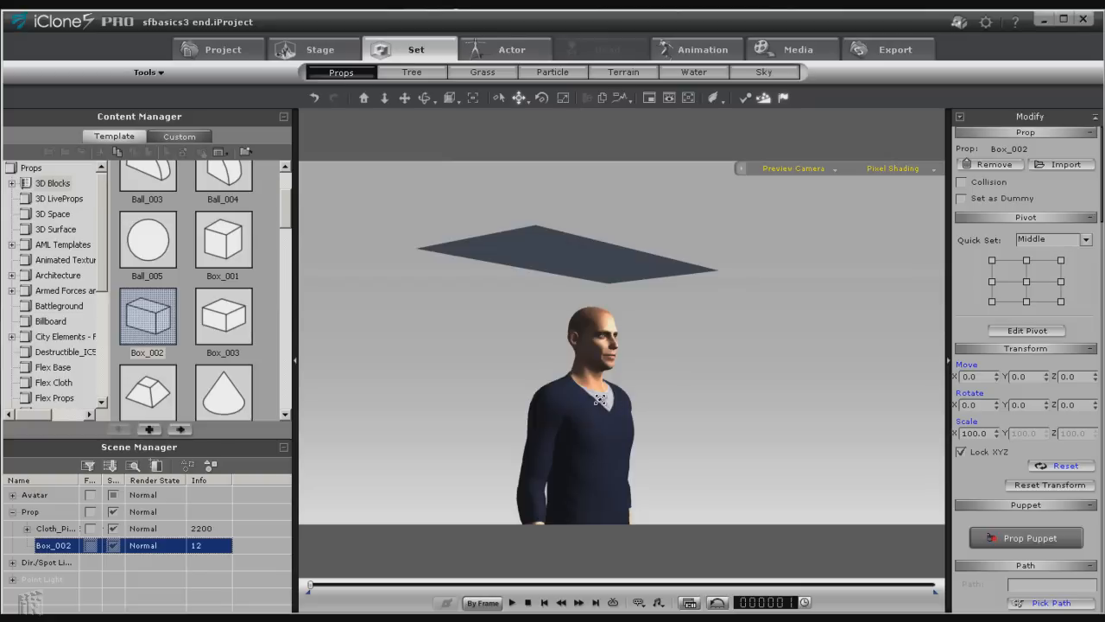
scroll(605, 406, up, 8)
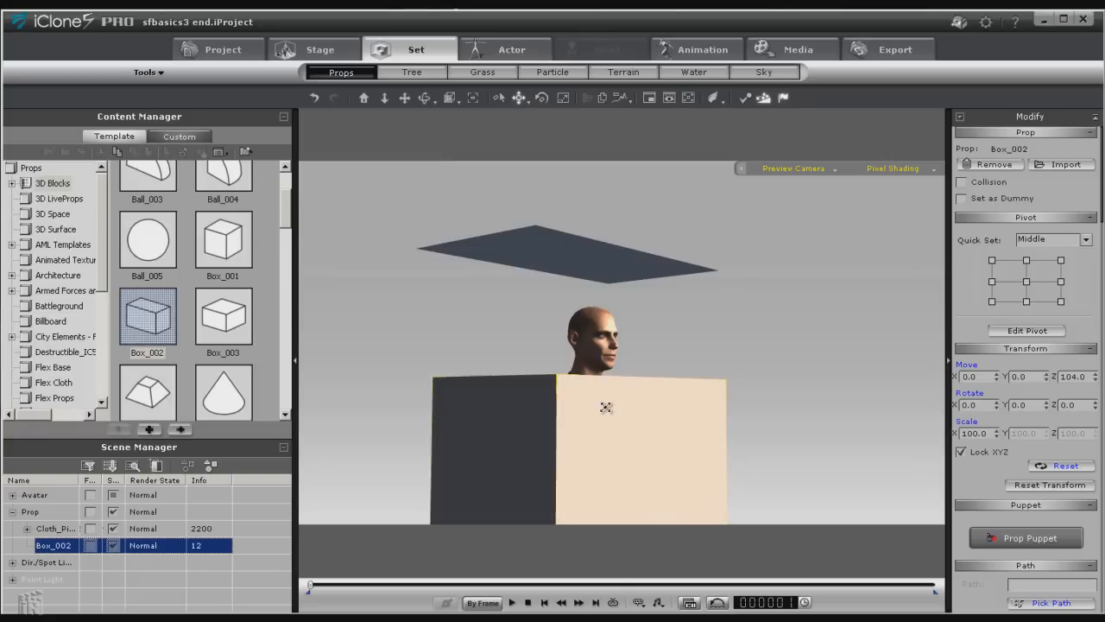
scroll(605, 407, up, 3)
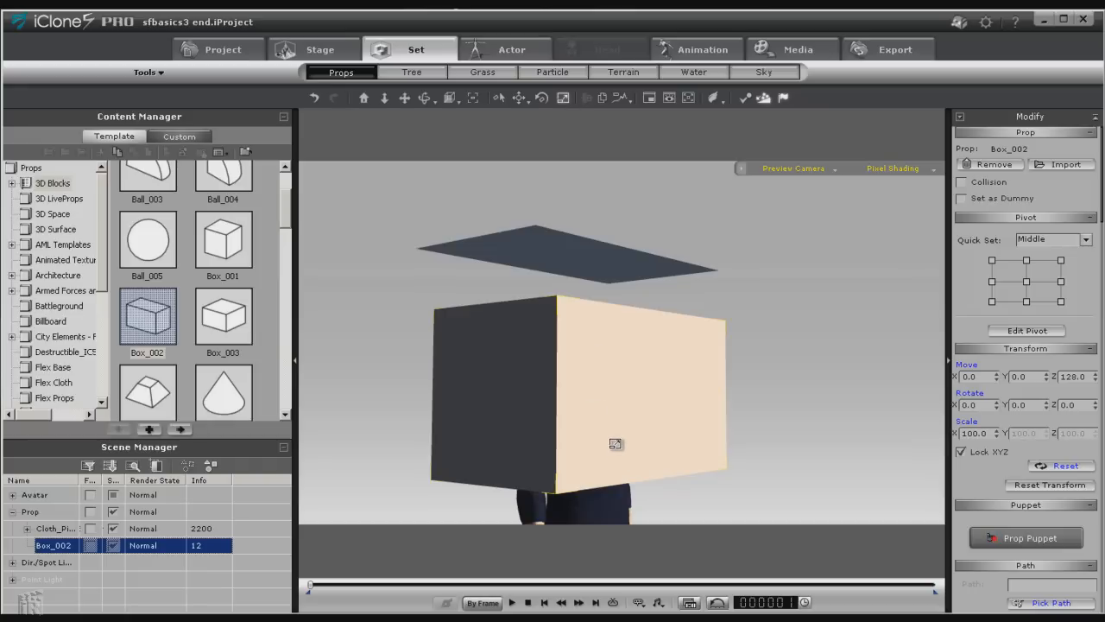
Scale Box_002 to about 23 percent in height and about 53 percent in depth to fit the avatar's torso.
click(615, 444)
drag(594, 420, 606, 590)
drag(590, 416, 594, 456)
click(423, 102)
drag(553, 389, 633, 392)
click(564, 102)
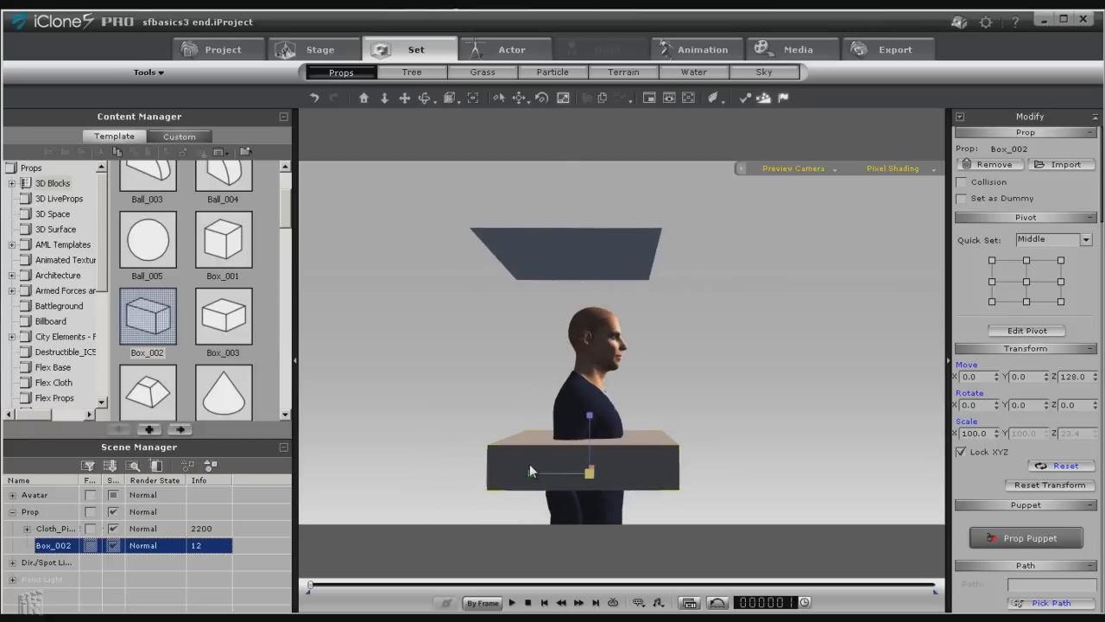
drag(531, 472, 615, 474)
Activate rigid body physics on Box_002 and set its bound type to Capsule.
click(744, 98)
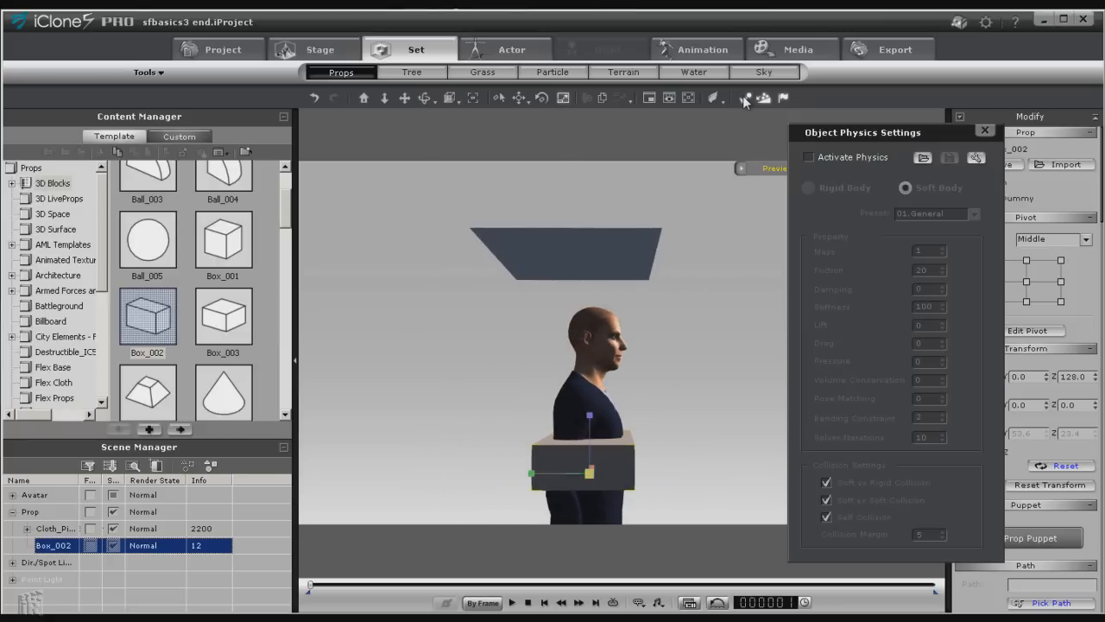
click(809, 157)
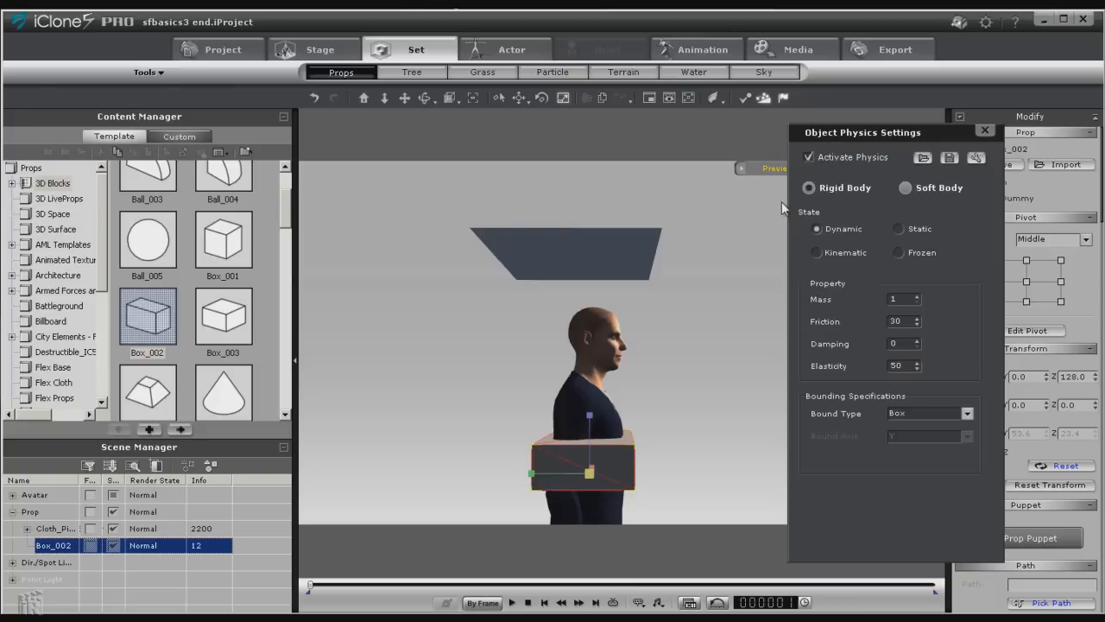
click(968, 414)
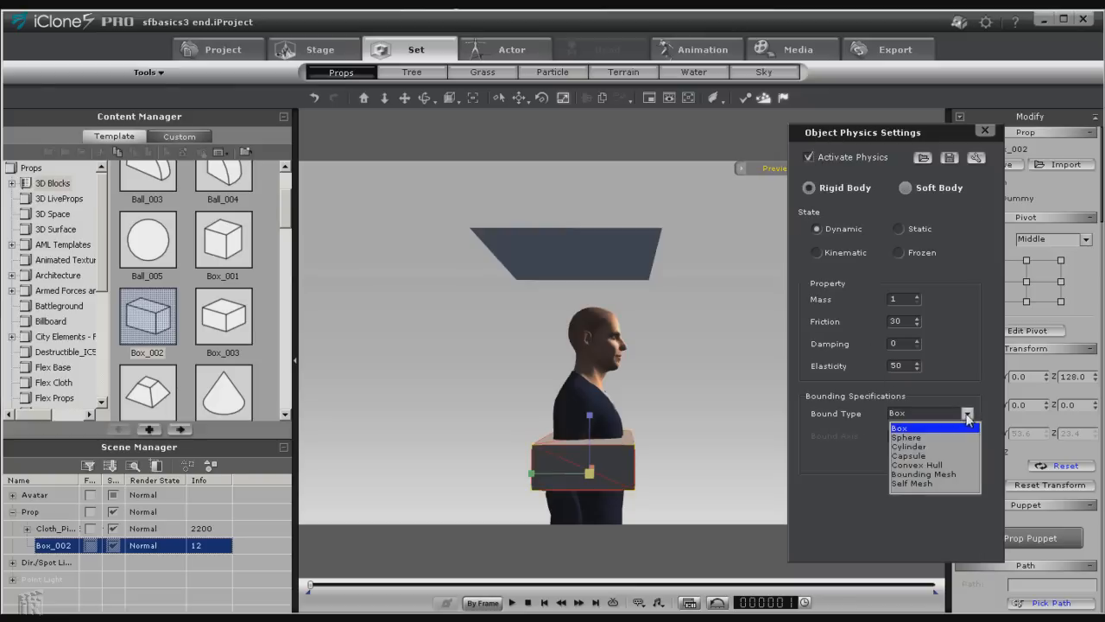
click(925, 456)
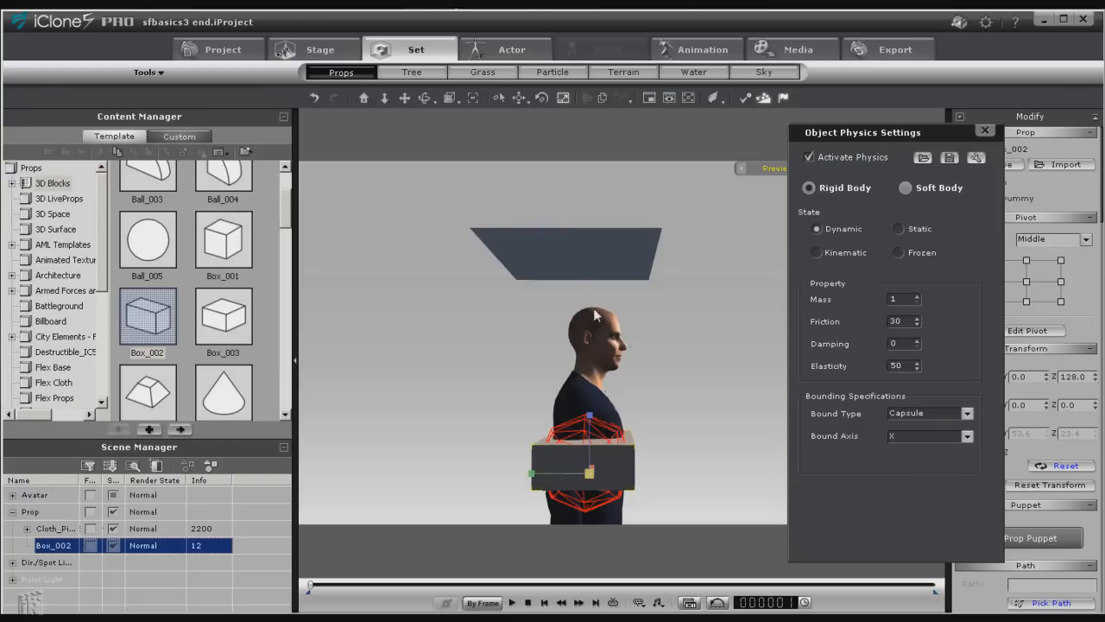
Narrow Box_002 along X to slightly wider than the avatar's torso and hide the box mesh.
drag(425, 100, 510, 327)
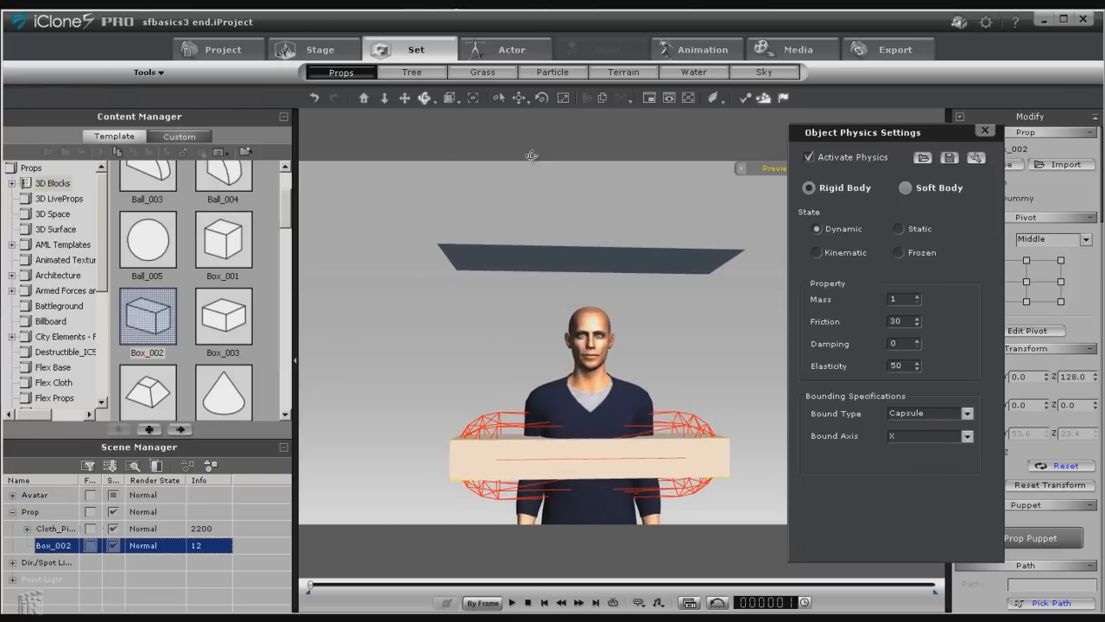
click(557, 95)
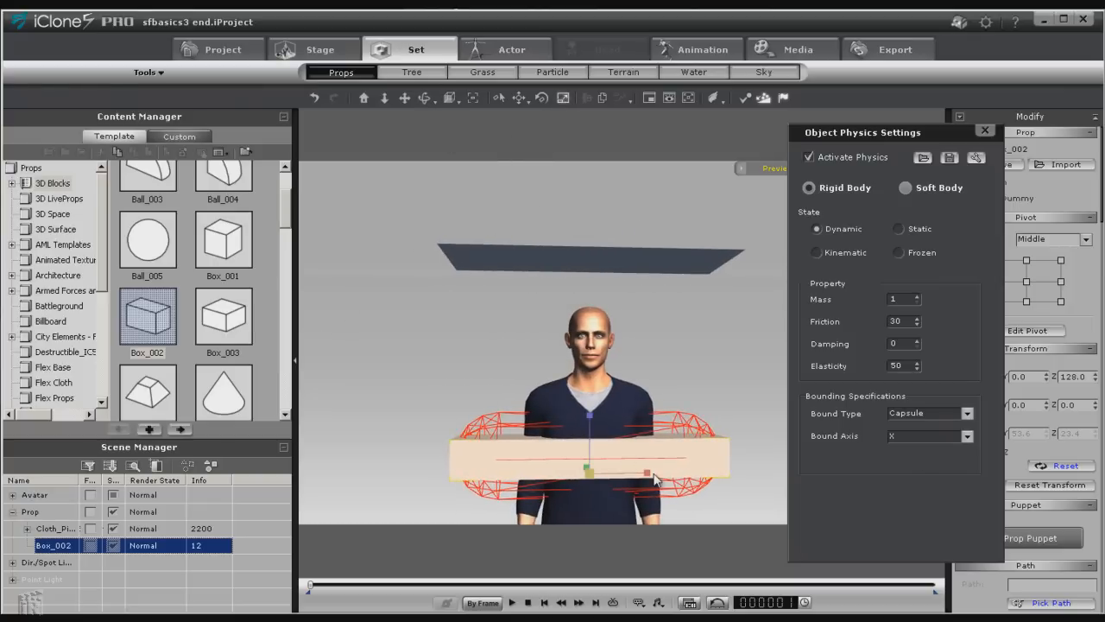
drag(654, 480, 585, 477)
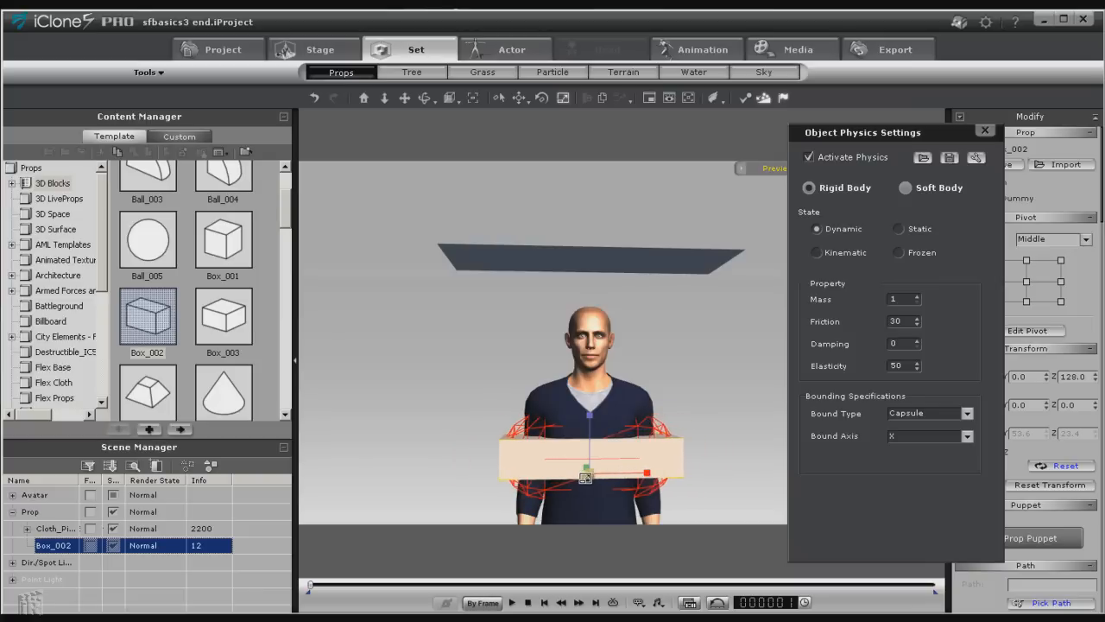
click(113, 544)
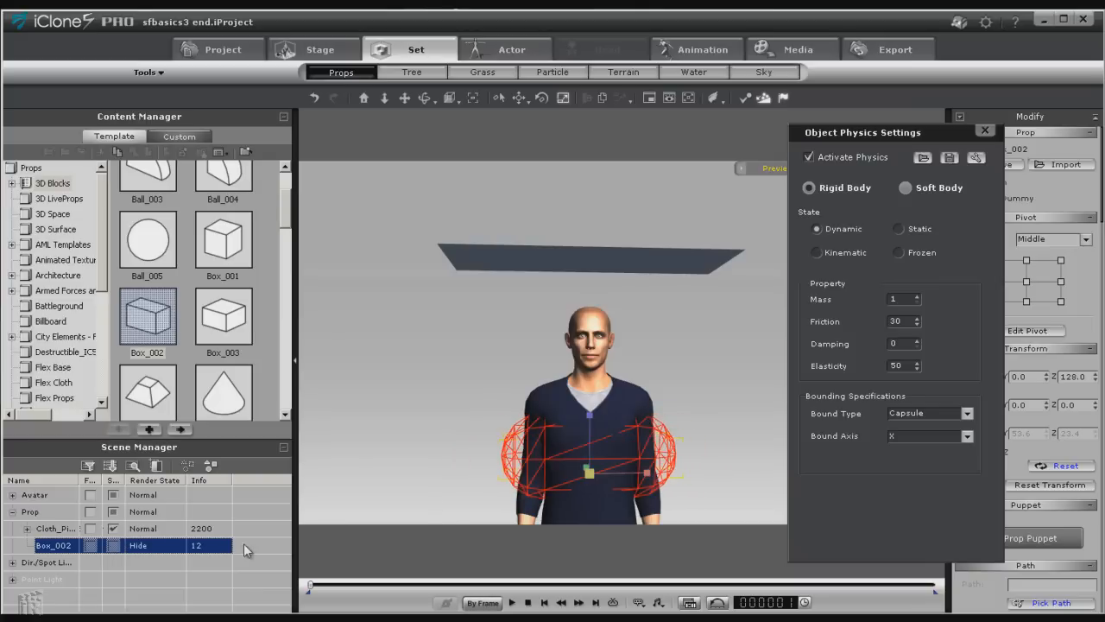
Raise the hidden Box_002 to a Z position of 141.0 and scale its width to 54.2 percent to fit the shoulders.
click(519, 98)
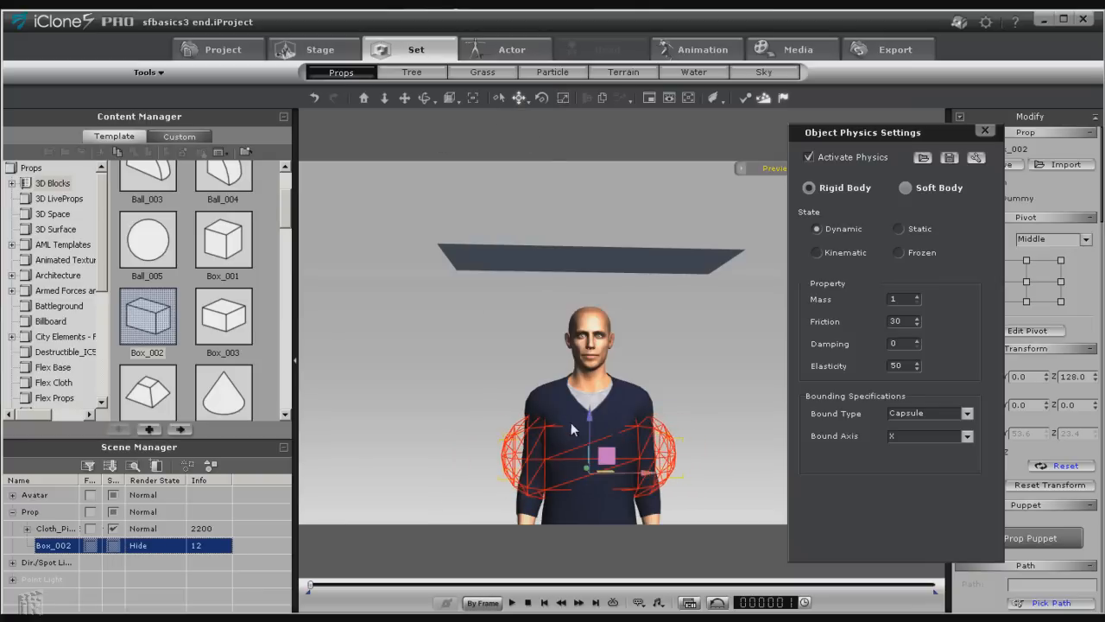
drag(587, 420, 587, 380)
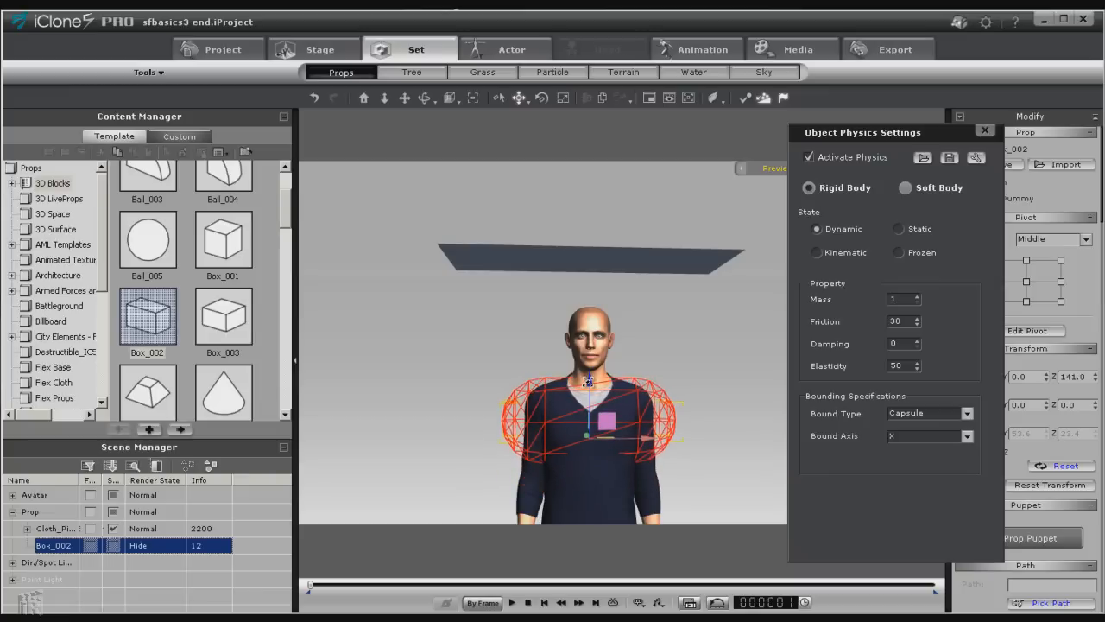
click(563, 97)
drag(653, 443, 620, 453)
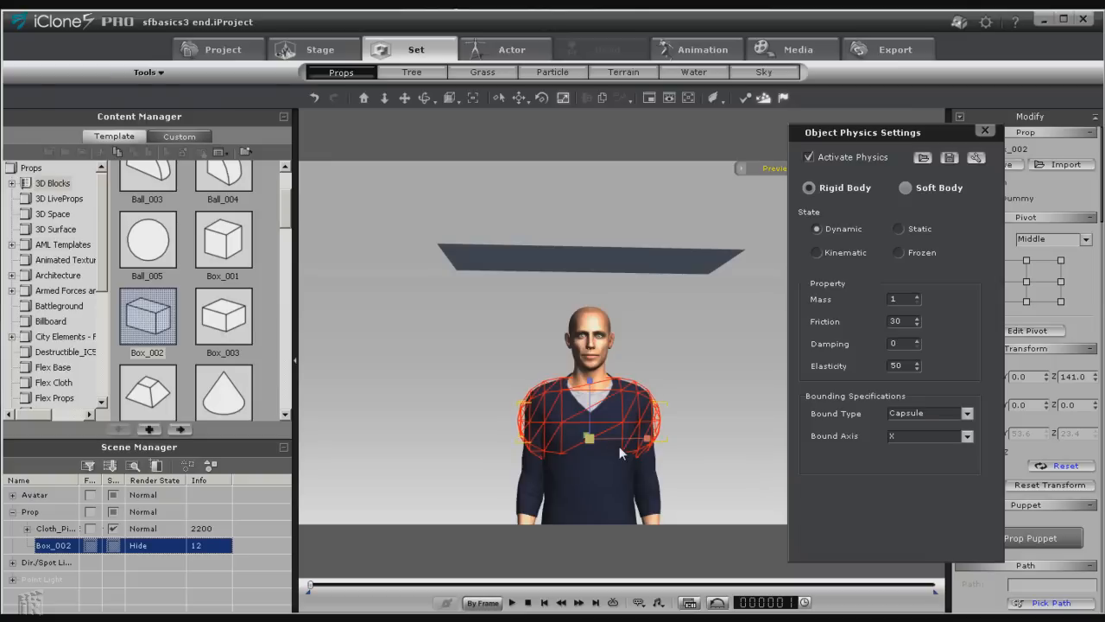
Set Box_002's physics state to Kinematic and attach the box to the avatar's RL_Spine02 bone.
click(818, 253)
drag(948, 136, 872, 62)
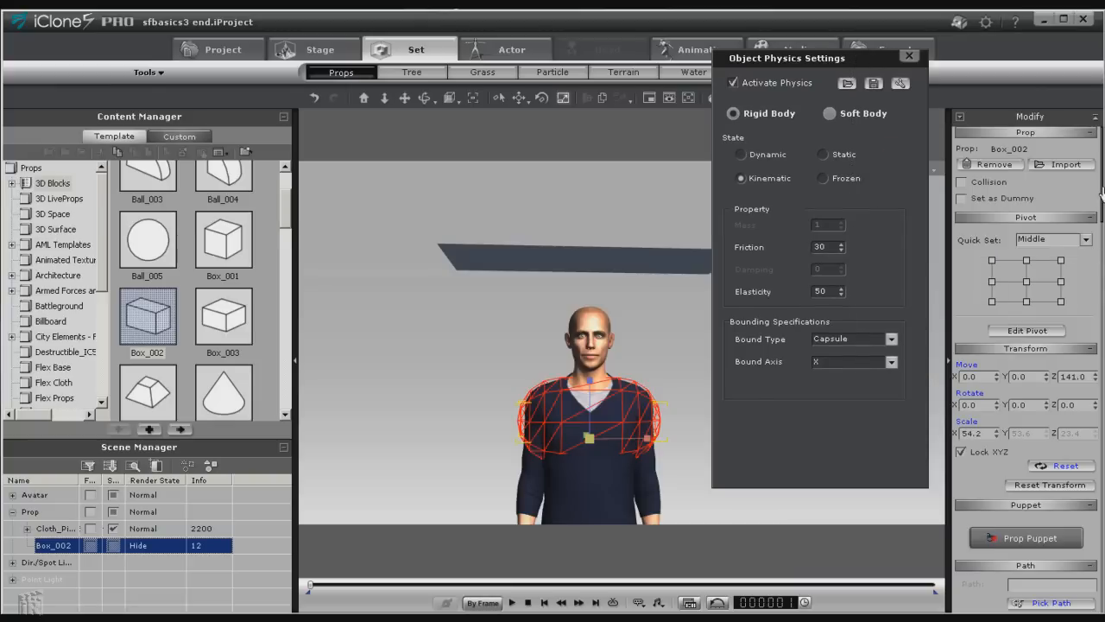
scroll(1019, 518, down, 10)
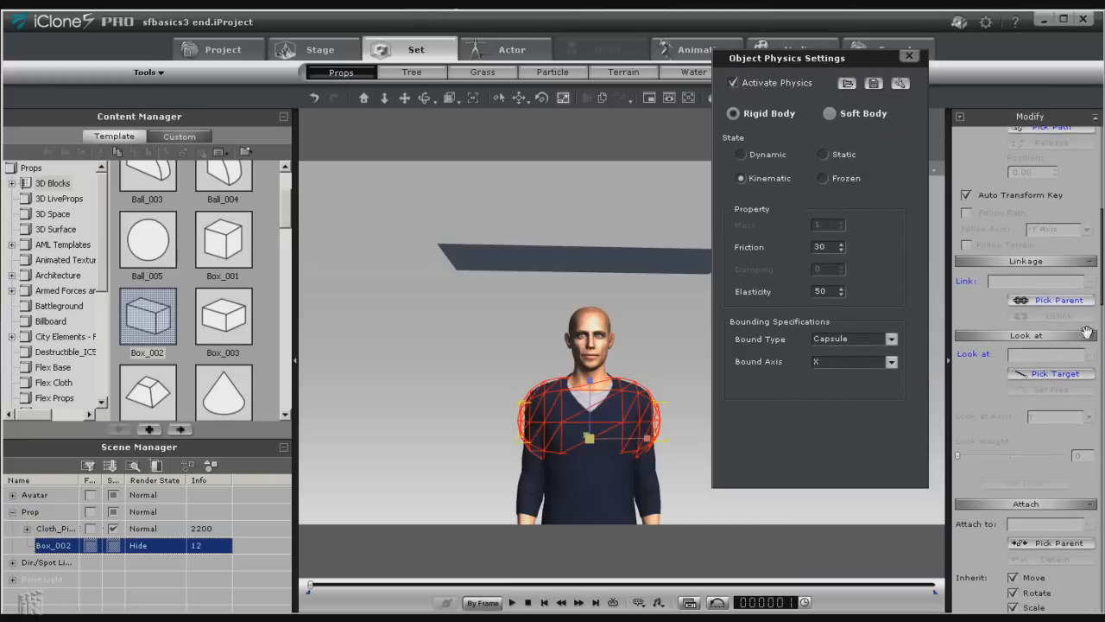
click(1017, 544)
click(603, 475)
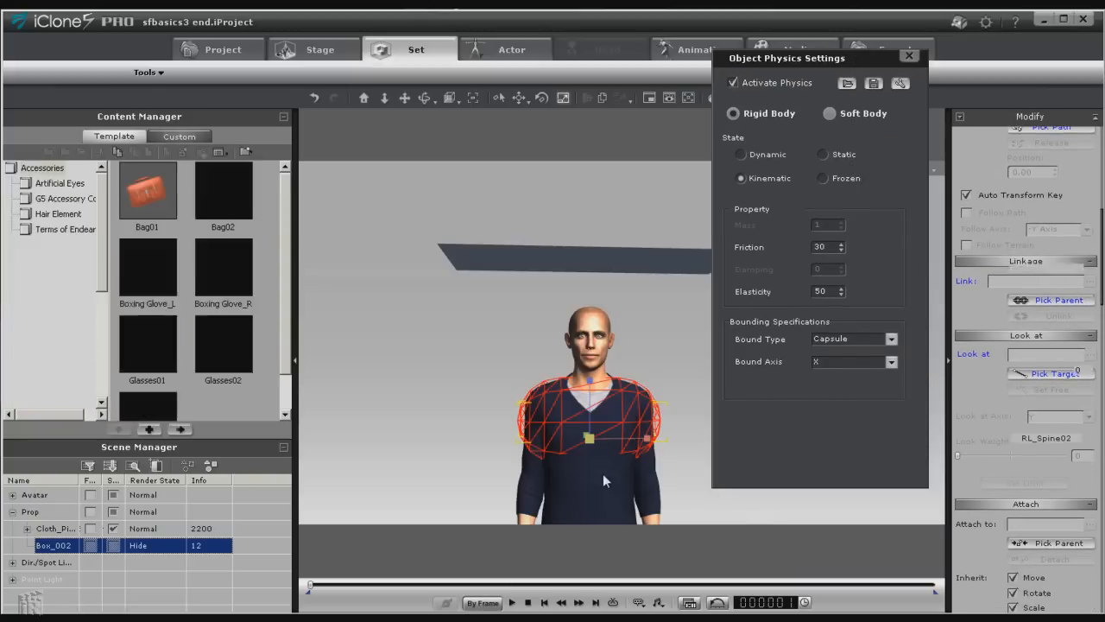
Change Box_002's attachment to the RL_Spine01 sub-node with alignment set to None.
click(1090, 439)
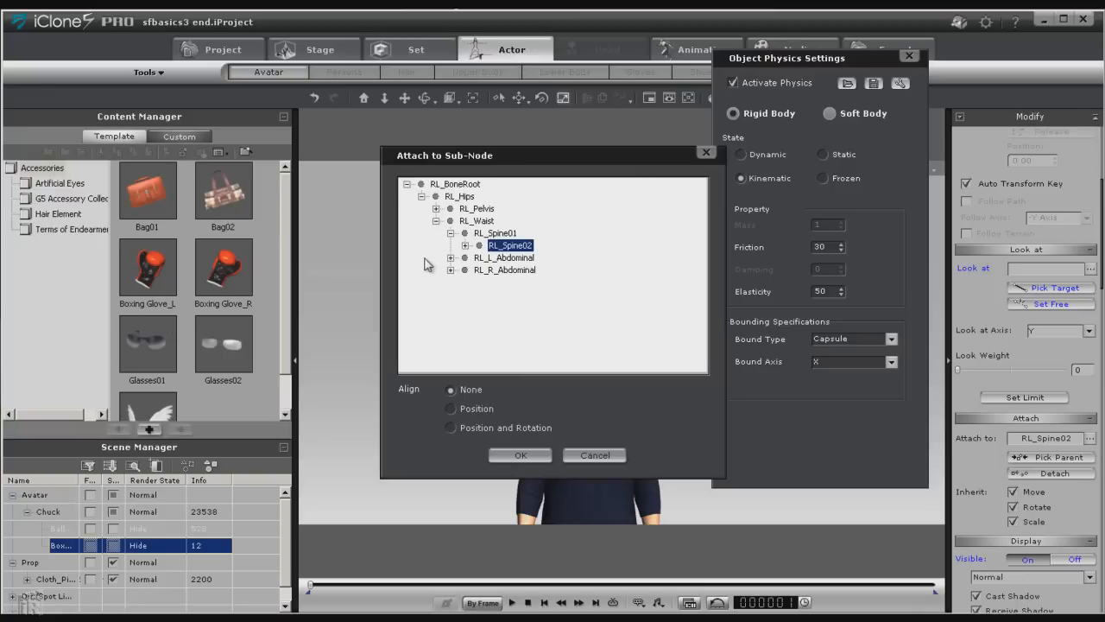
click(496, 233)
click(520, 455)
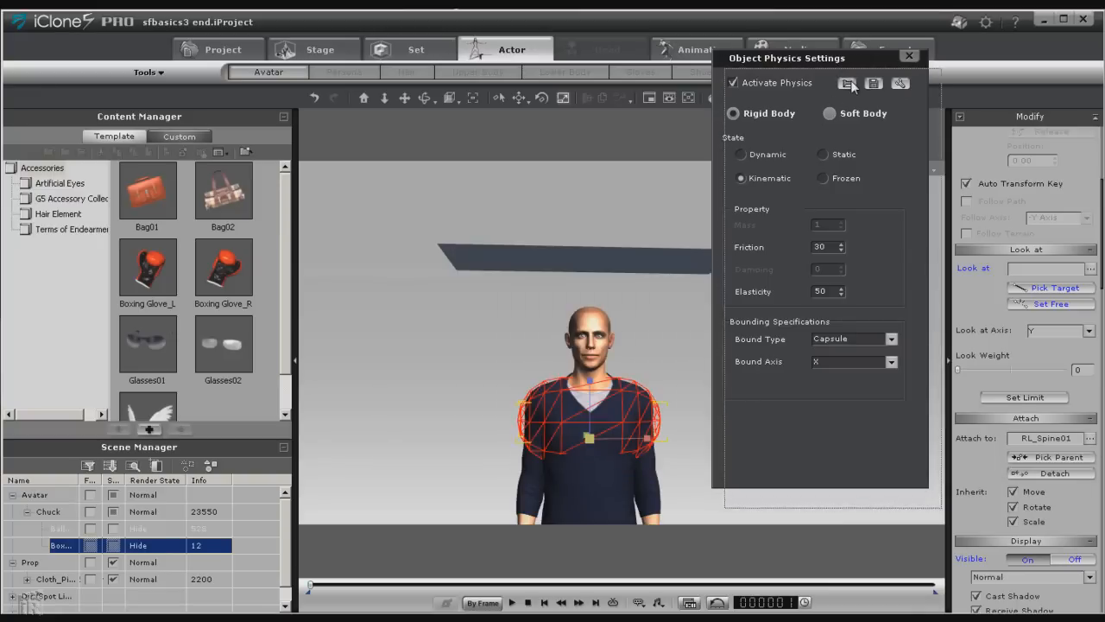
drag(837, 60, 851, 81)
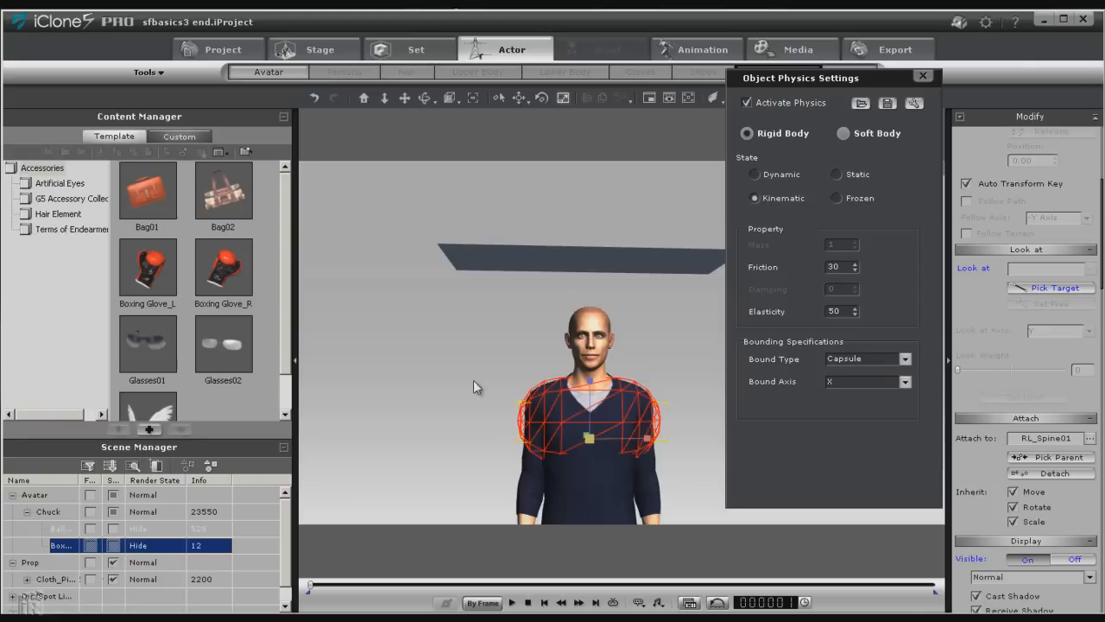
Play the simulation and examine the cloth drape over the head and shoulders from the front and back.
click(512, 604)
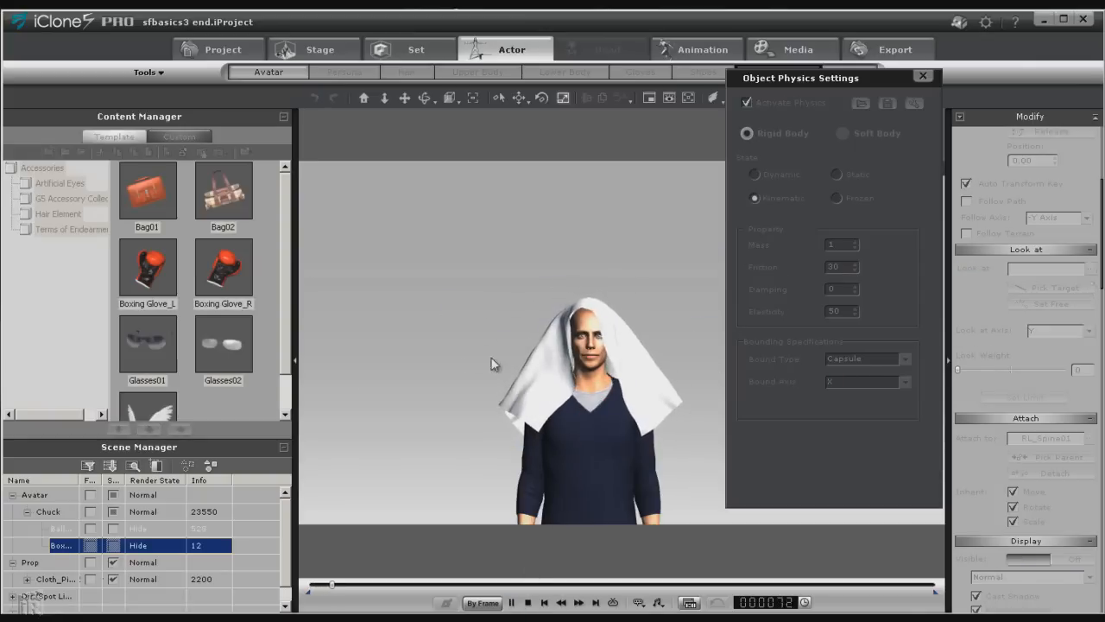
click(425, 98)
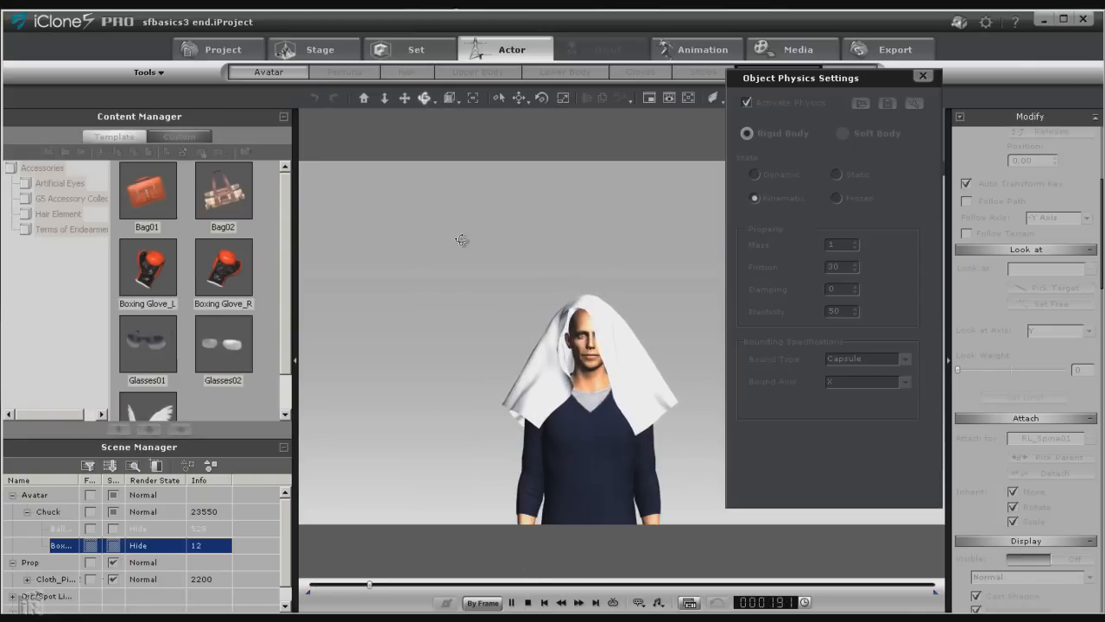
drag(459, 240, 645, 420)
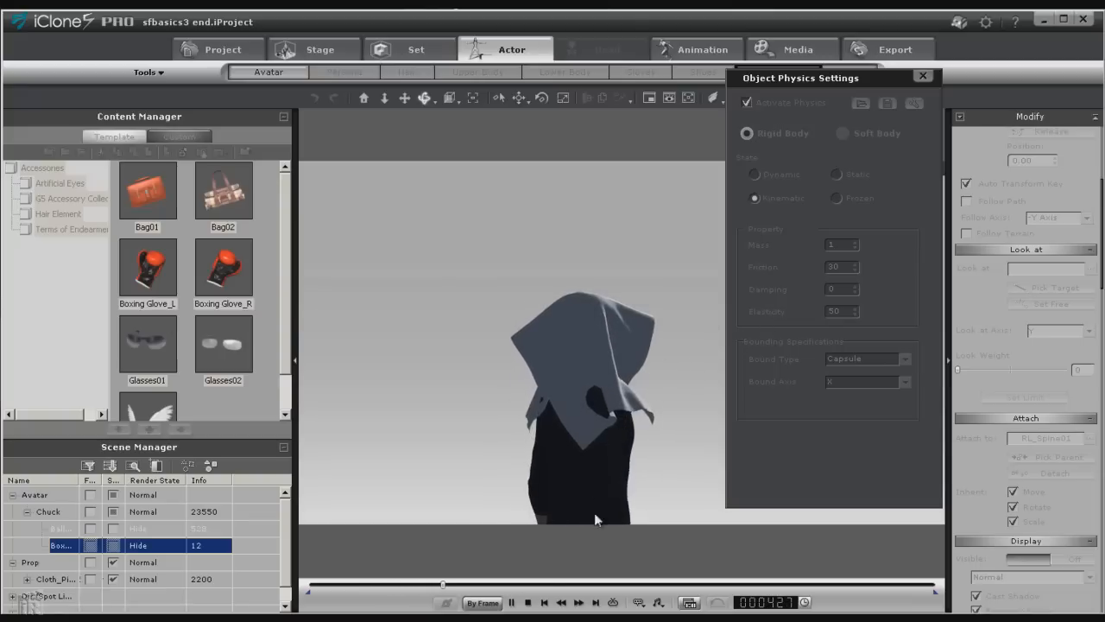
click(527, 603)
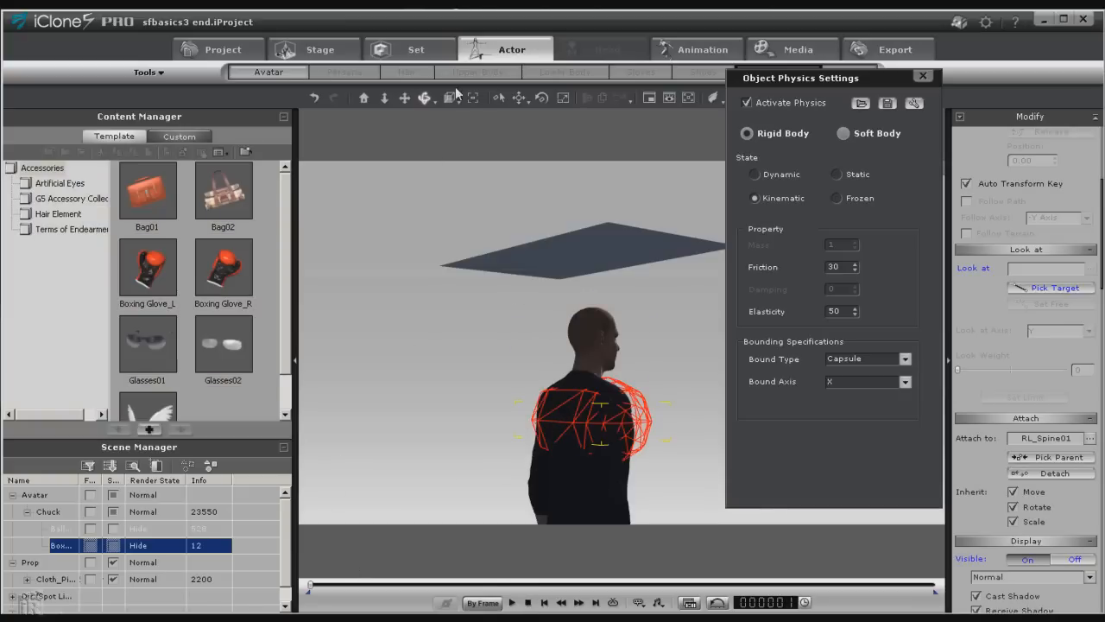
Move the torso box slightly toward the avatar's back and replay the simulation to check the cloth at the shoulders.
click(519, 99)
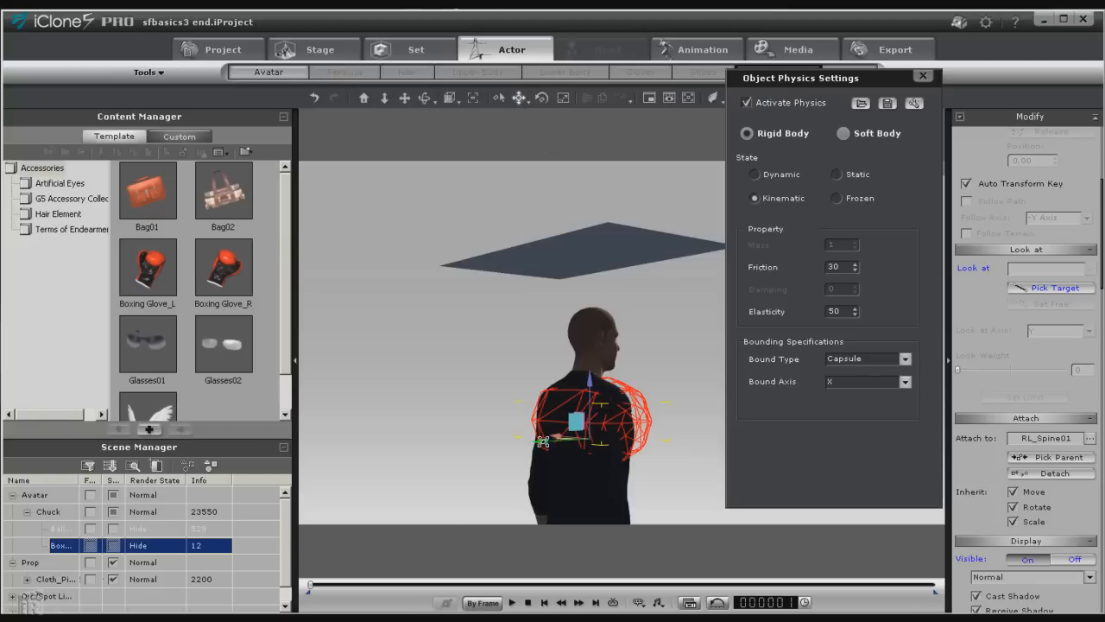
drag(542, 442, 536, 443)
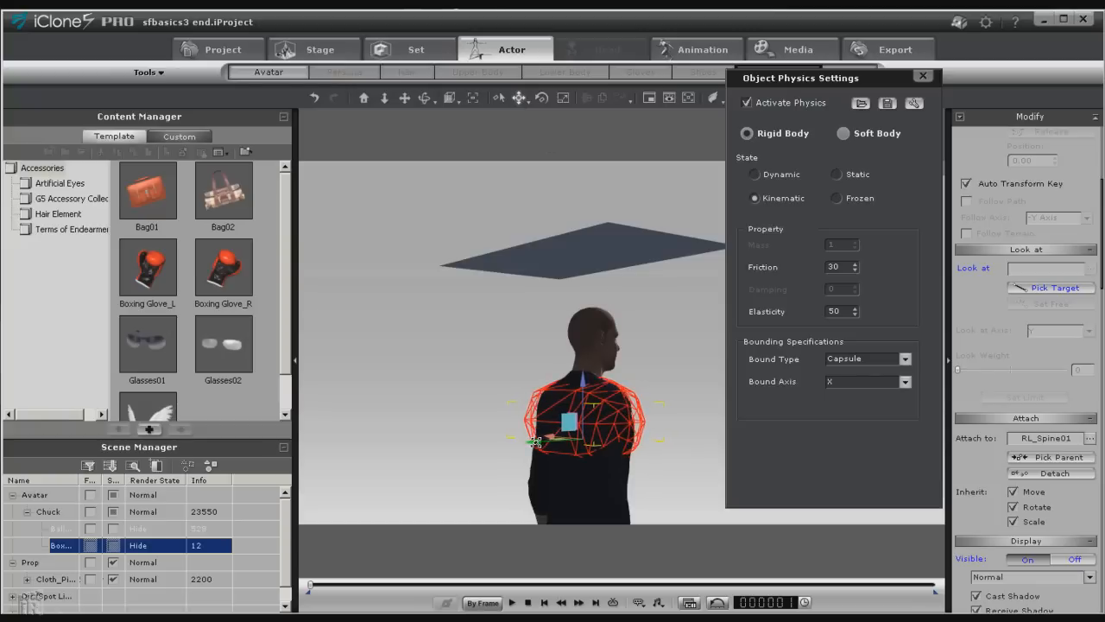
click(513, 602)
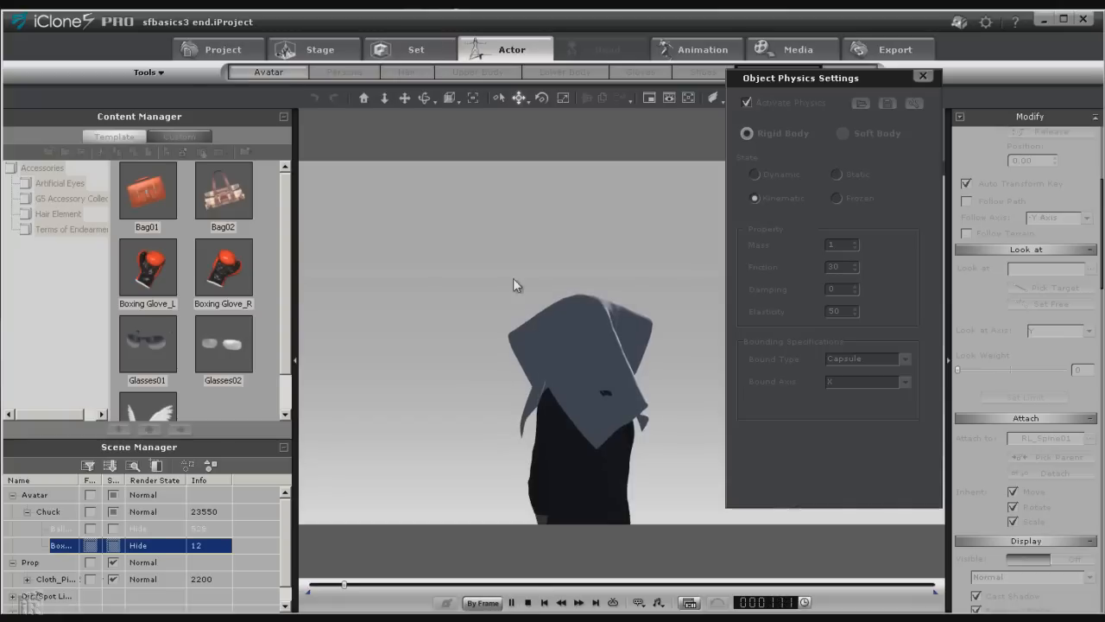
click(529, 604)
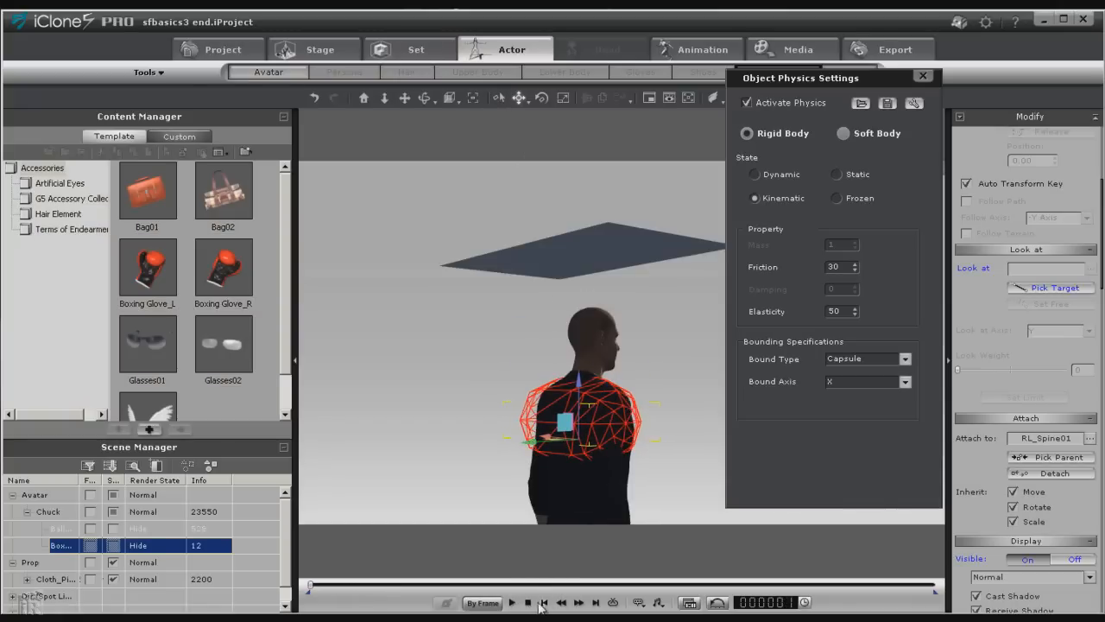
click(513, 602)
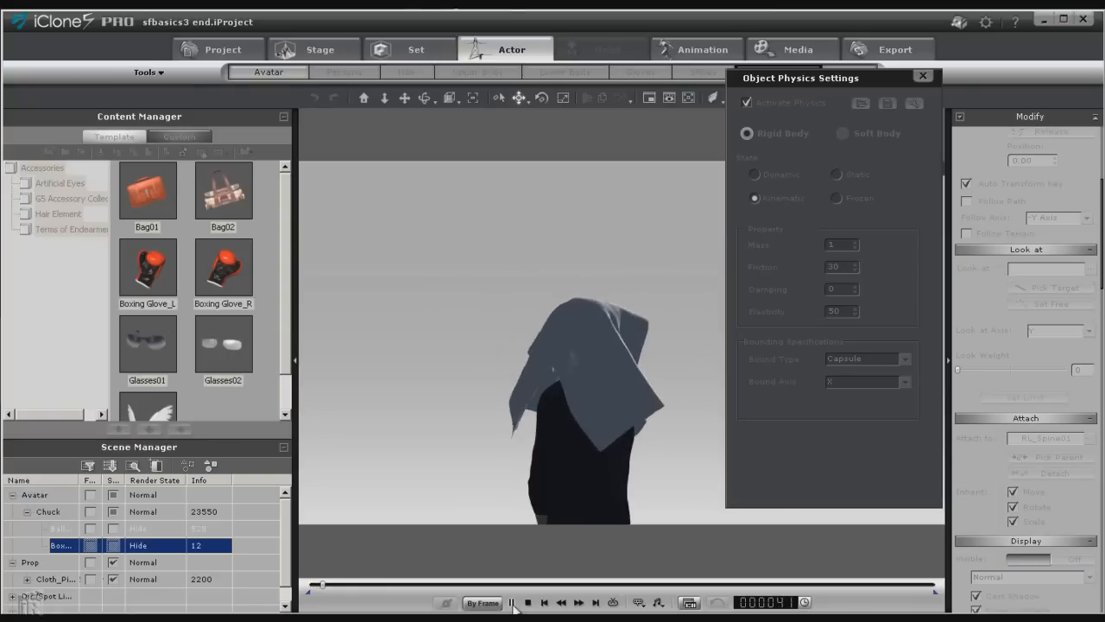
click(528, 603)
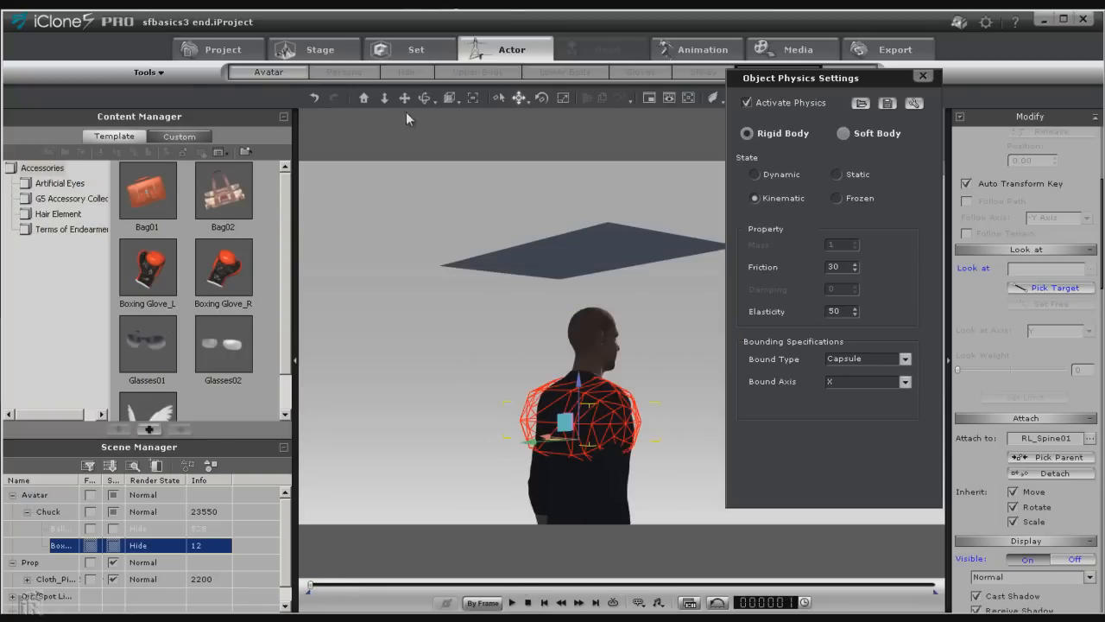
Replay the simulation from a front three-quarter view to check how the cloth falls over the arm.
drag(424, 102, 604, 432)
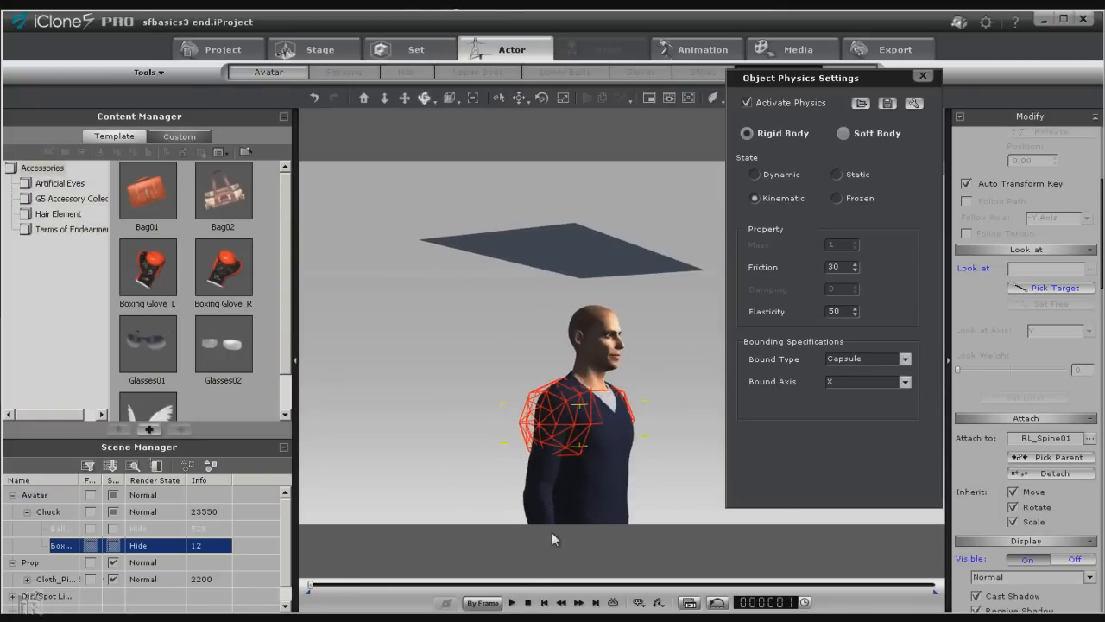
click(513, 602)
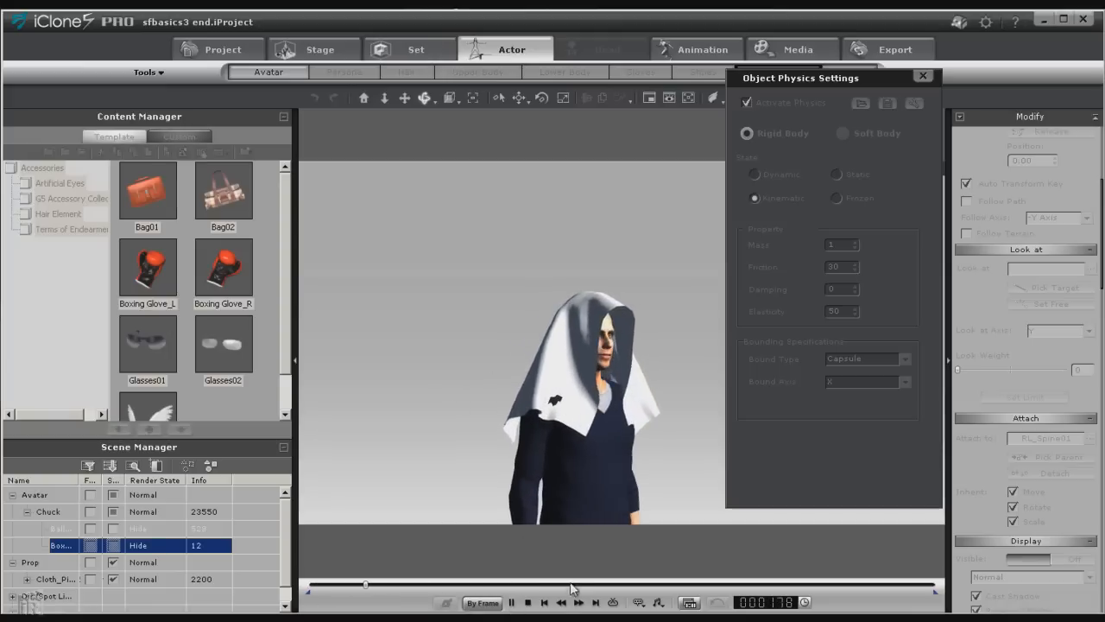
click(528, 603)
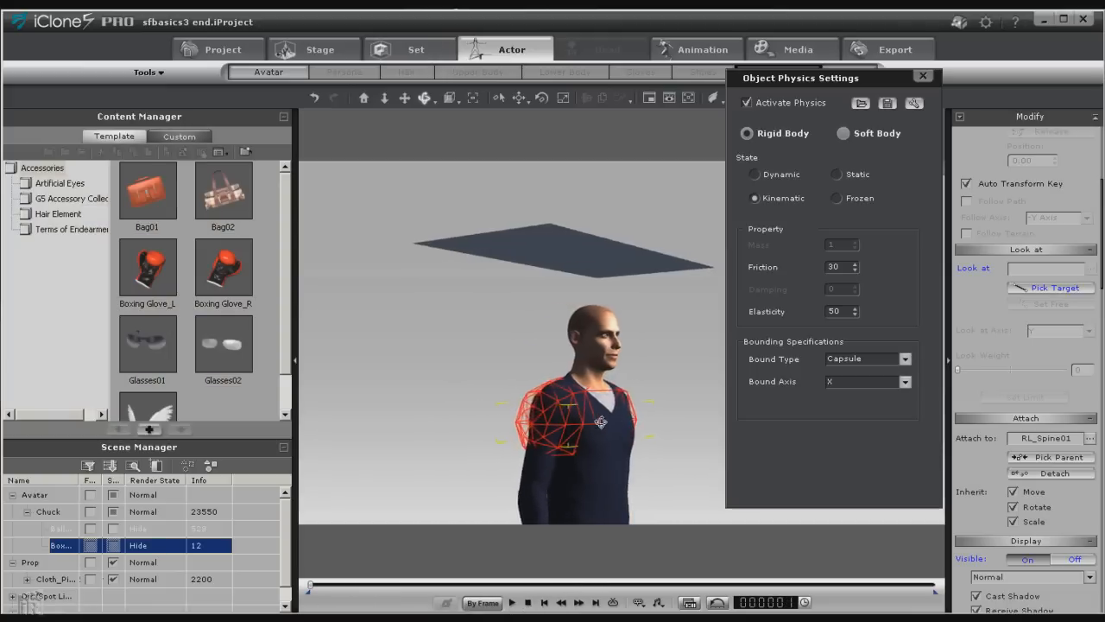
Deselect the torso box and replay the simulation, examining the drape from the side and around to the front.
click(565, 98)
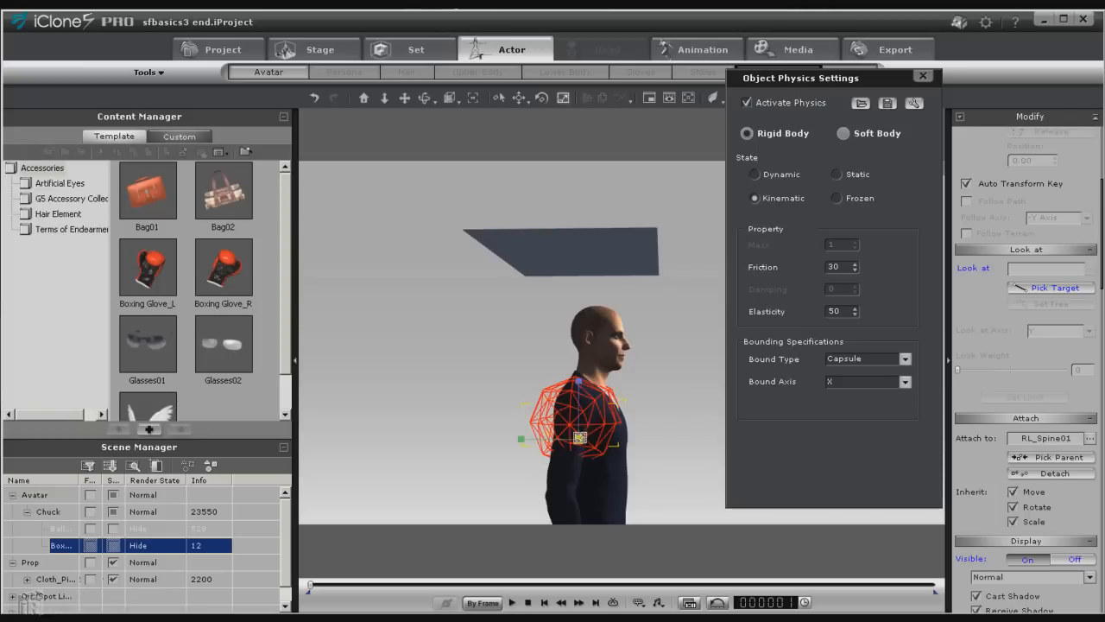
click(544, 448)
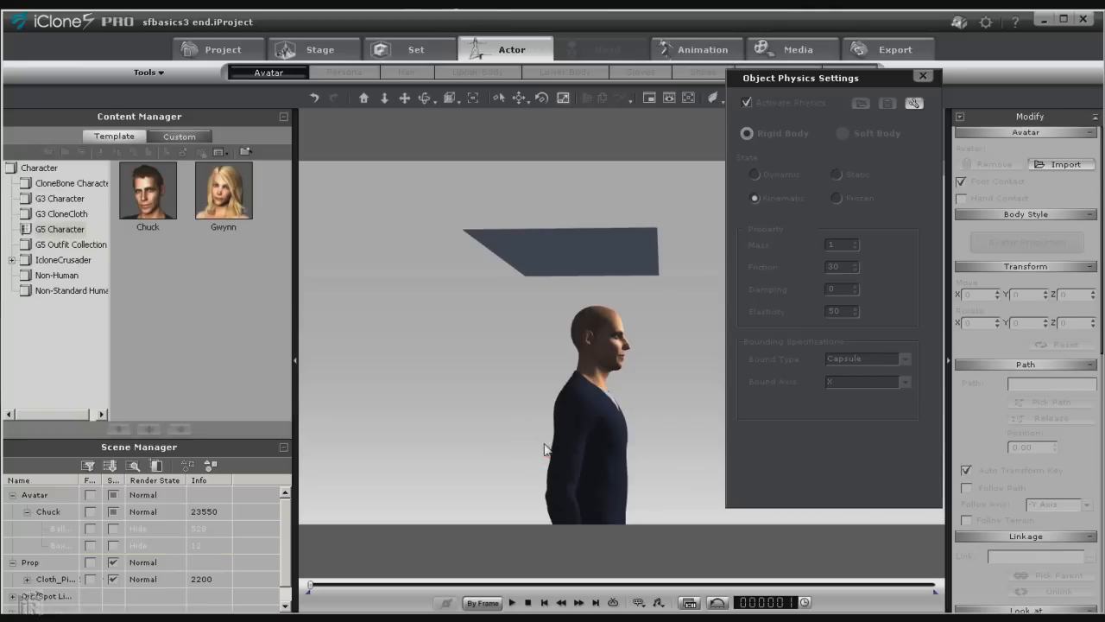
click(513, 603)
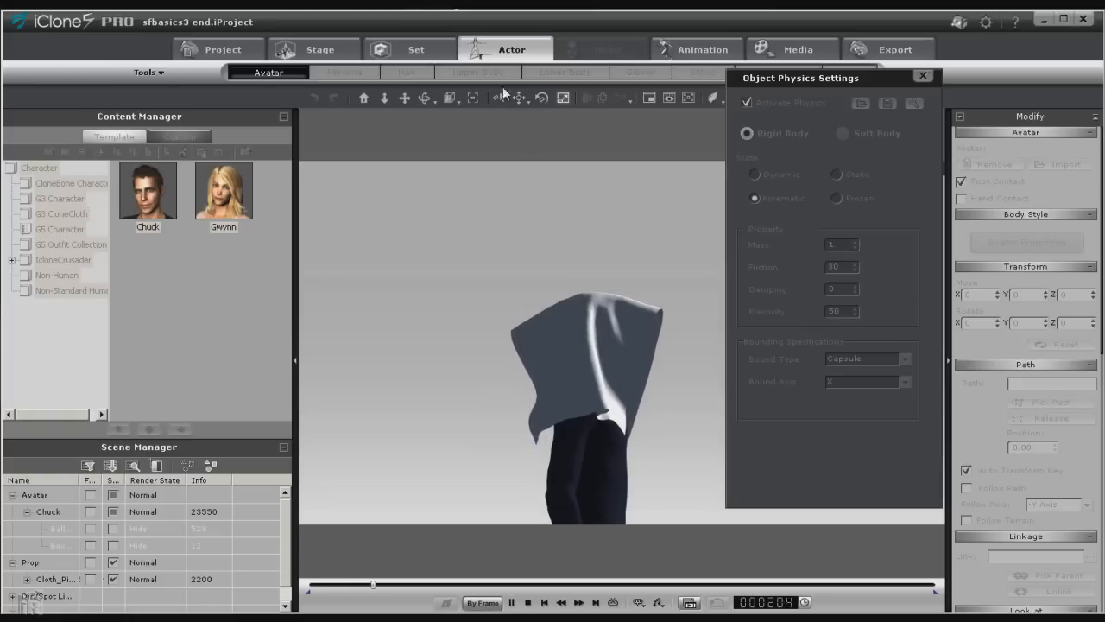
click(424, 97)
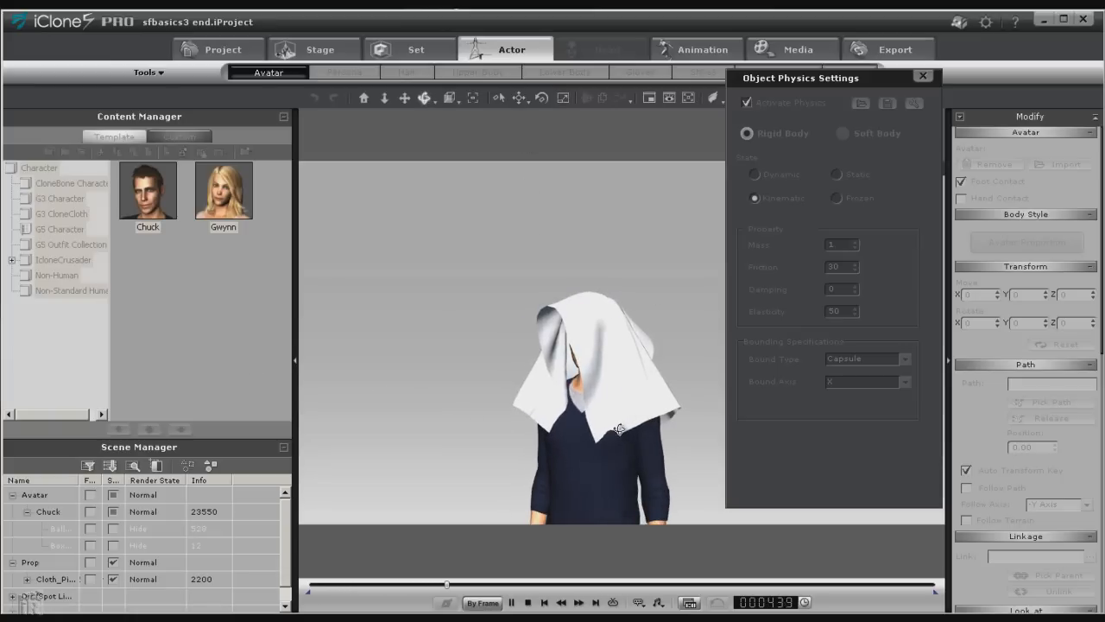
drag(449, 407, 570, 493)
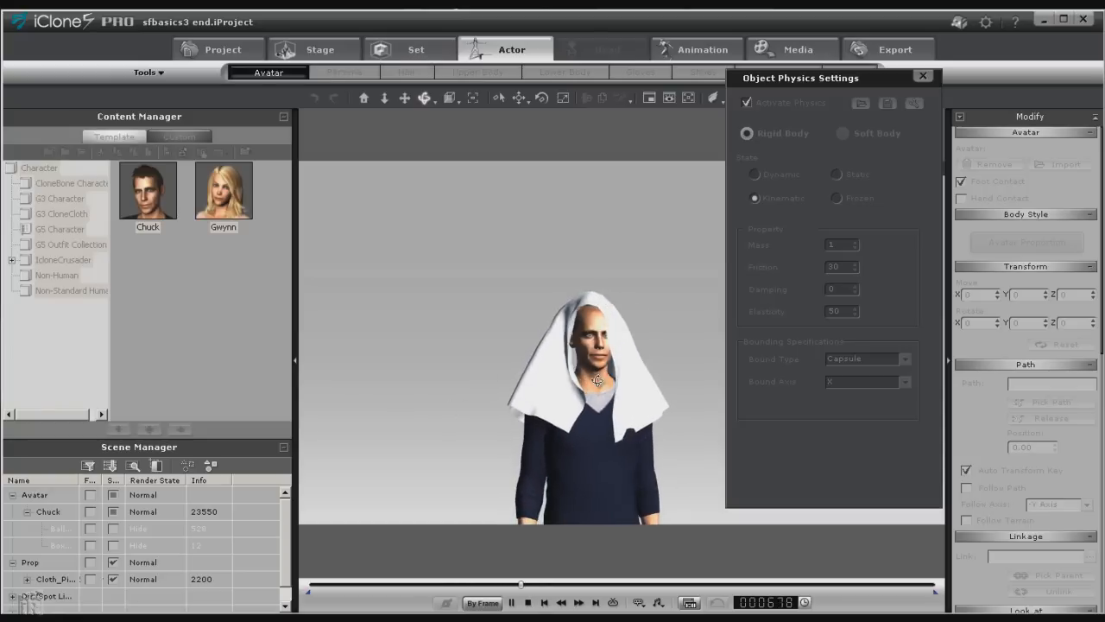
Pause playback, reveal the torso box and head ball, and return to the first frame to examine their placement around the avatar.
click(513, 604)
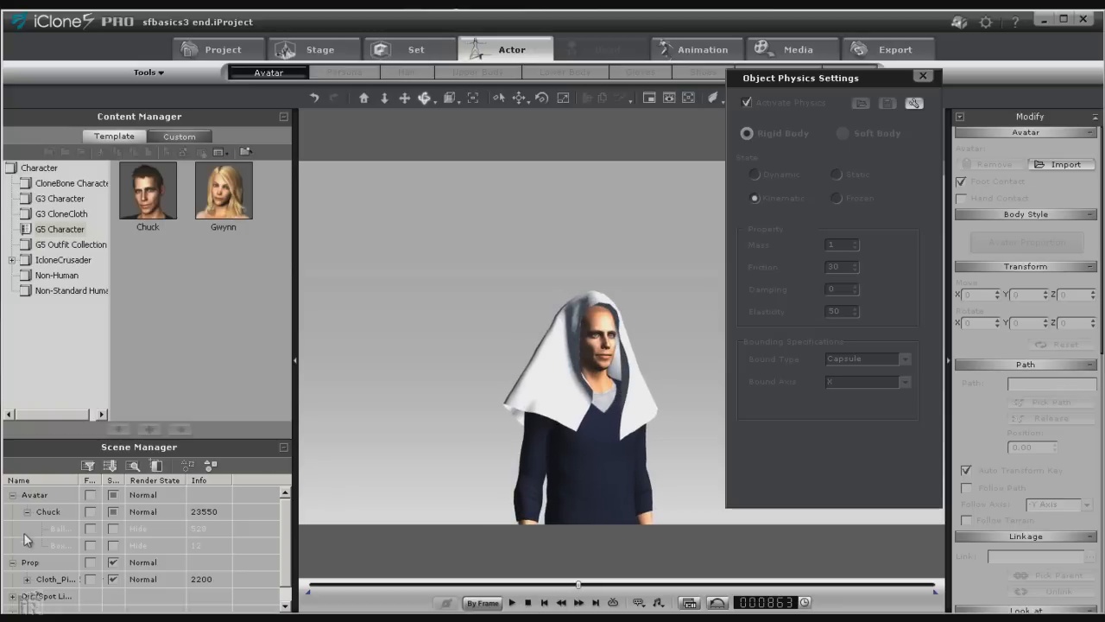
click(64, 547)
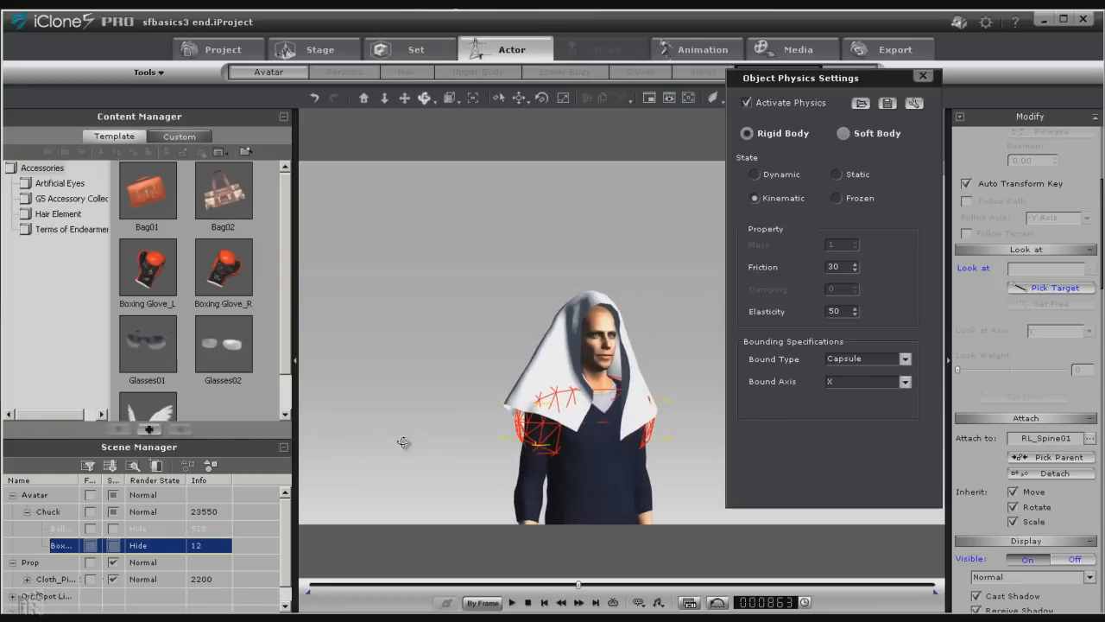
click(113, 546)
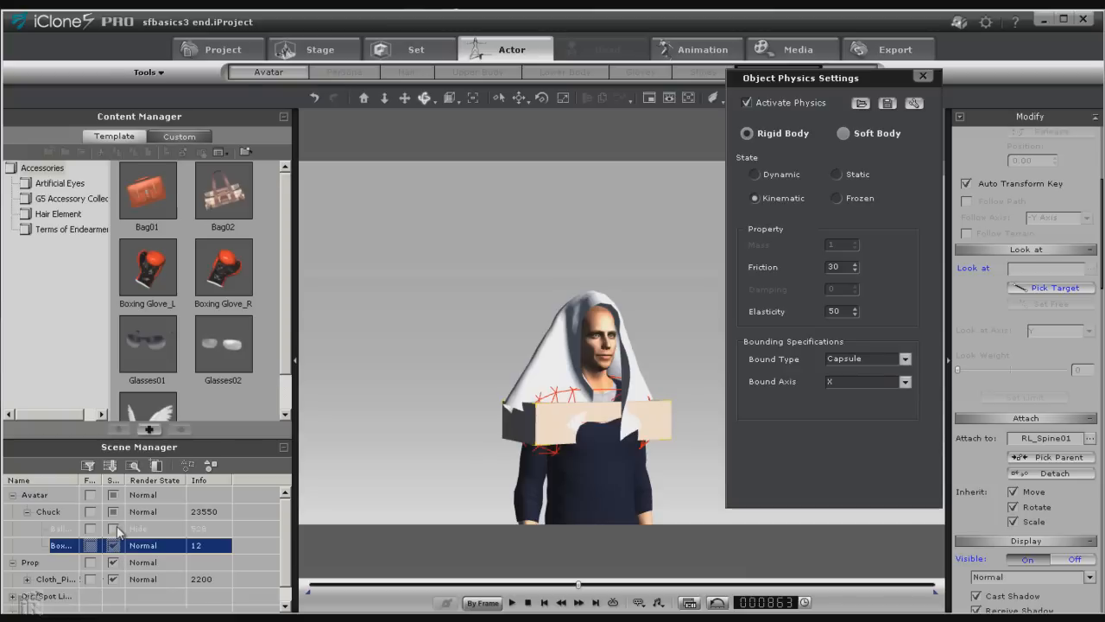
click(115, 529)
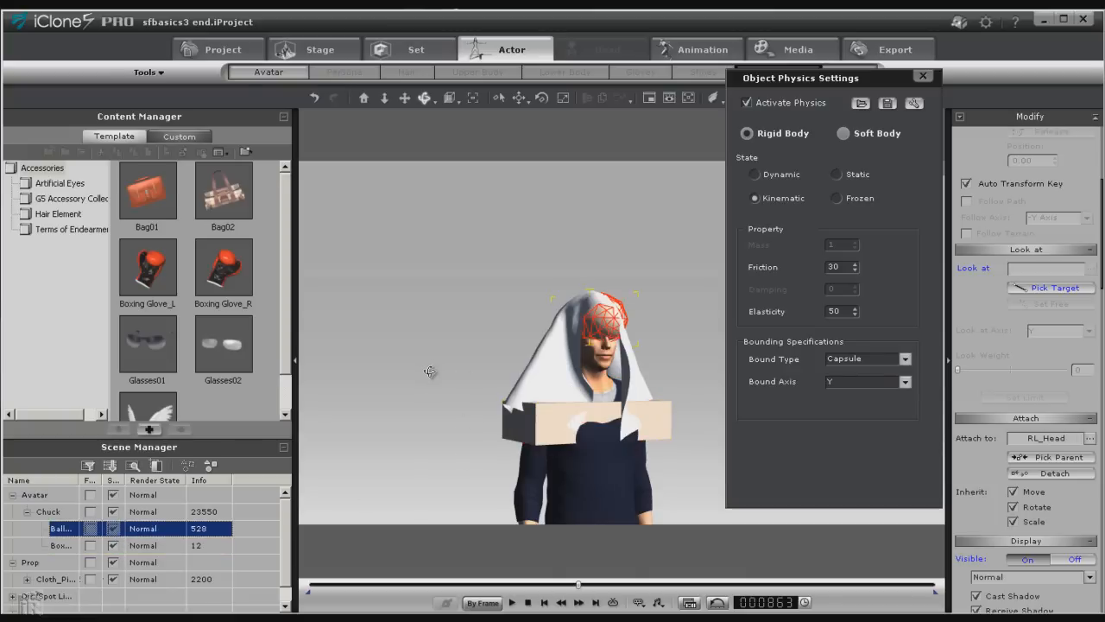
click(544, 602)
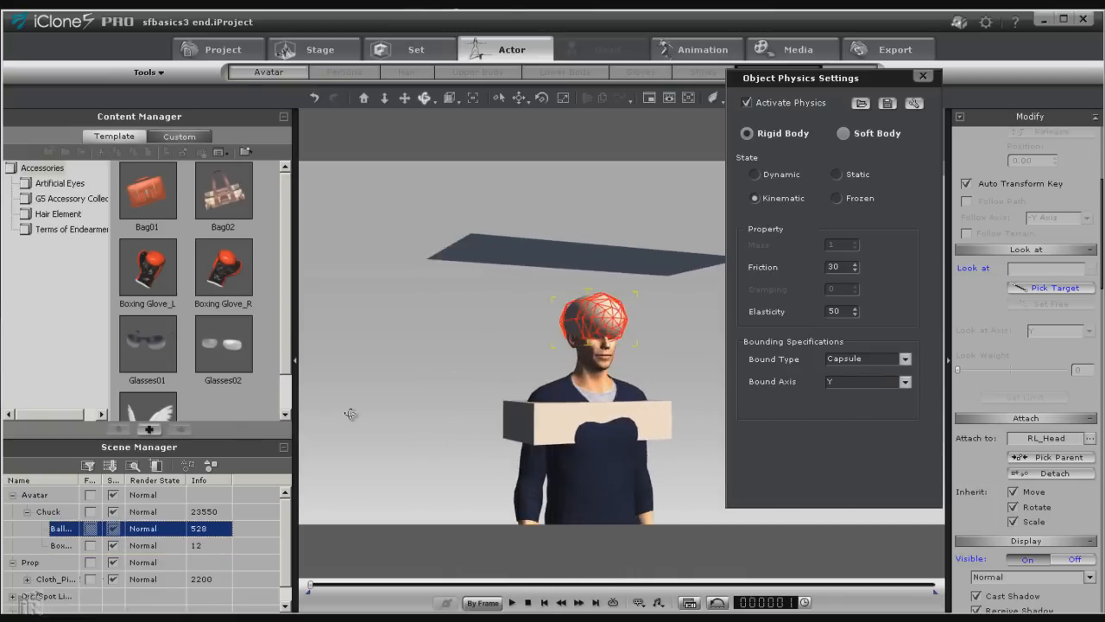
click(923, 76)
drag(580, 336, 647, 385)
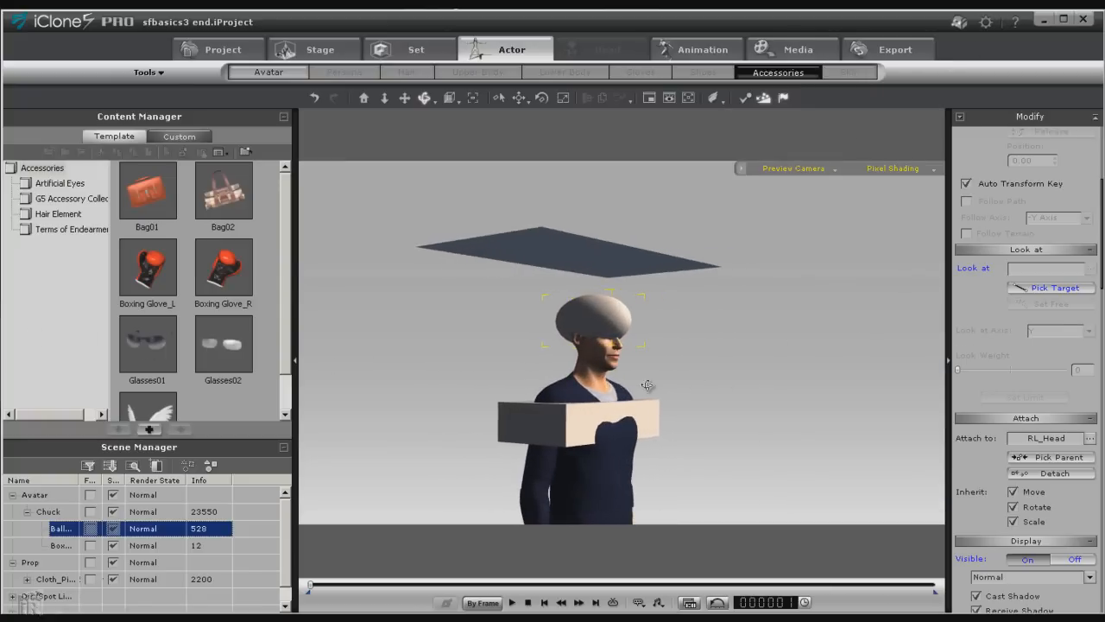
Hide the head ball and torso box, replay the simulation to check the cloth drape, and stop it.
click(113, 529)
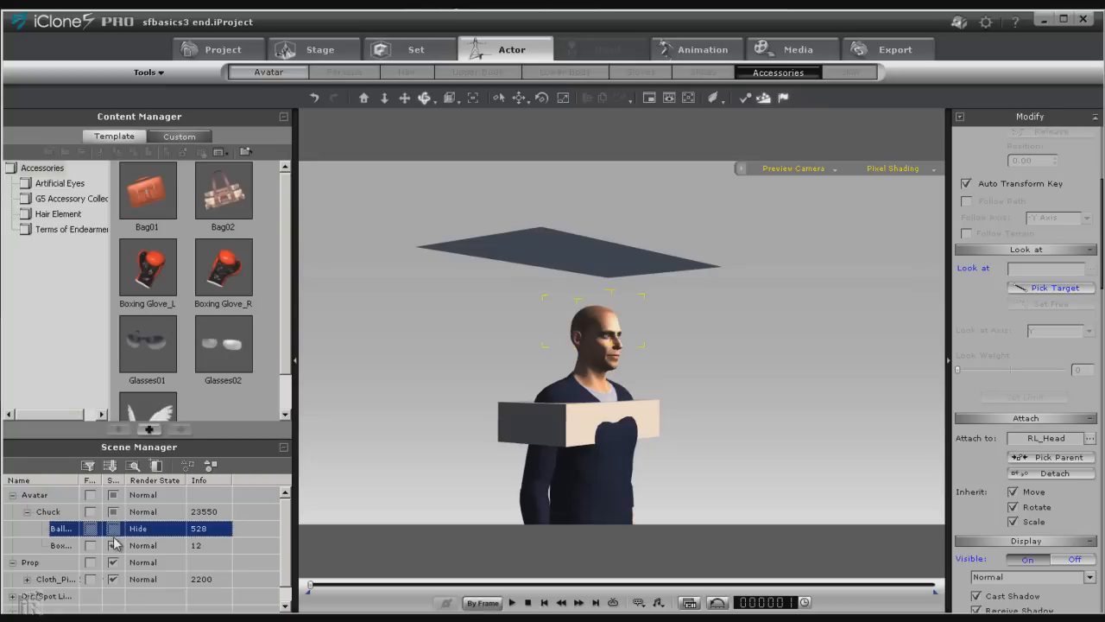
click(113, 545)
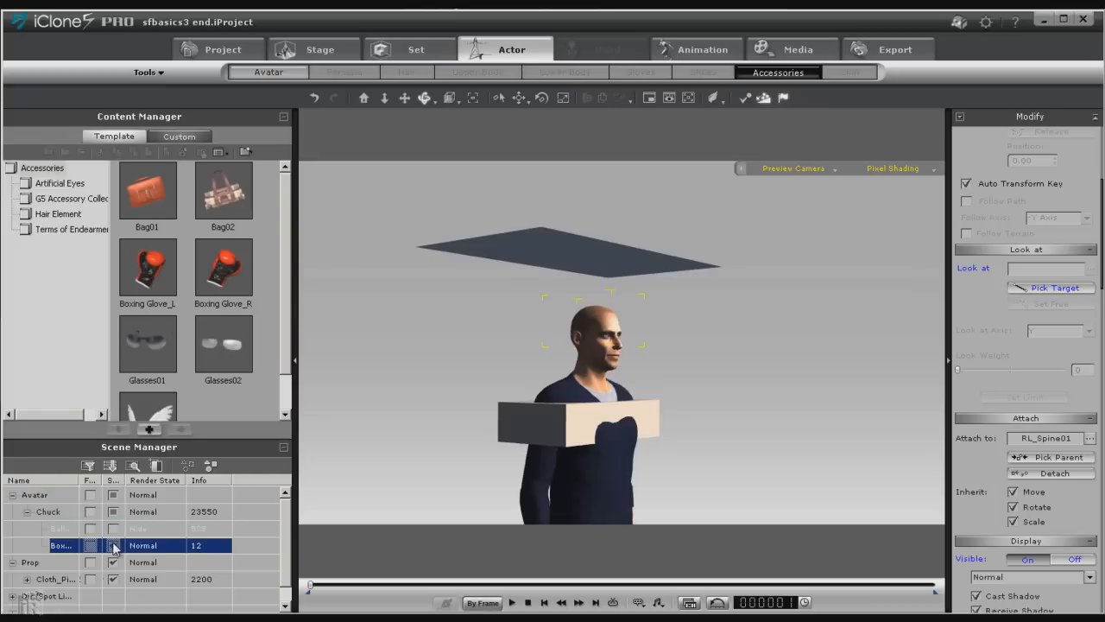
click(511, 603)
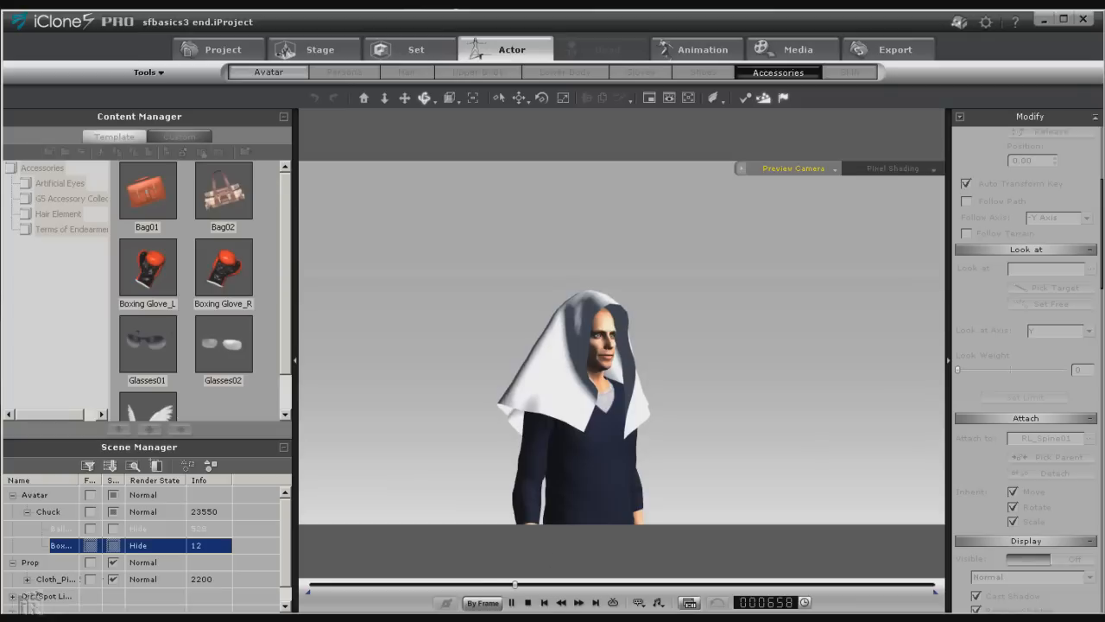
click(527, 602)
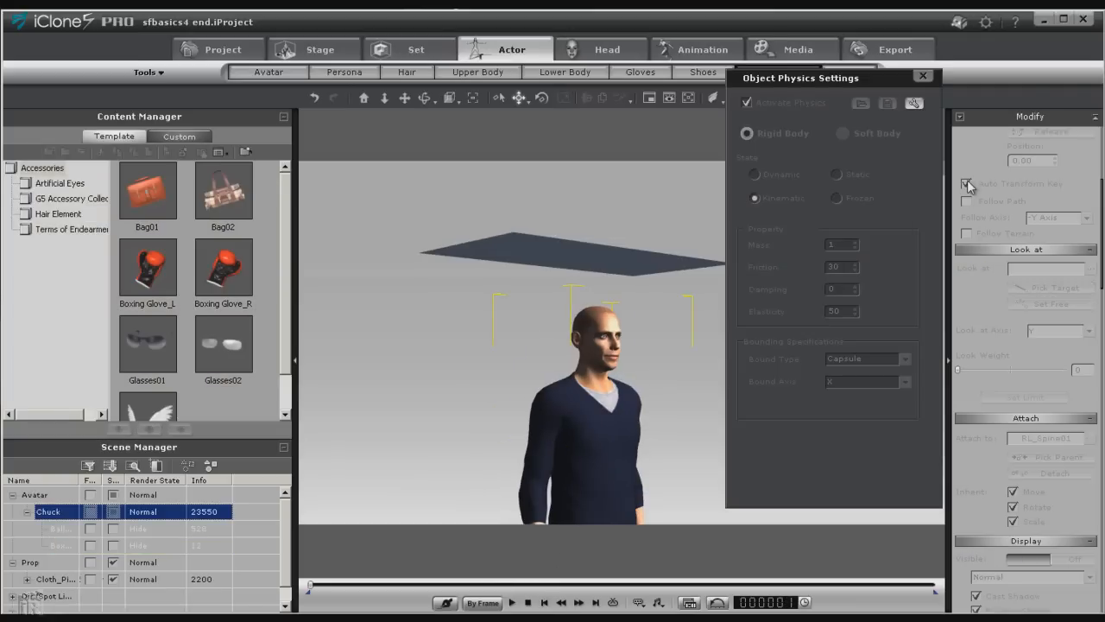
Close the physics settings and apply the Walk_Forward move to the avatar at frame 59, leaving the cloth time to settle.
click(924, 77)
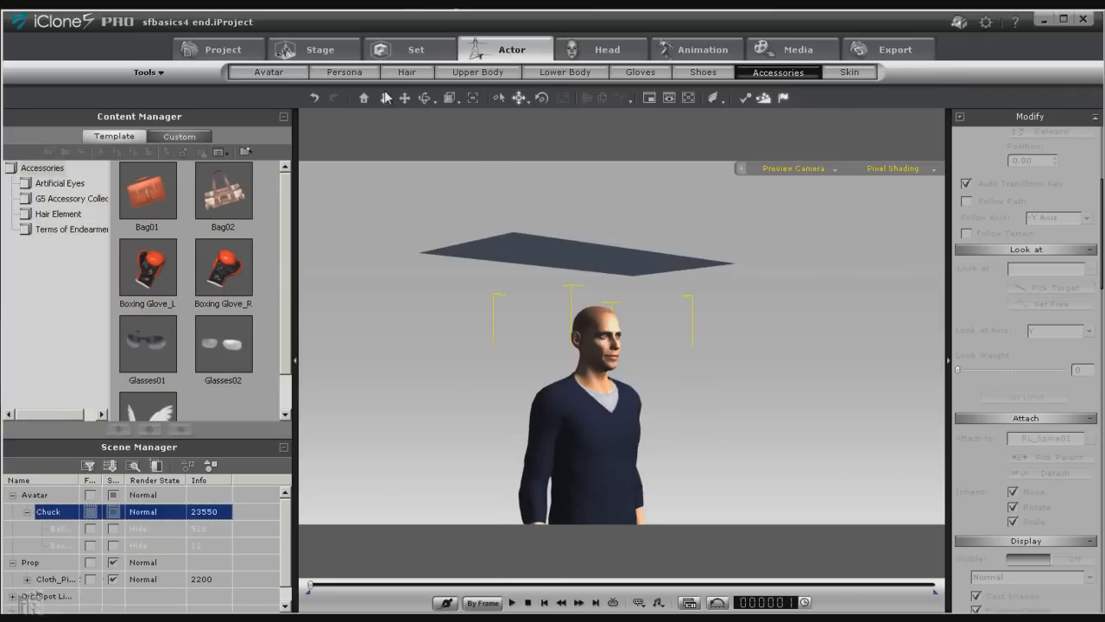
scroll(482, 244, down, 4)
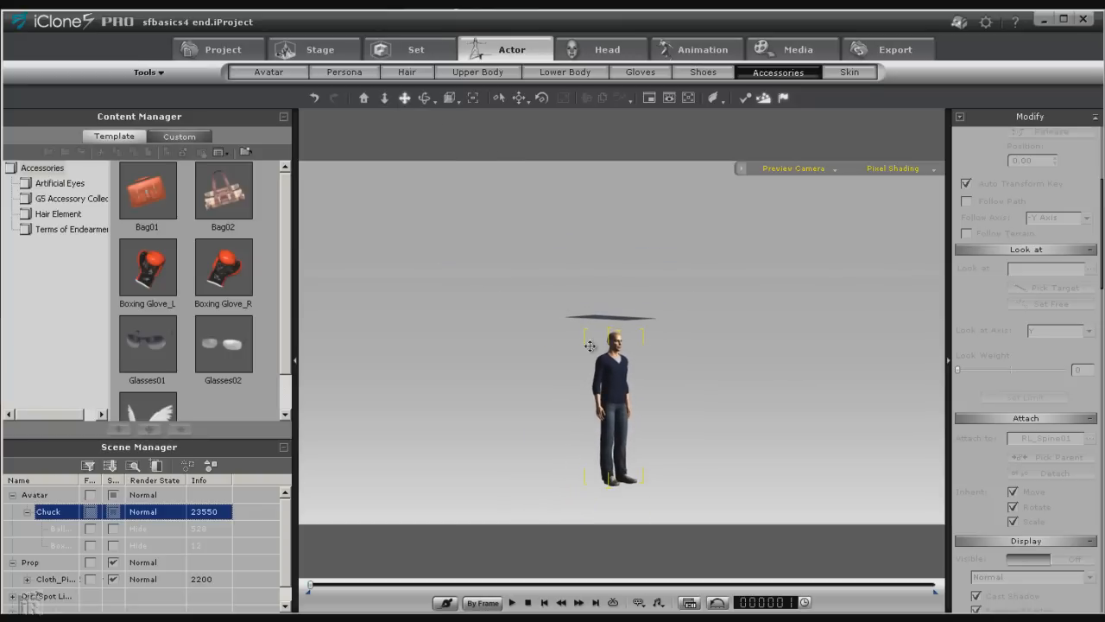
middle_drag(589, 345, 444, 265)
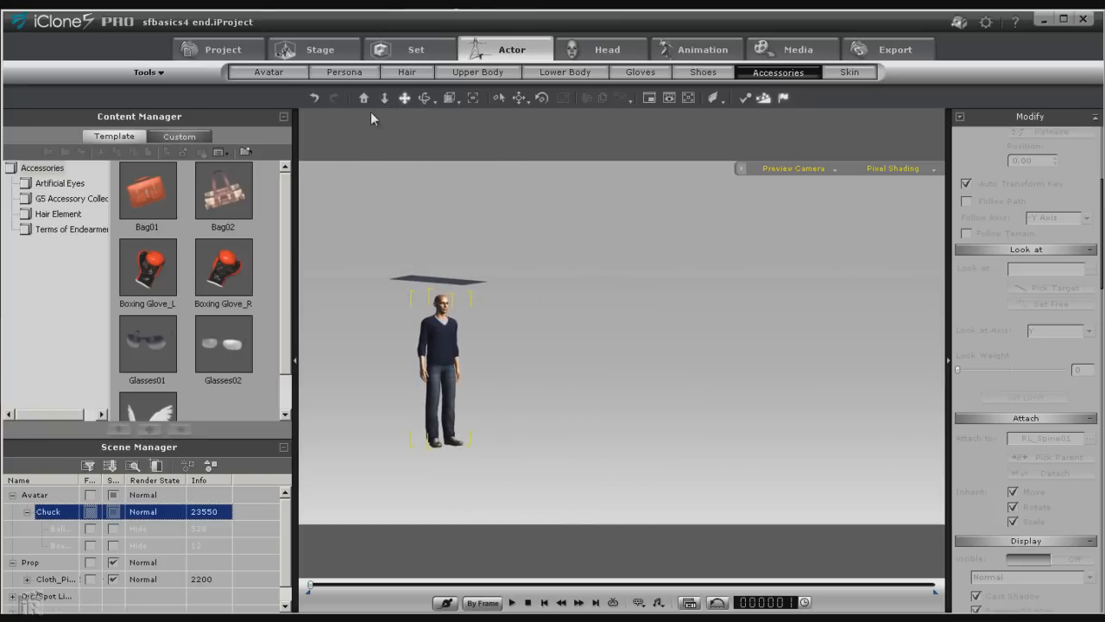
drag(384, 98, 435, 184)
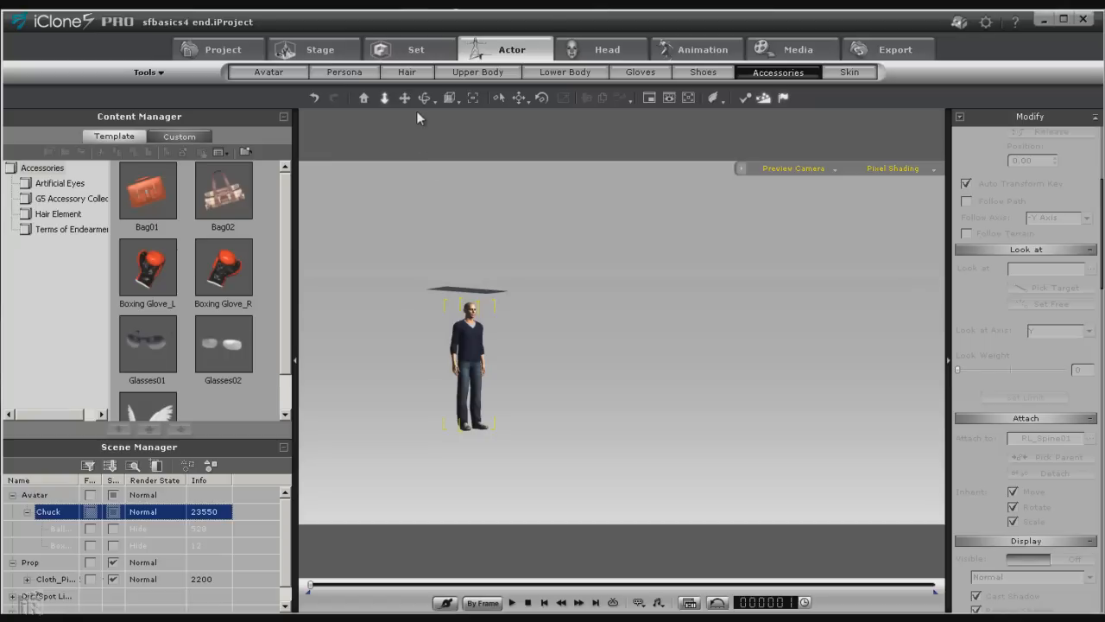
drag(404, 99, 516, 367)
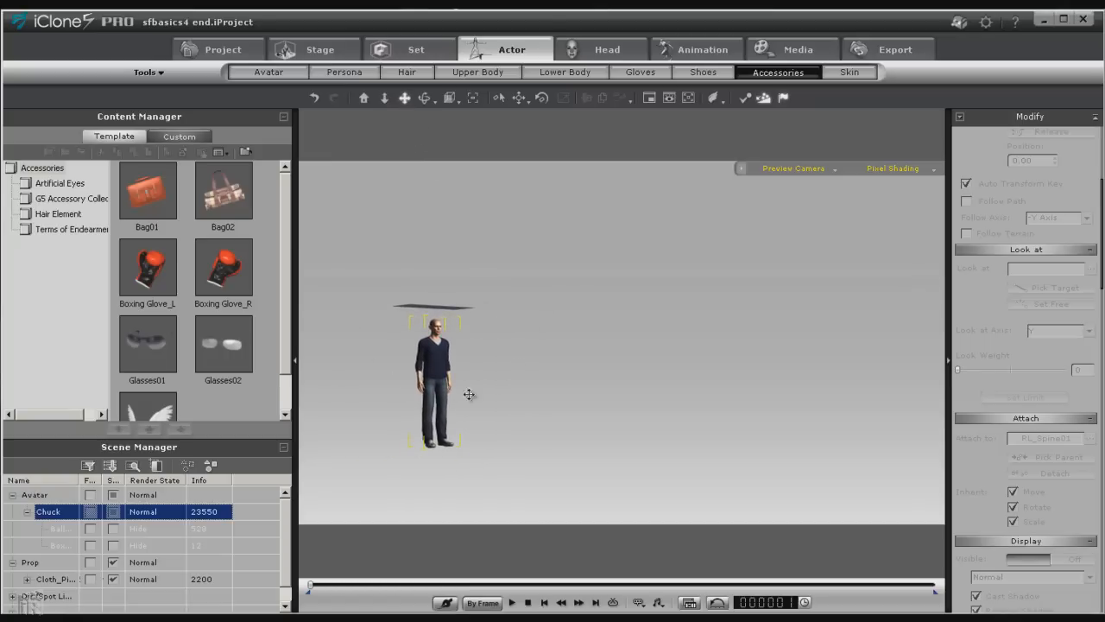
right_click(448, 363)
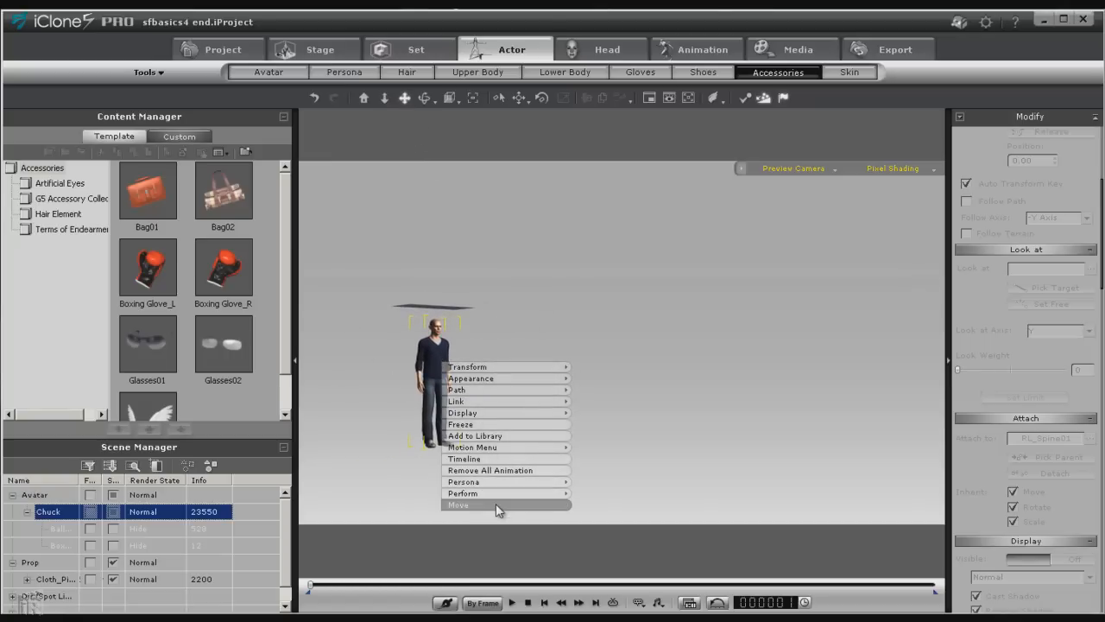
mouse_move(515, 506)
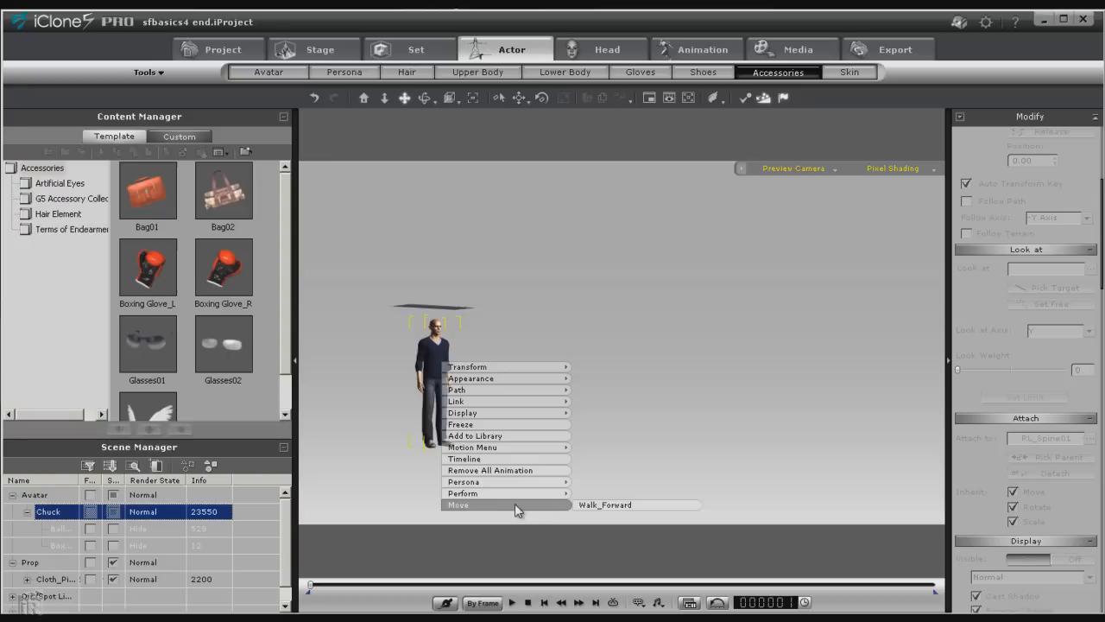
click(600, 508)
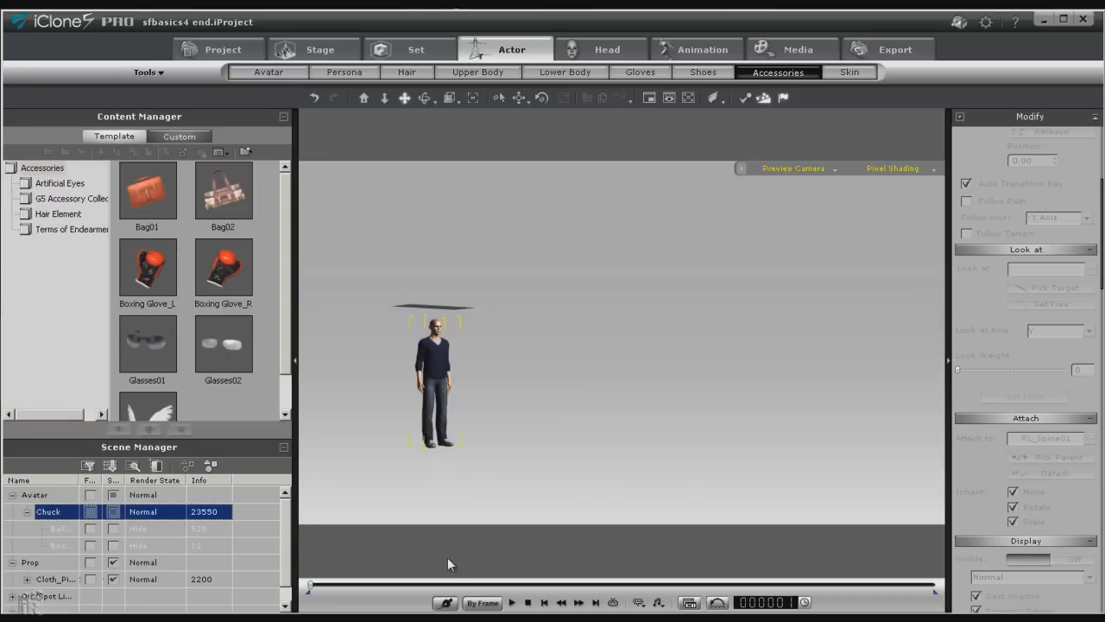
right_click(429, 362)
mouse_move(468, 504)
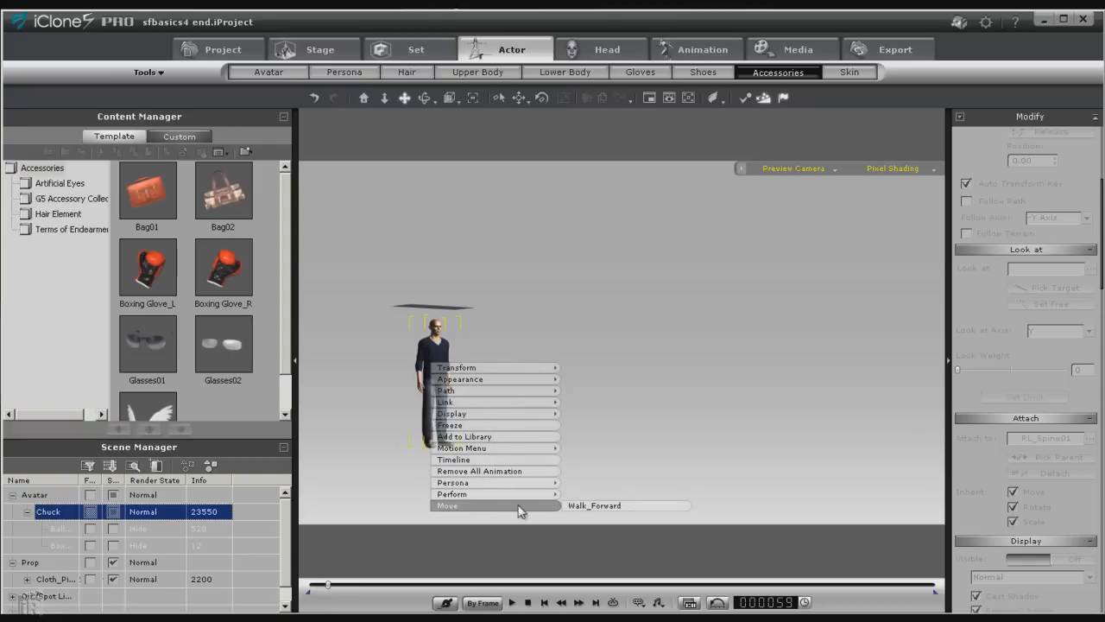
click(580, 507)
Play the walk to check how the cloth follows the moving avatar, and return to the first frame.
key(space)
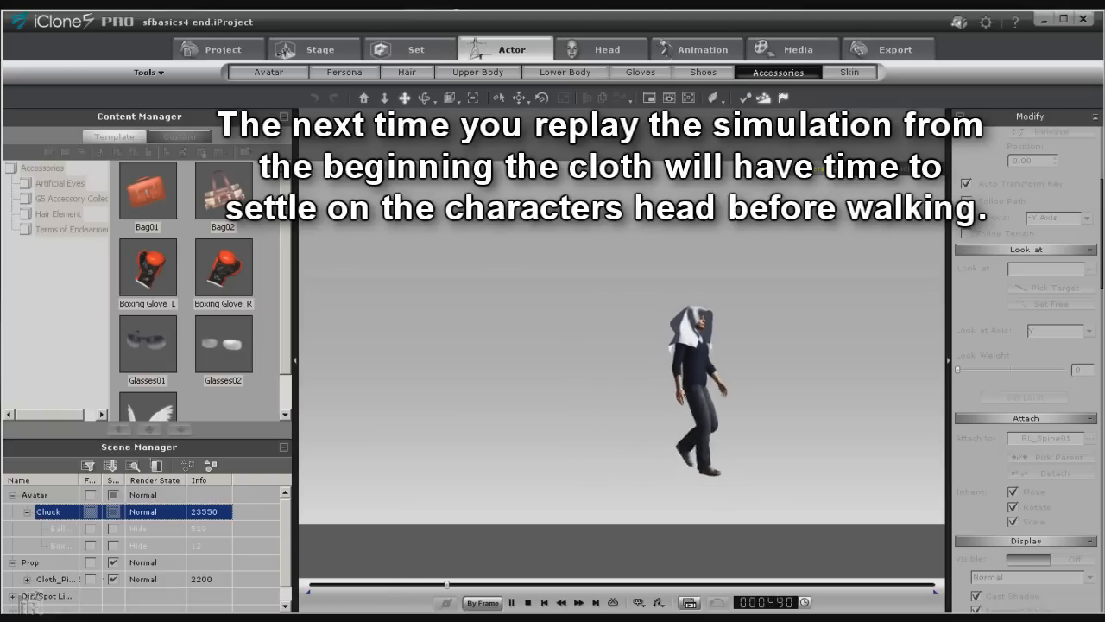
key(space)
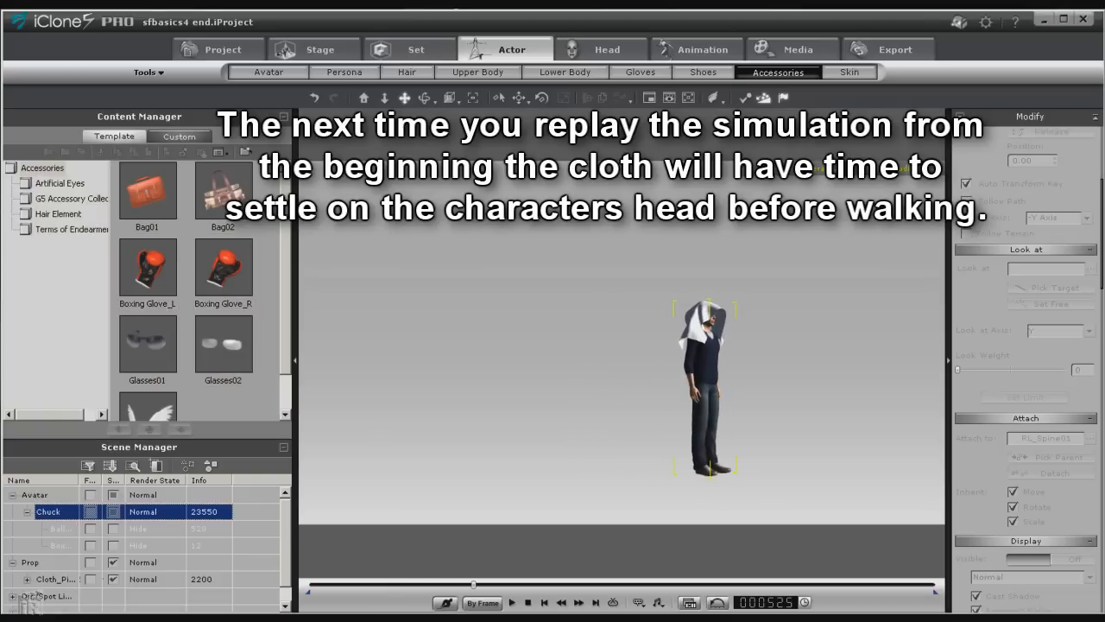
click(545, 602)
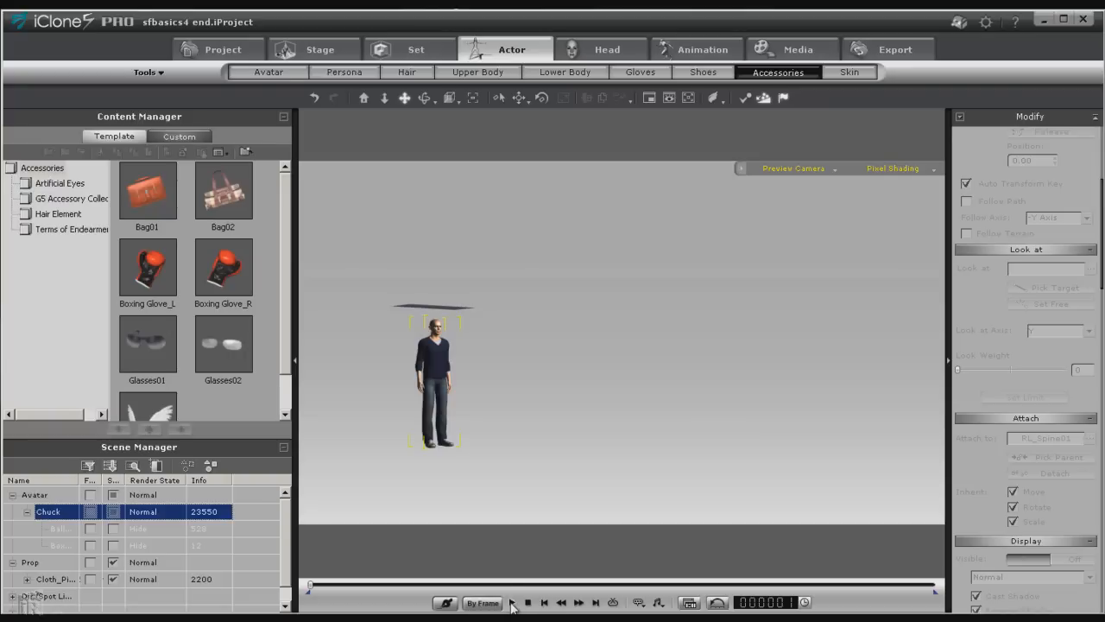